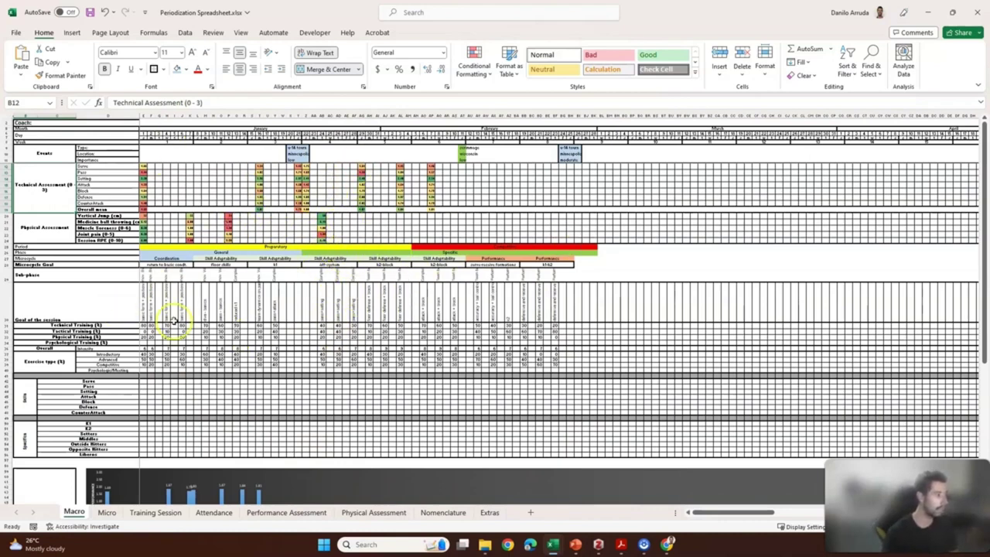
# - Examine the layouts of the Macro, Micro and Training Session sheets
pyautogui.scroll(-5, 220, 340)
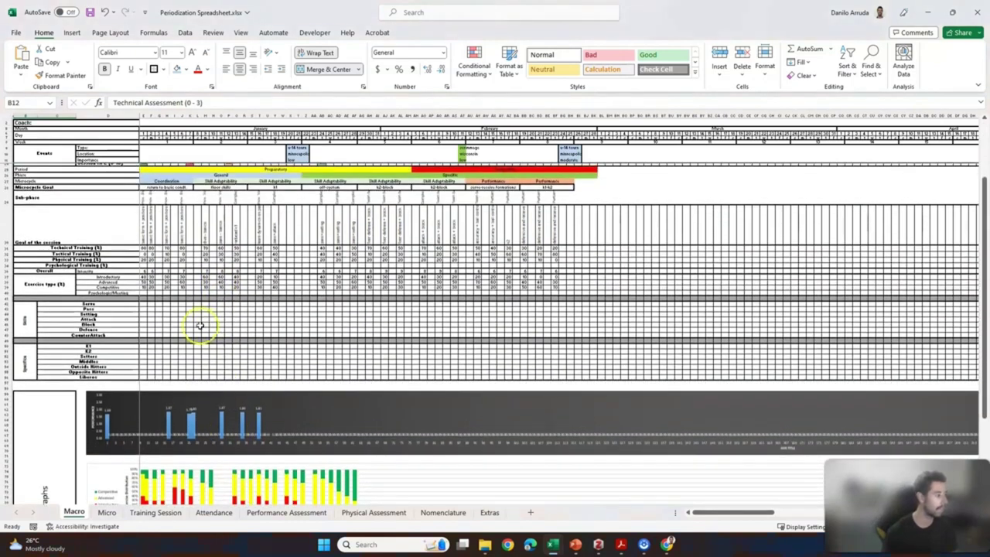
pyautogui.click(107, 512)
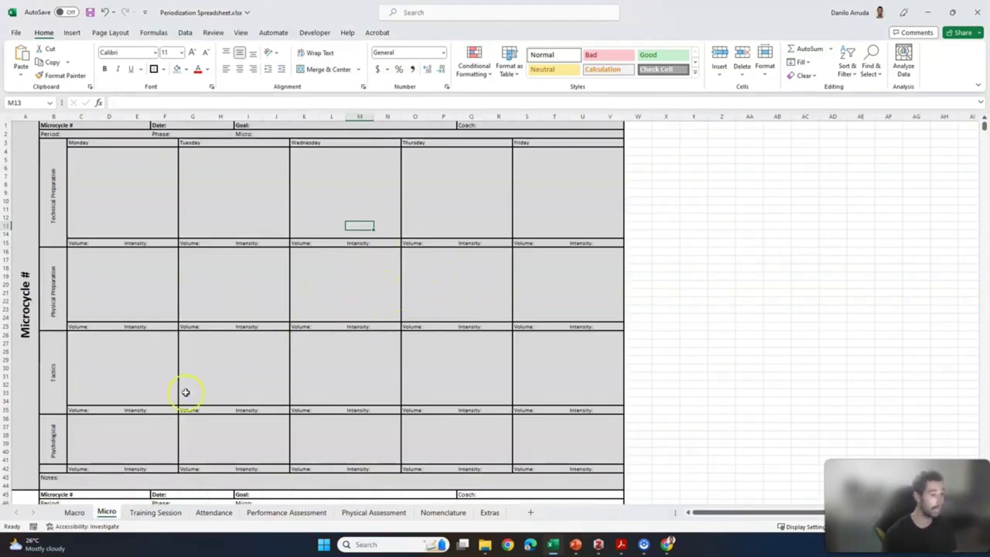
pyautogui.click(155, 512)
pyautogui.scroll(-3, 216, 262)
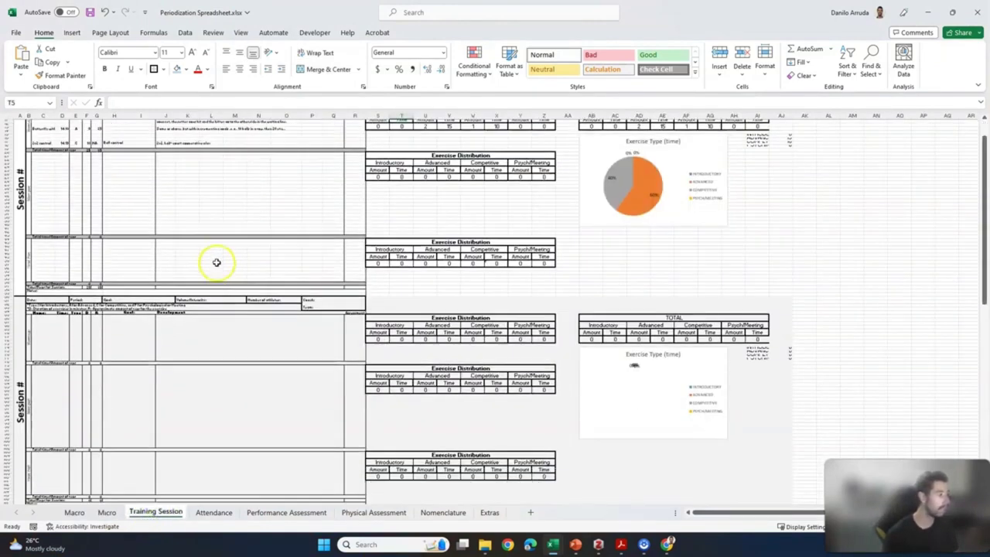
pyautogui.scroll(1, 216, 263)
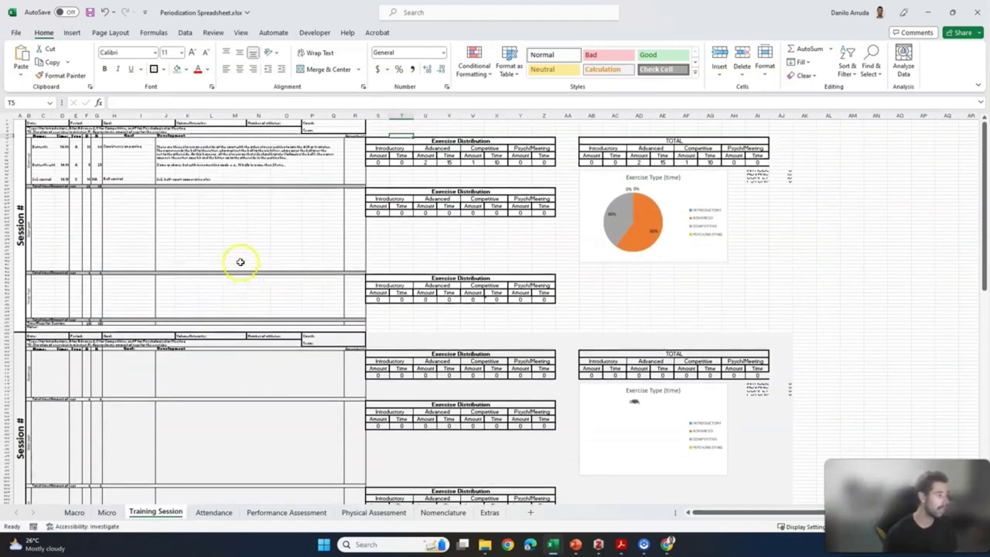
# - Examine the athlete tables on the Attendance, Performance Assessment and Physical Assessment sheets
pyautogui.click(215, 512)
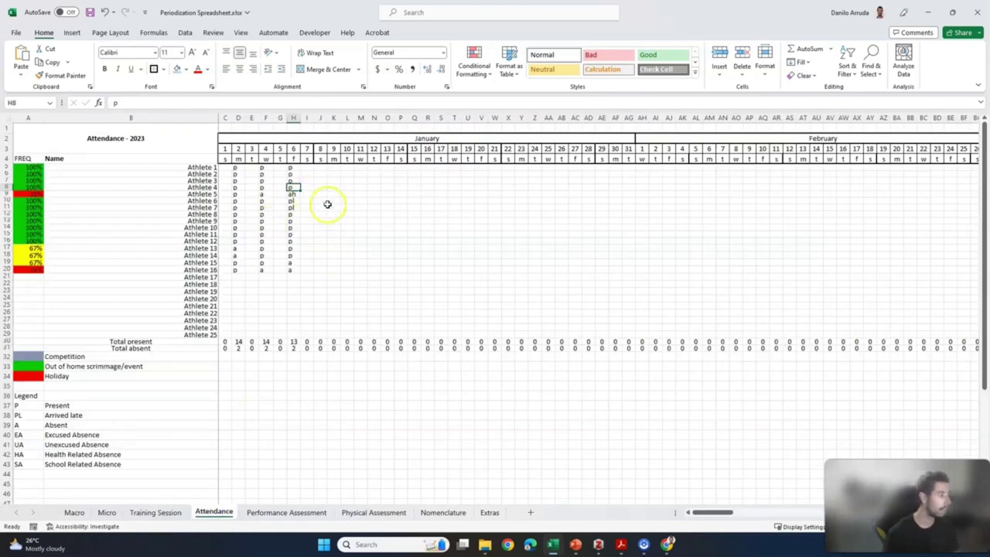
pyautogui.click(293, 255)
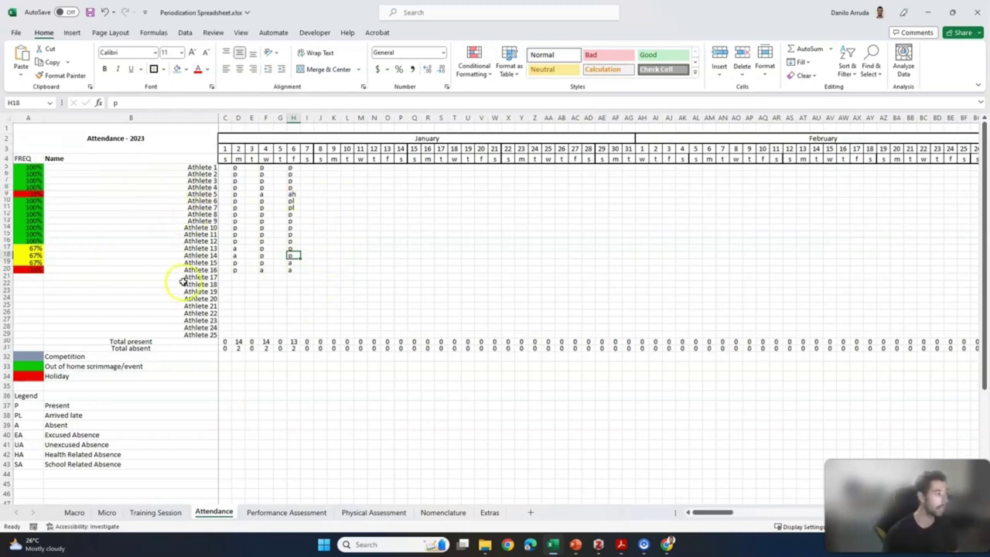
pyautogui.click(275, 513)
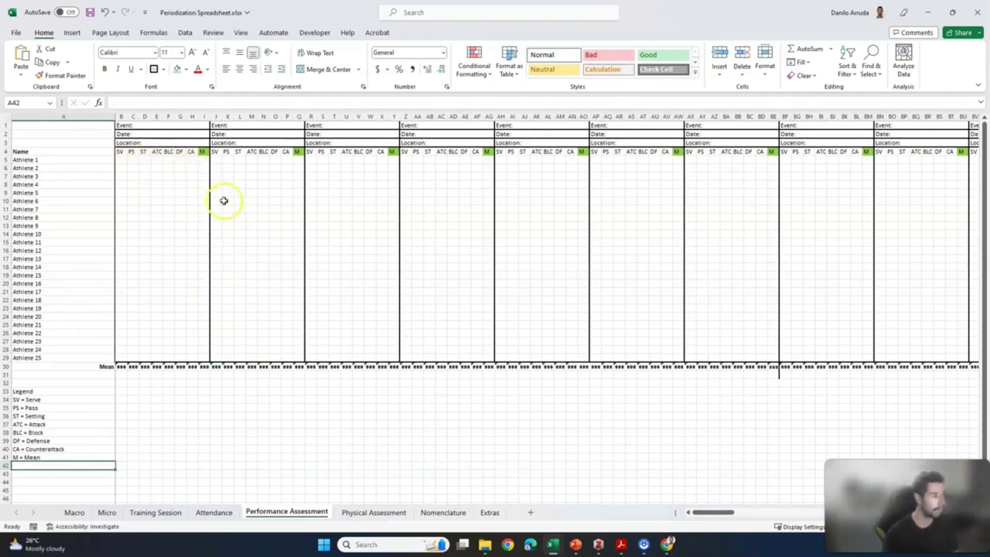
pyautogui.click(373, 512)
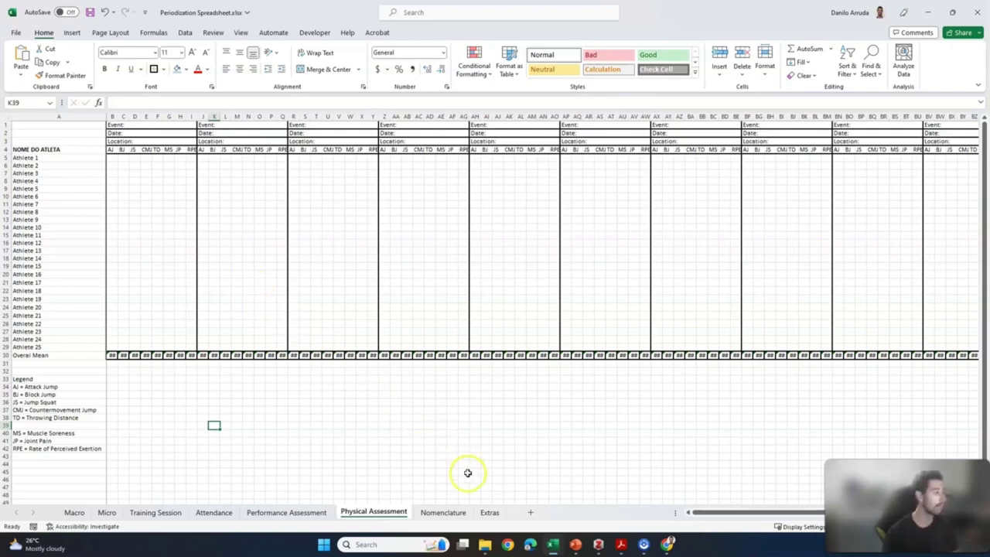
# - Examine the microcycle and sub-phase terms and references on the Nomenclature sheet, plus the rating scales on the Extras sheet
pyautogui.click(442, 514)
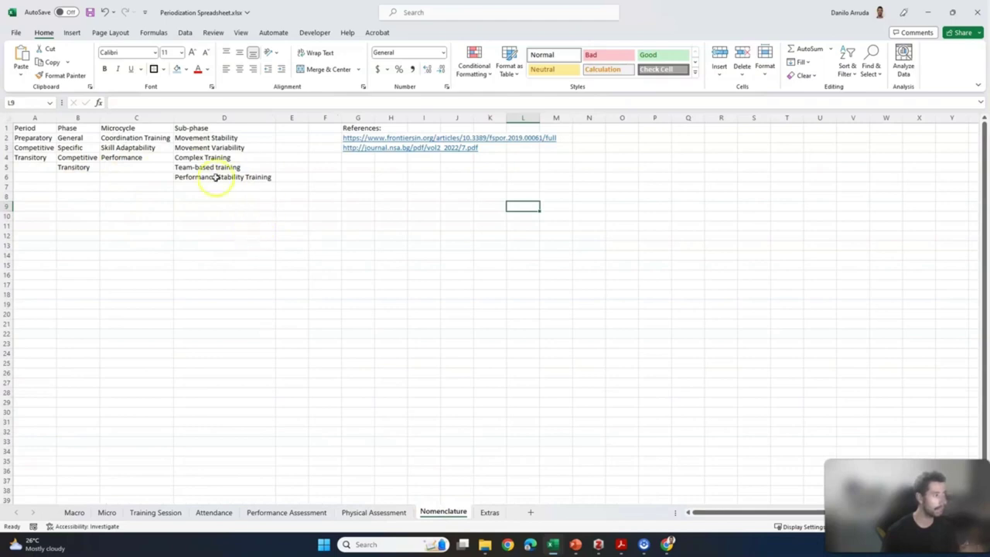
pyautogui.click(333, 151)
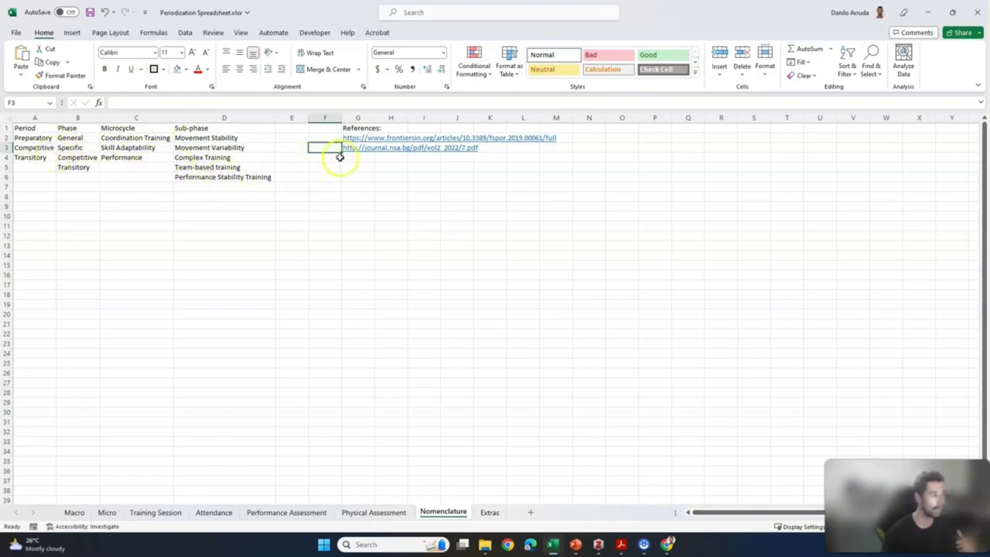
pyautogui.click(328, 138)
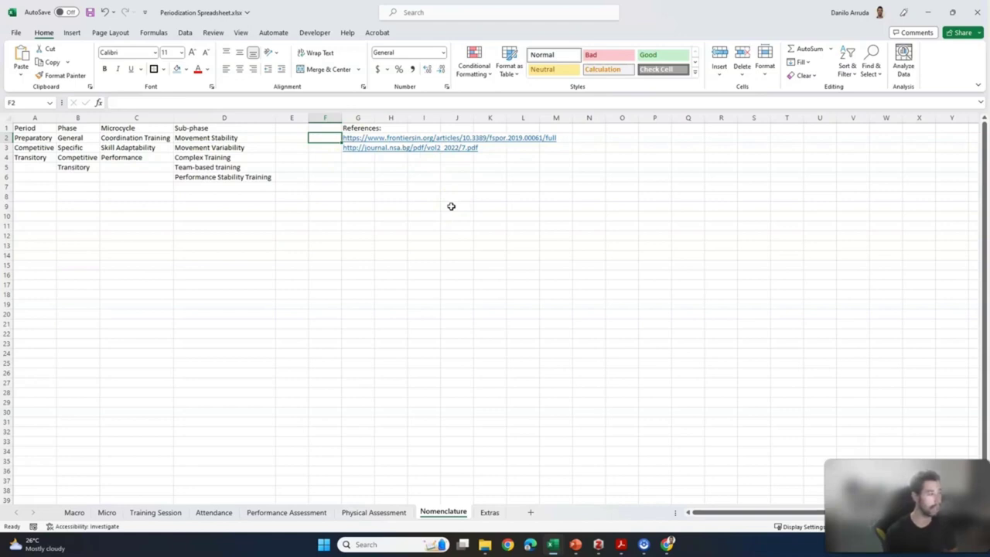
pyautogui.moveTo(206, 138); pyautogui.dragTo(163, 181)
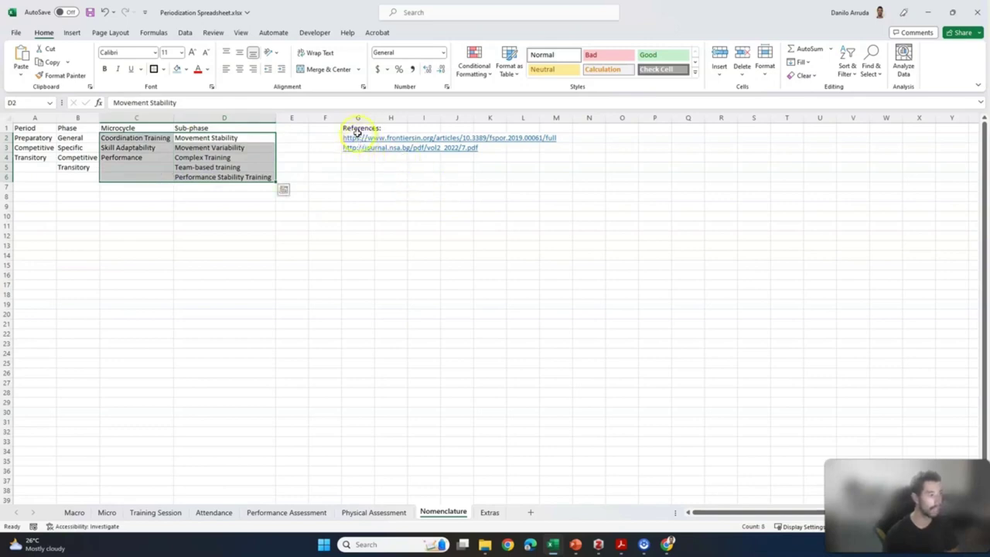
pyautogui.click(489, 513)
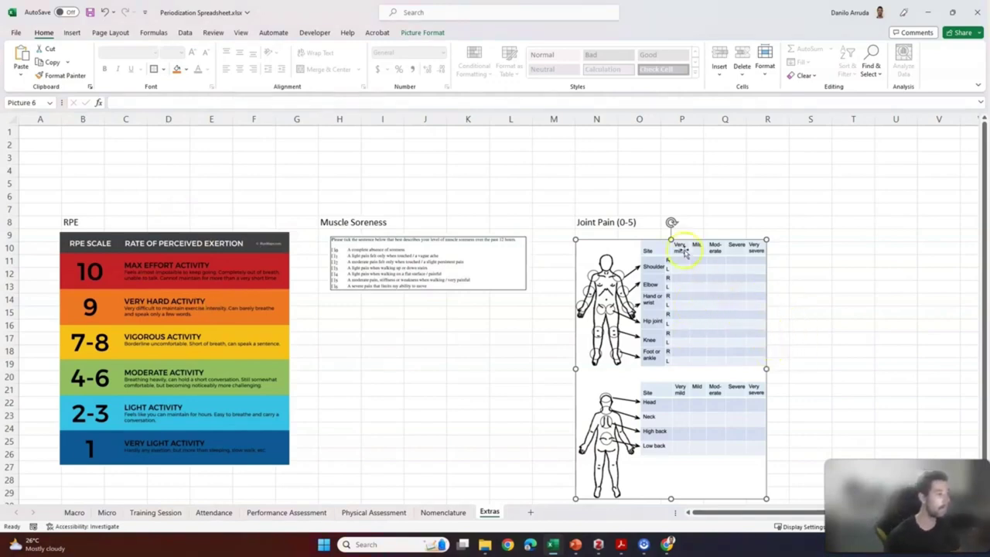
# - Return to the Macro sheet and examine the type, location and importance rows of the Events section
pyautogui.click(74, 512)
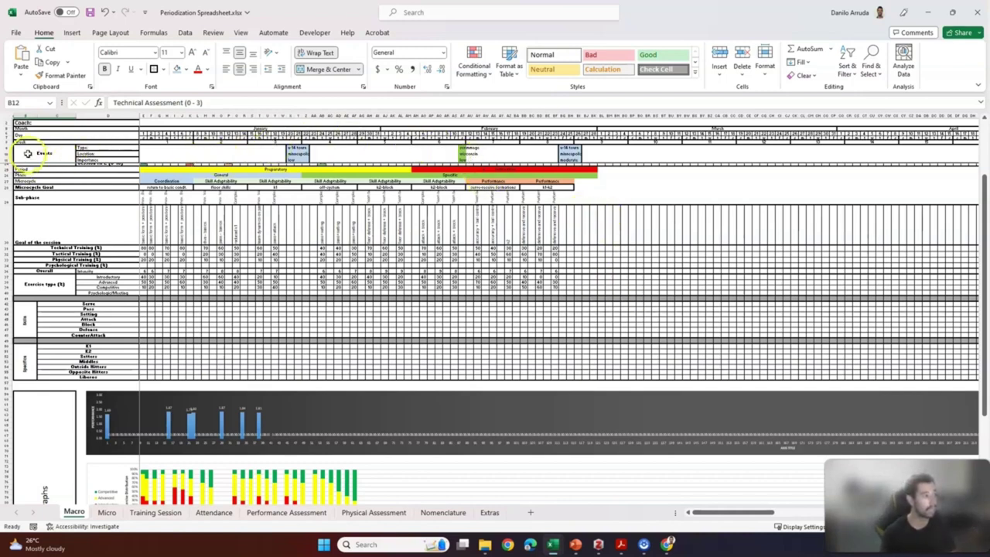
pyautogui.moveTo(7, 144); pyautogui.dragTo(6, 160)
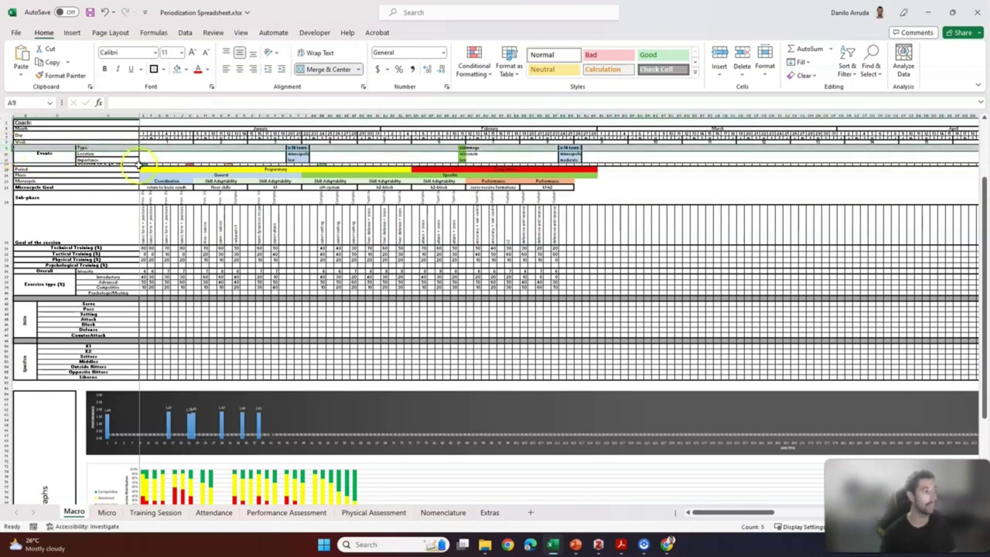
pyautogui.click(292, 152)
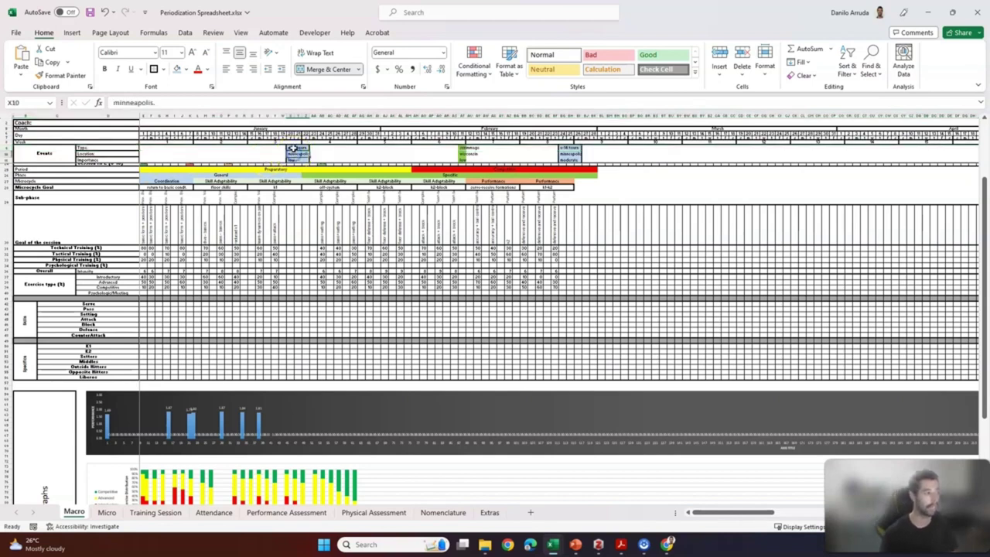
pyautogui.click(48, 152)
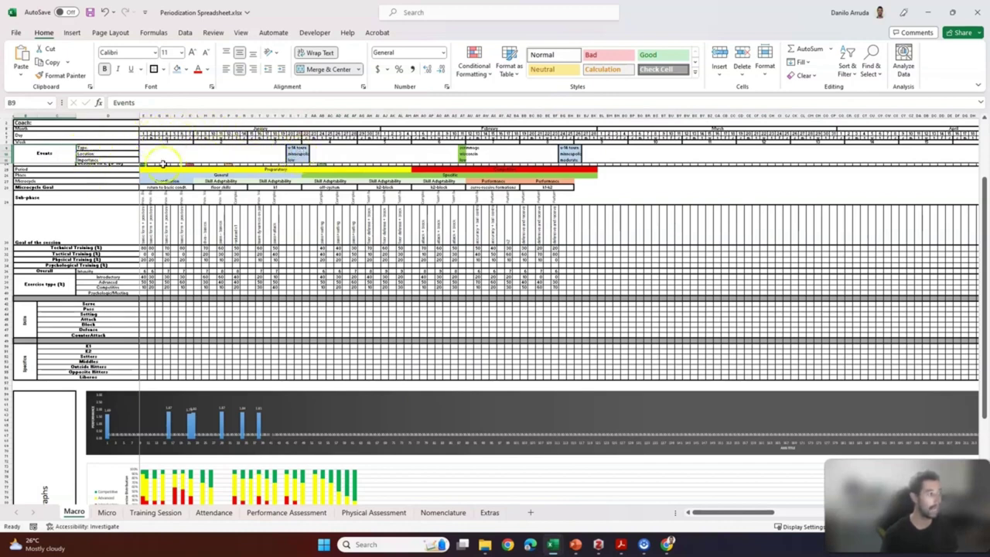
pyautogui.click(106, 149)
pyautogui.scroll(6, 108, 154)
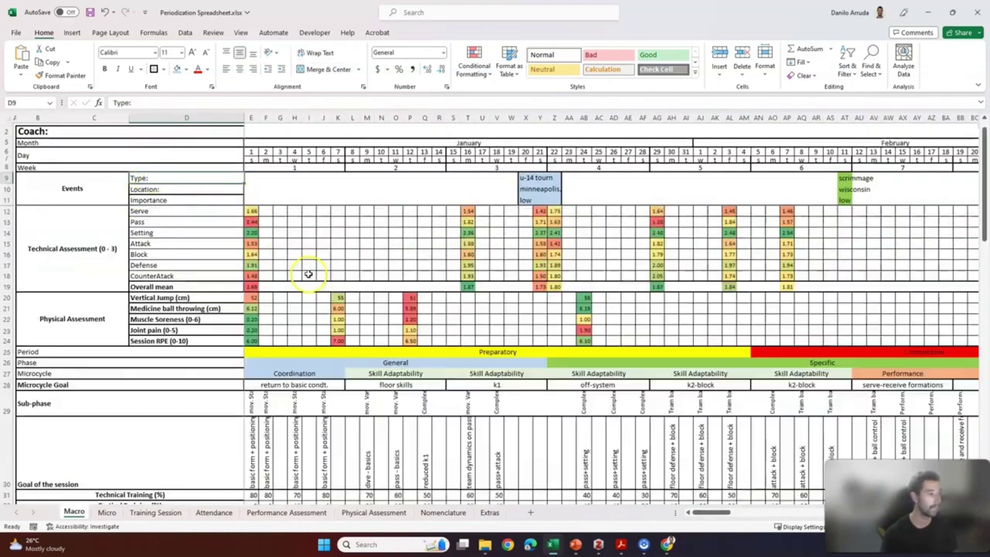
# - Examine the type, location and importance entries of the January u-14 tournament and the February scrimmage on the Macro sheet
pyautogui.scroll(2, 248, 202)
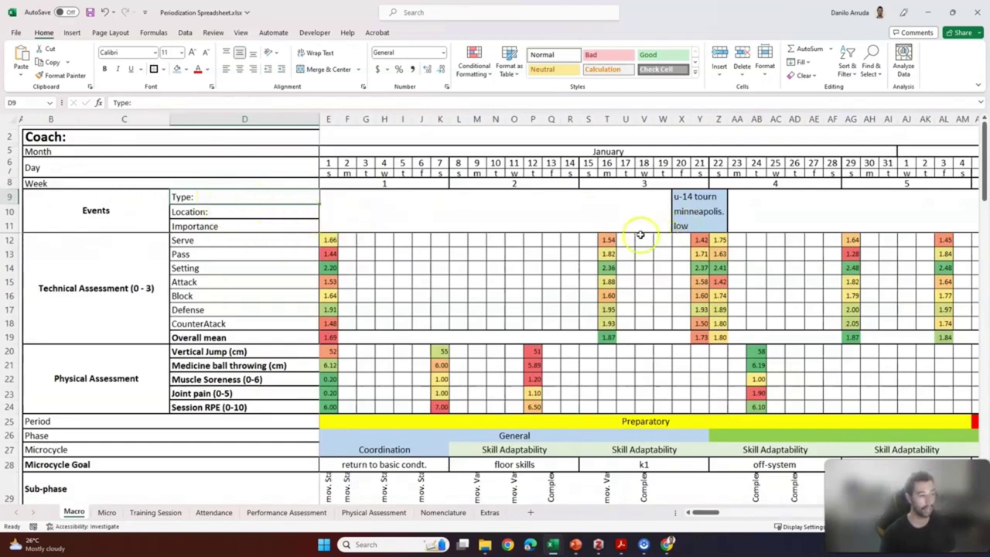
pyautogui.hscroll(5, 641, 235)
pyautogui.hscroll(-5, 640, 234)
pyautogui.click(687, 198)
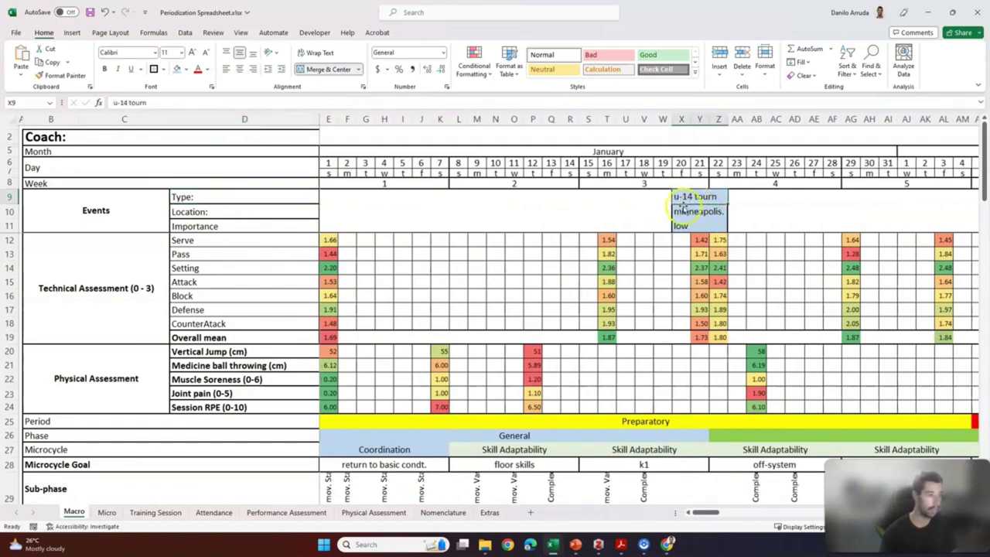
pyautogui.click(698, 210)
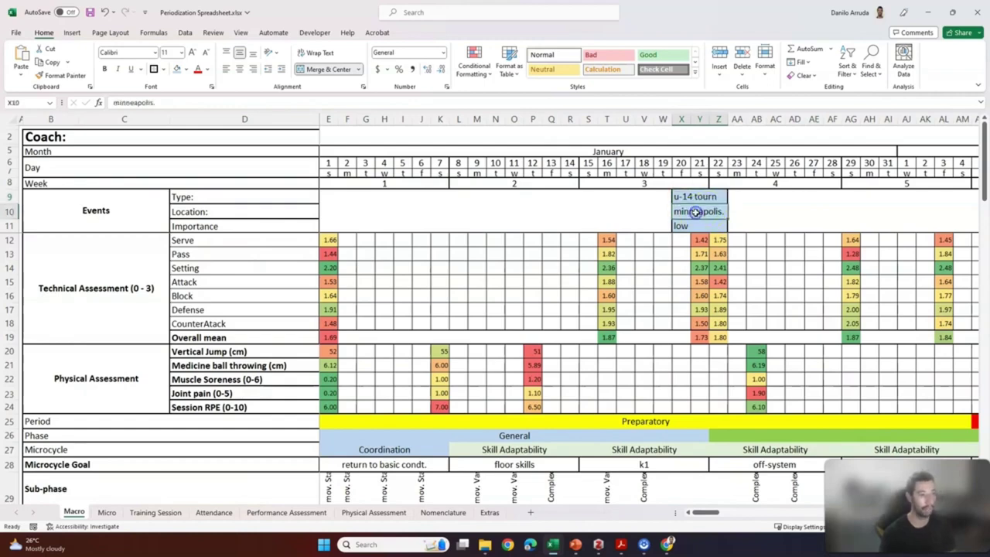
pyautogui.click(692, 228)
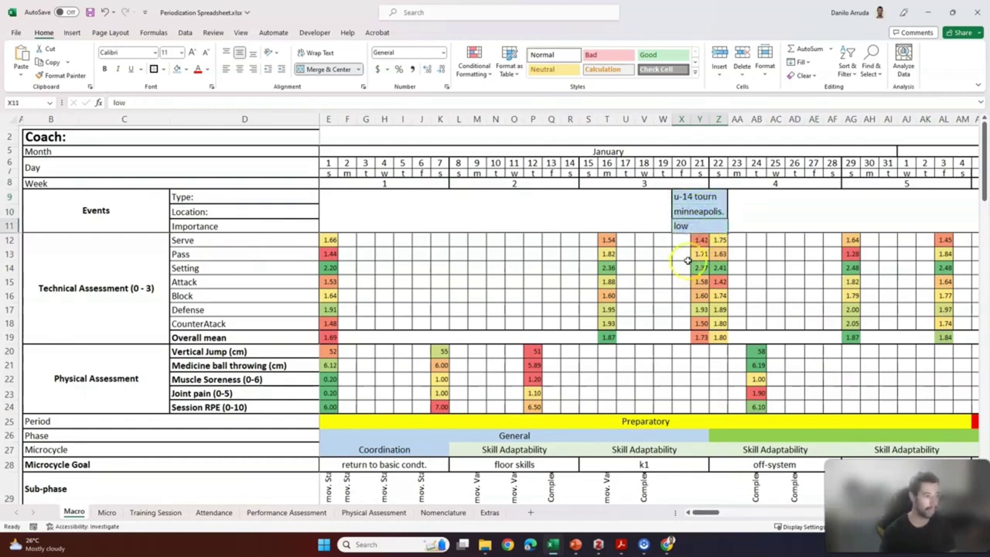
pyautogui.hscroll(4, 708, 209)
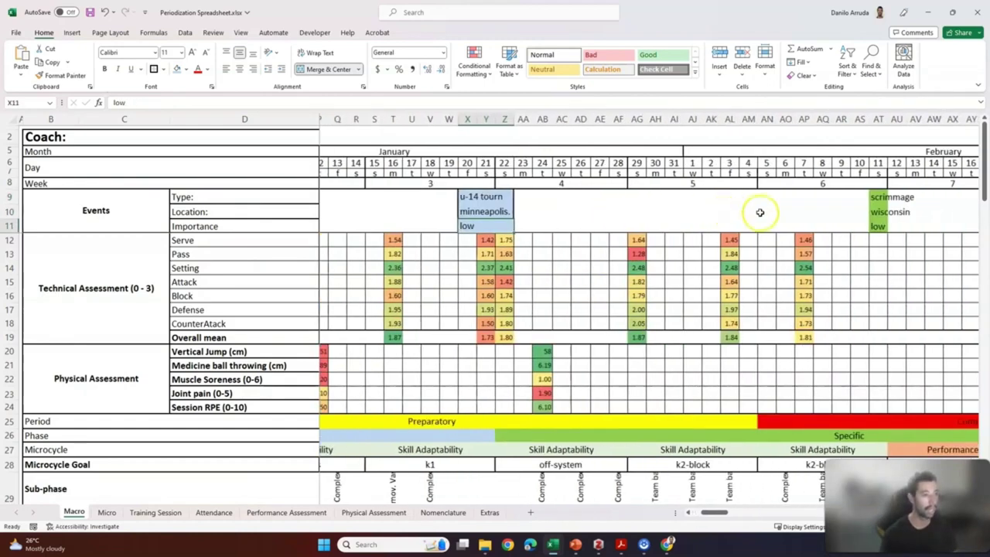
pyautogui.hscroll(4, 758, 212)
pyautogui.moveTo(664, 195); pyautogui.dragTo(664, 227)
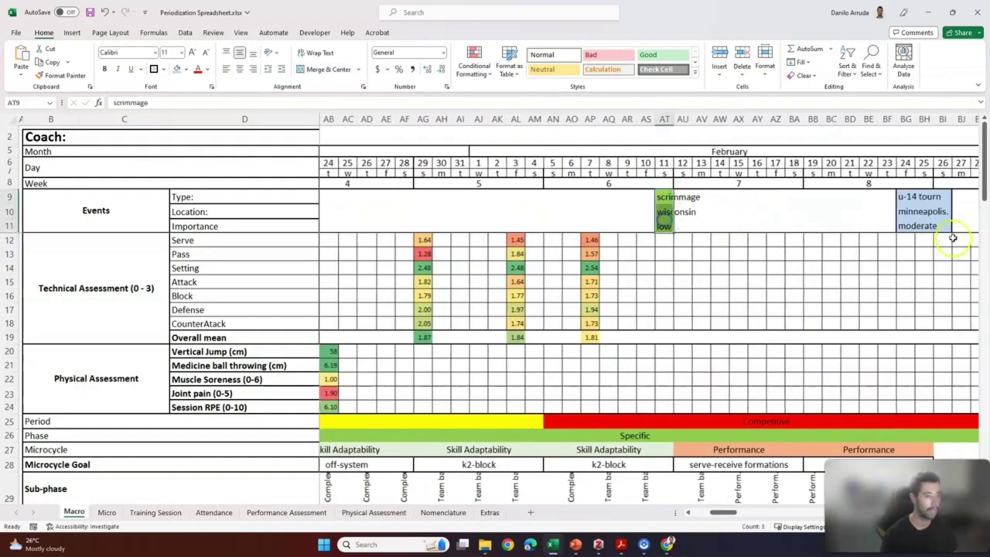
pyautogui.hscroll(-8, 637, 223)
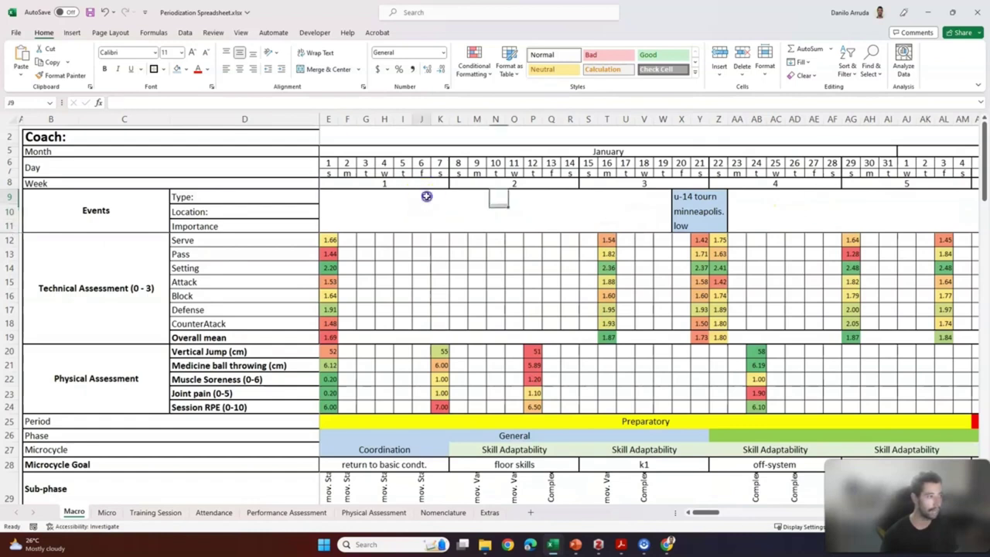
# - Fill the three Events cells for January 6 (J9:J11) red and enter "holiday" as the event type
pyautogui.moveTo(422, 196); pyautogui.dragTo(422, 224)
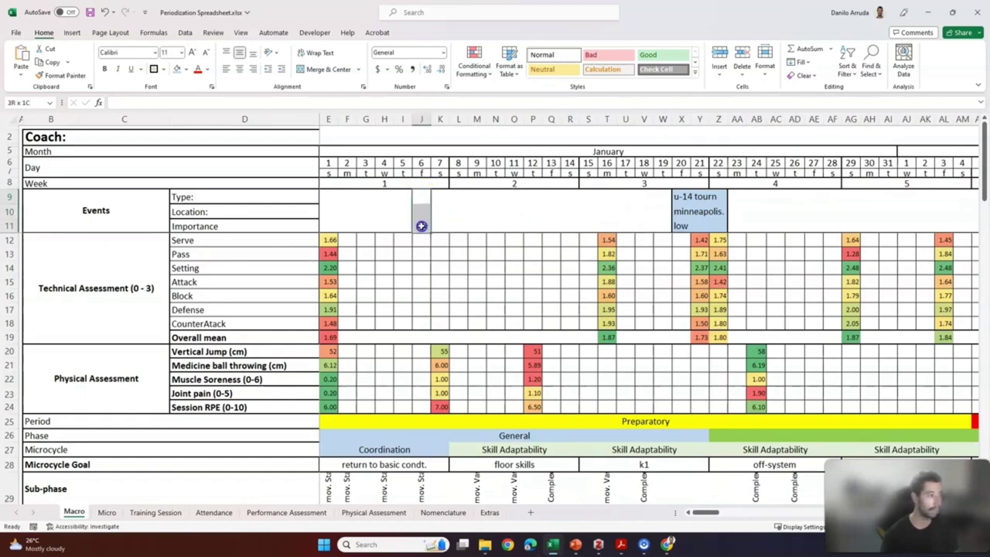
pyautogui.click(186, 68)
pyautogui.click(184, 167)
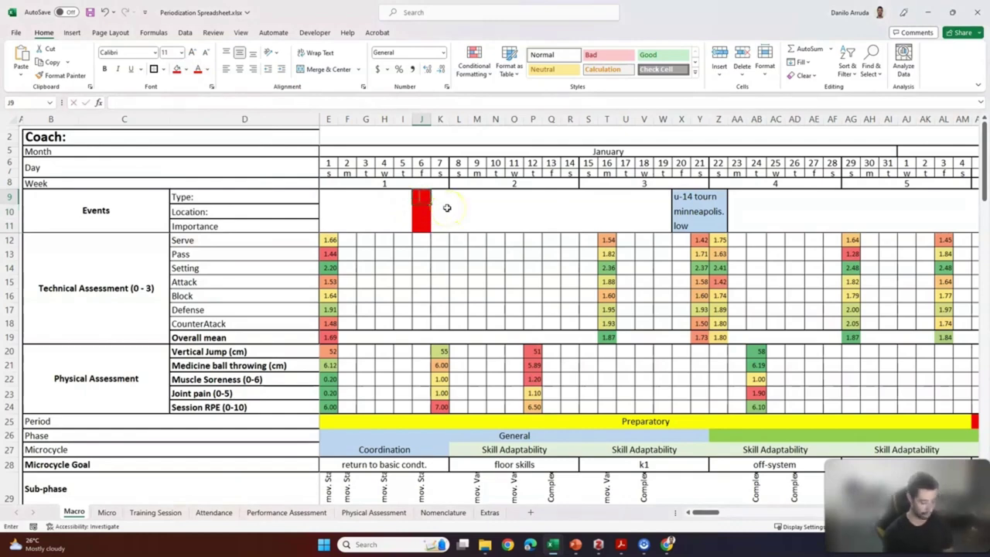
pyautogui.write('holiday')
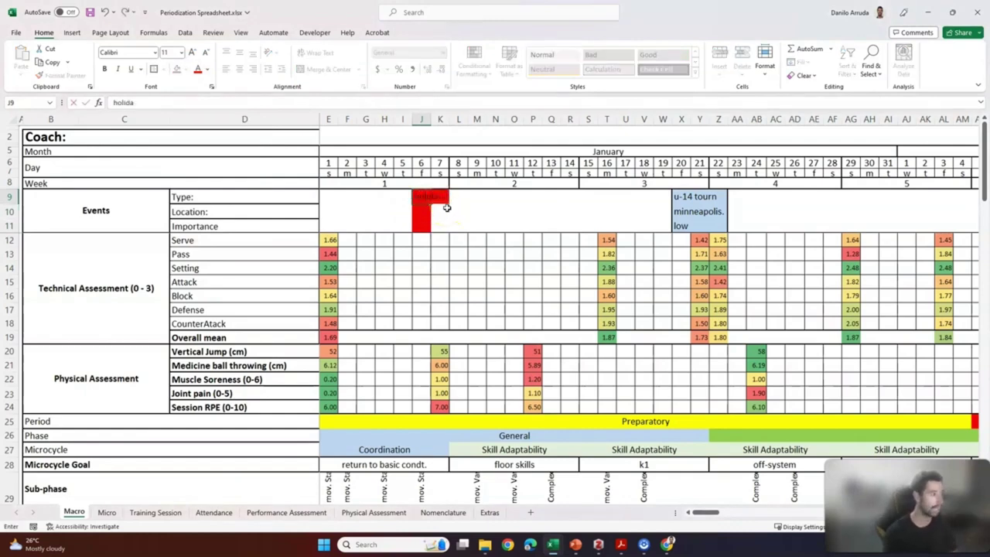
pyautogui.press('Return')
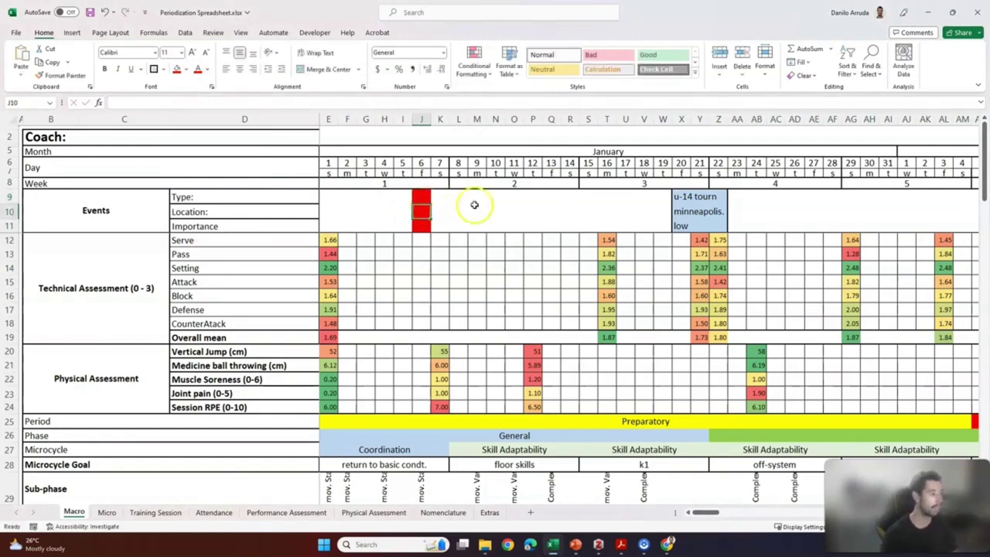
# - Check the January tournament's importance and the events scheduled after it into February
pyautogui.click(705, 226)
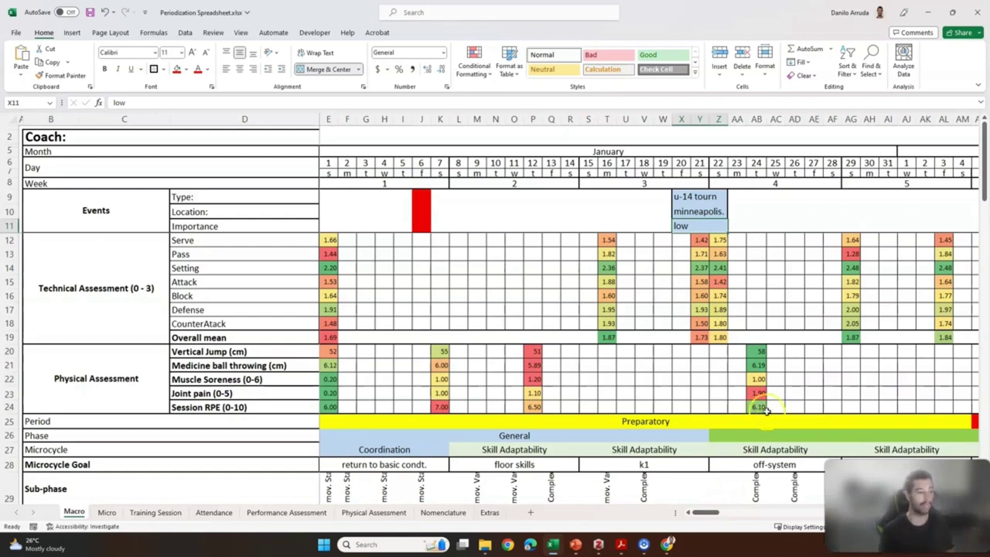
pyautogui.click(817, 211)
pyautogui.hscroll(8, 767, 205)
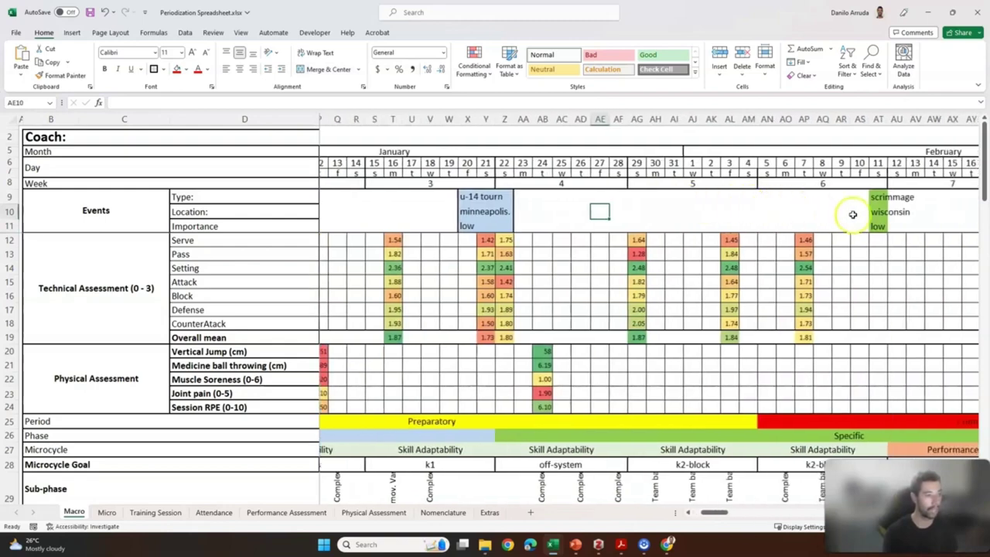
pyautogui.hscroll(-4, 910, 220)
pyautogui.hscroll(-4, 548, 232)
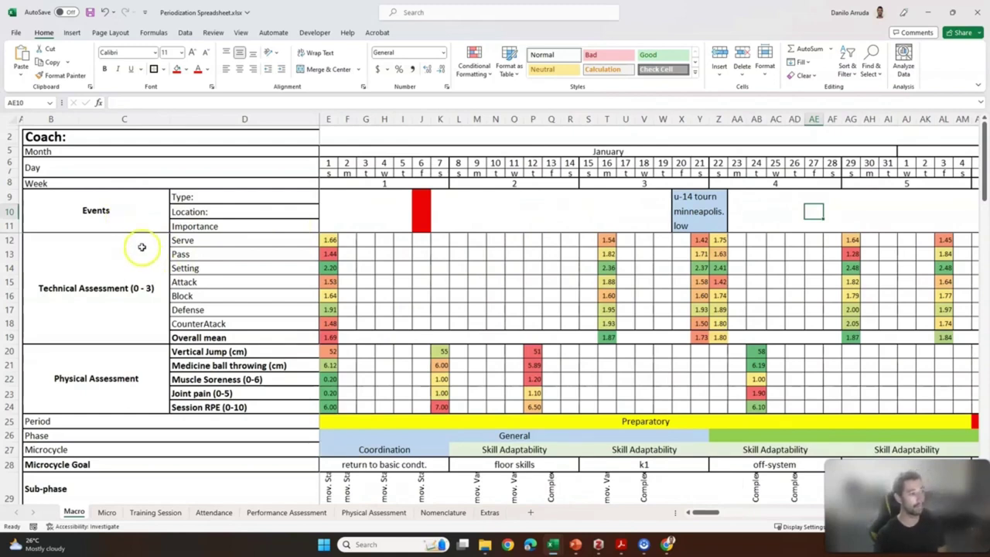
# - Examine the Technical Assessment (0 - 3) and Physical Assessment sections of the Macro sheet
pyautogui.click(109, 267)
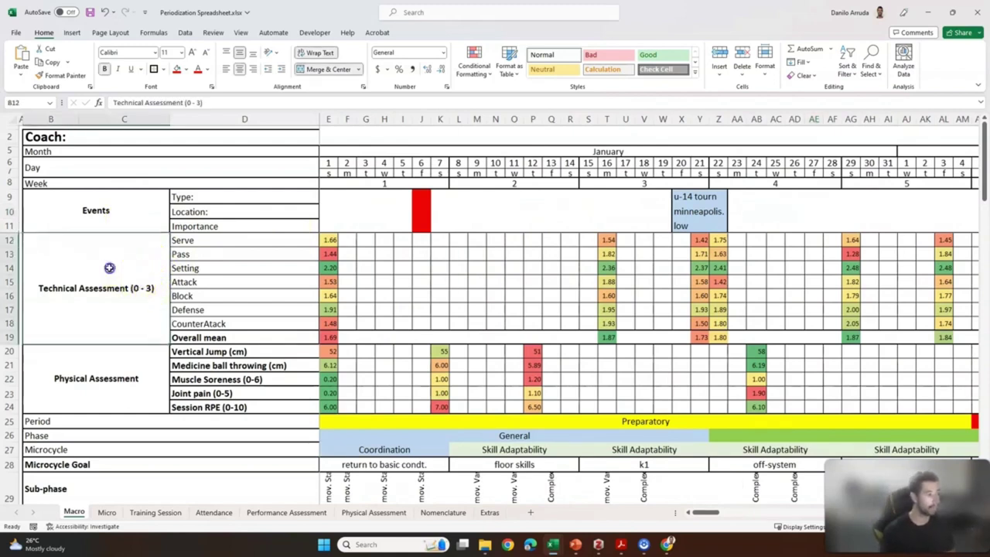
pyautogui.click(119, 375)
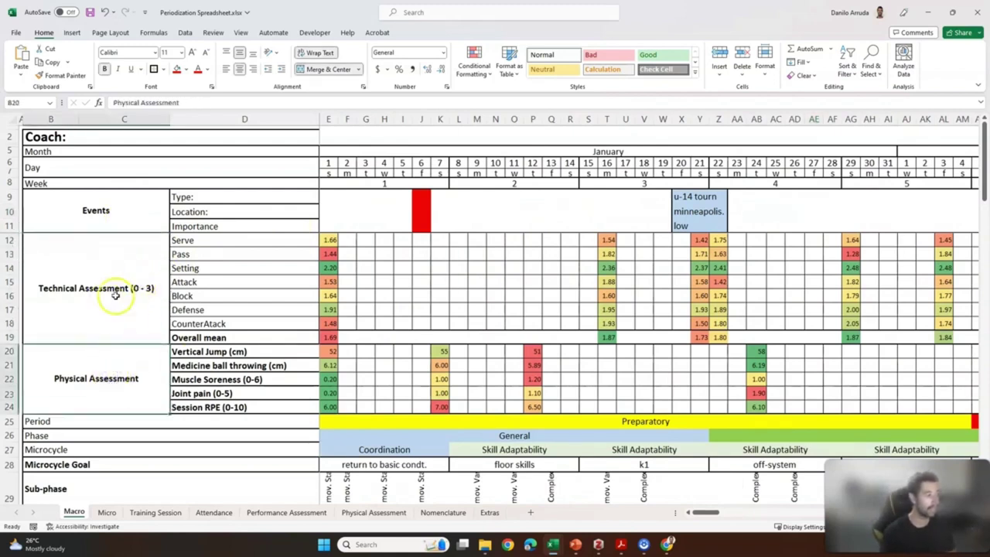
pyautogui.moveTo(115, 293); pyautogui.dragTo(122, 351)
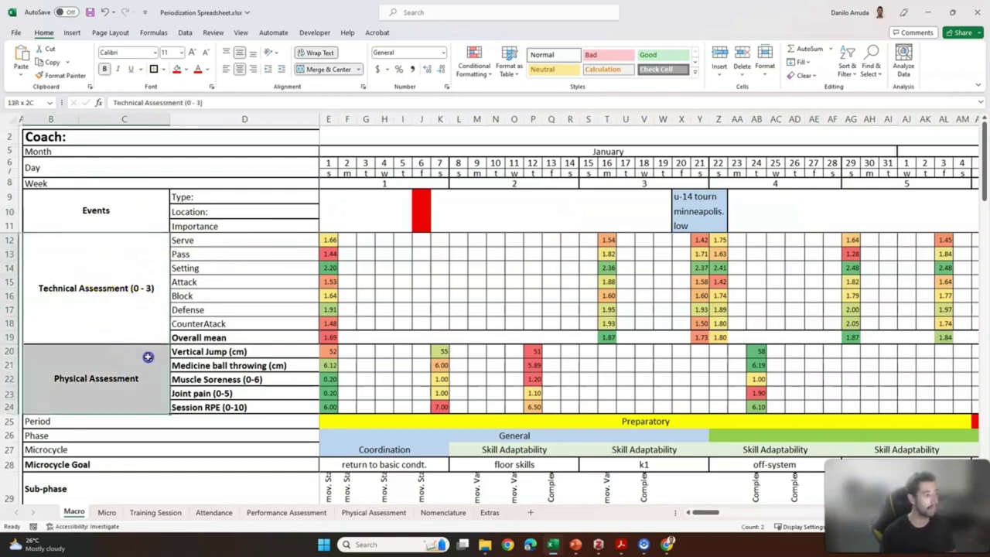
# - Review the Technical Assessment section, the Events rows and the Period row of the Macro sheet
pyautogui.click(102, 287)
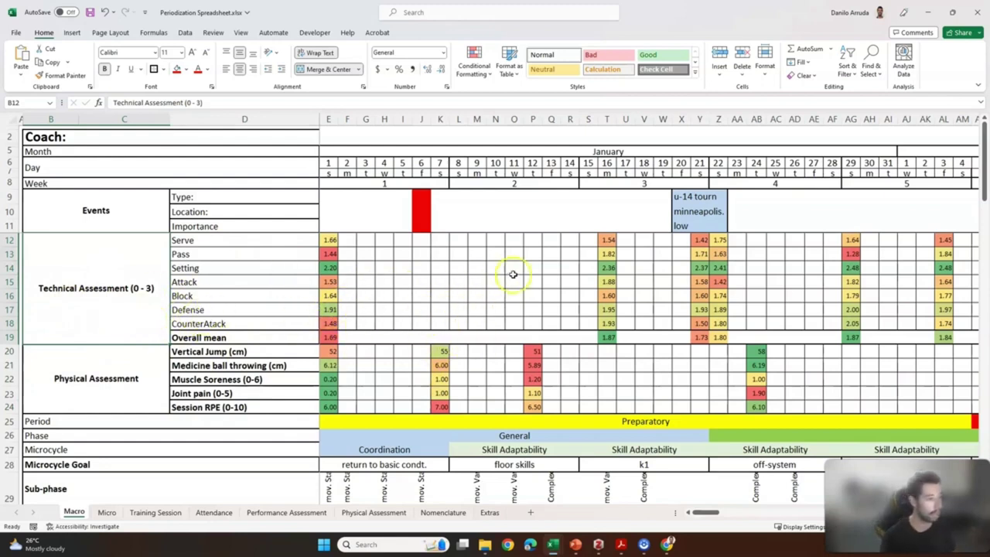
pyautogui.click(476, 210)
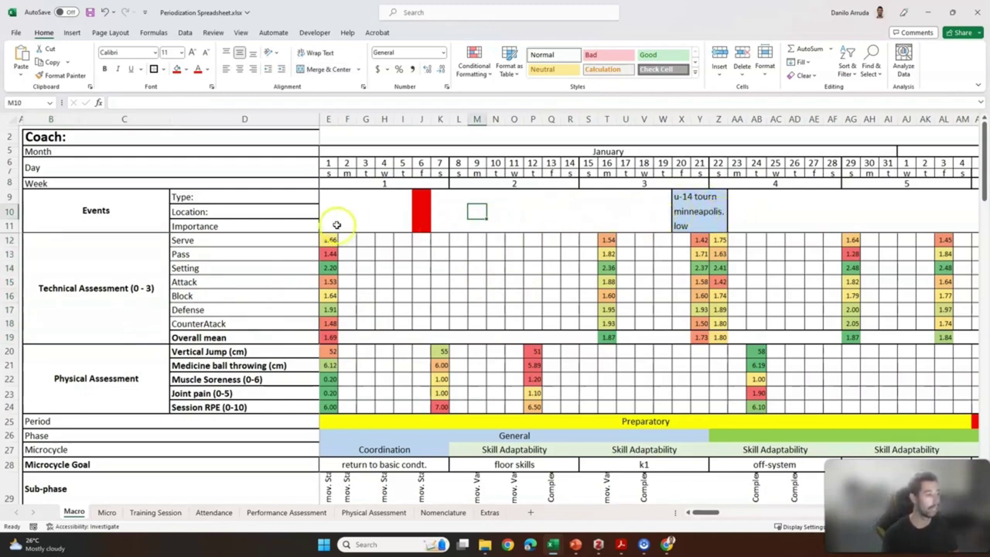
pyautogui.click(137, 421)
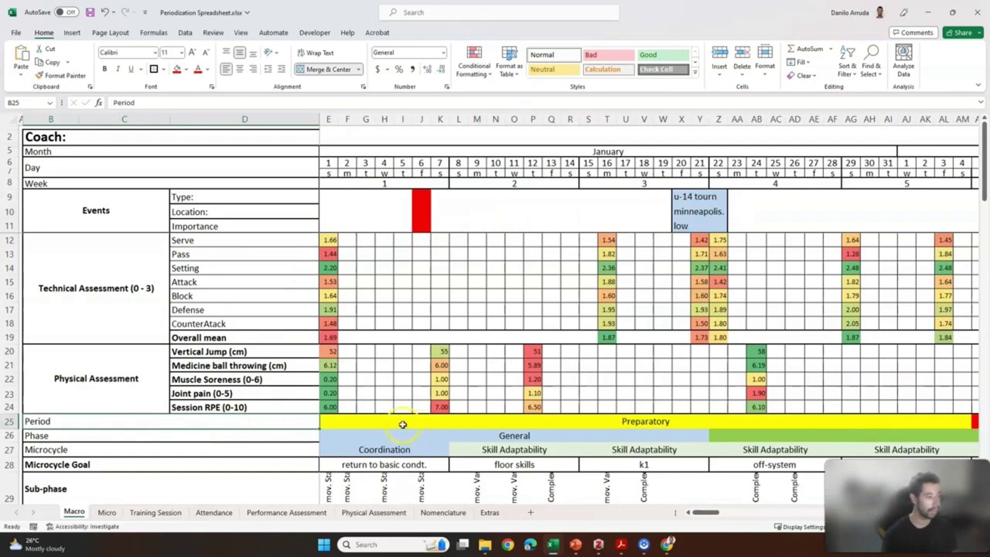
# - Open the Nomenclature sheet and fit the width of column A to its Period terms
pyautogui.click(443, 512)
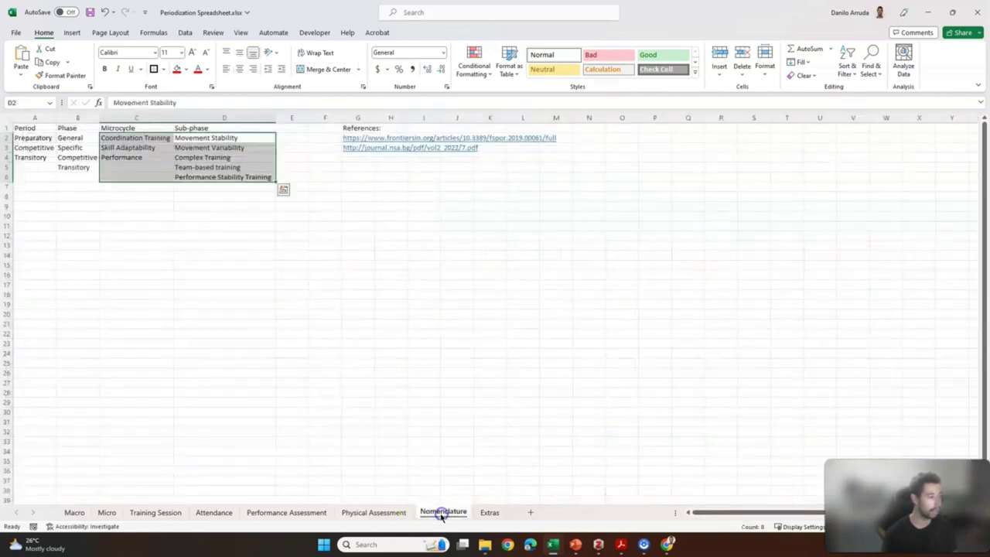
pyautogui.click(38, 138)
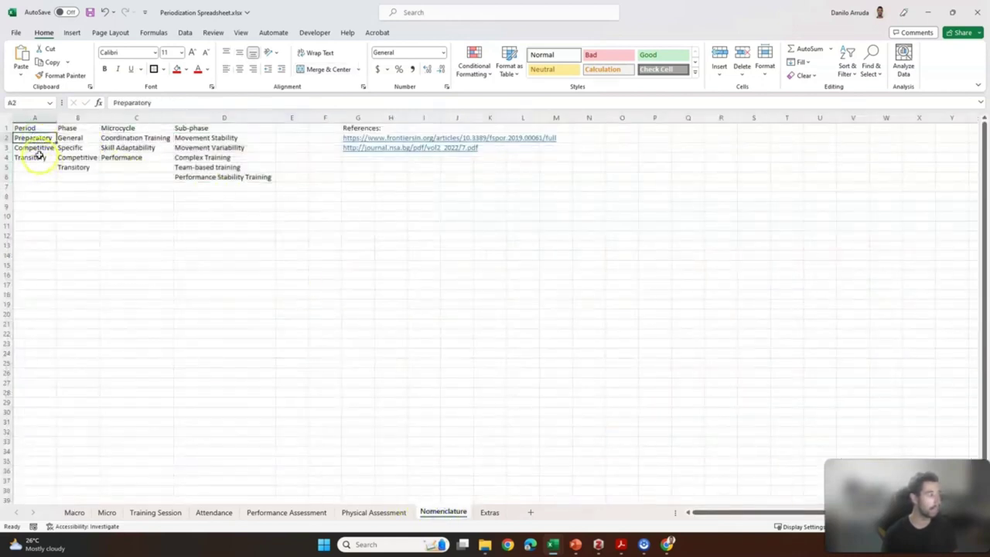
pyautogui.click(36, 148)
pyautogui.click(39, 158)
pyautogui.doubleClick(56, 118)
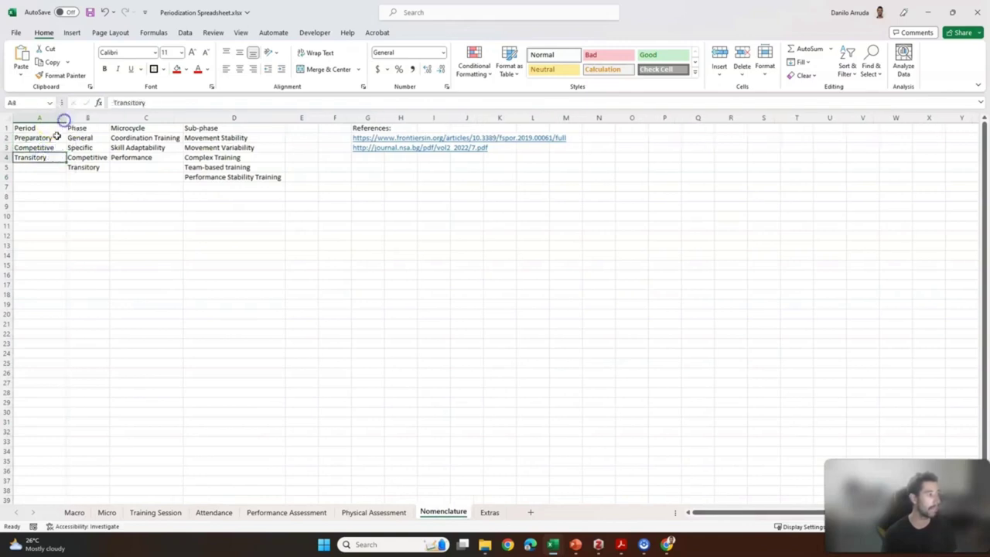
# - Examine the Preparatory, Competitive and Transitory entries in the Period list of the Nomenclature sheet
pyautogui.click(47, 138)
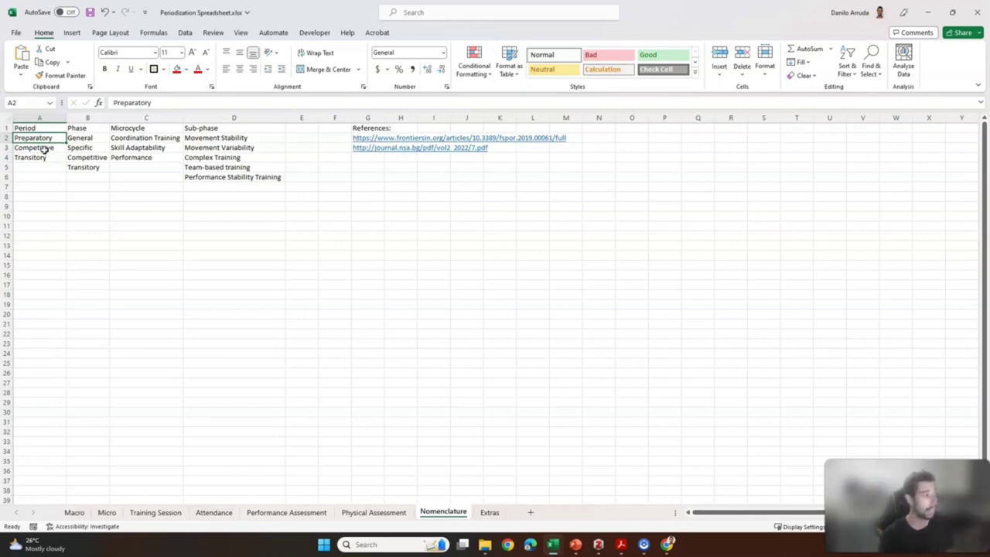
pyautogui.click(43, 148)
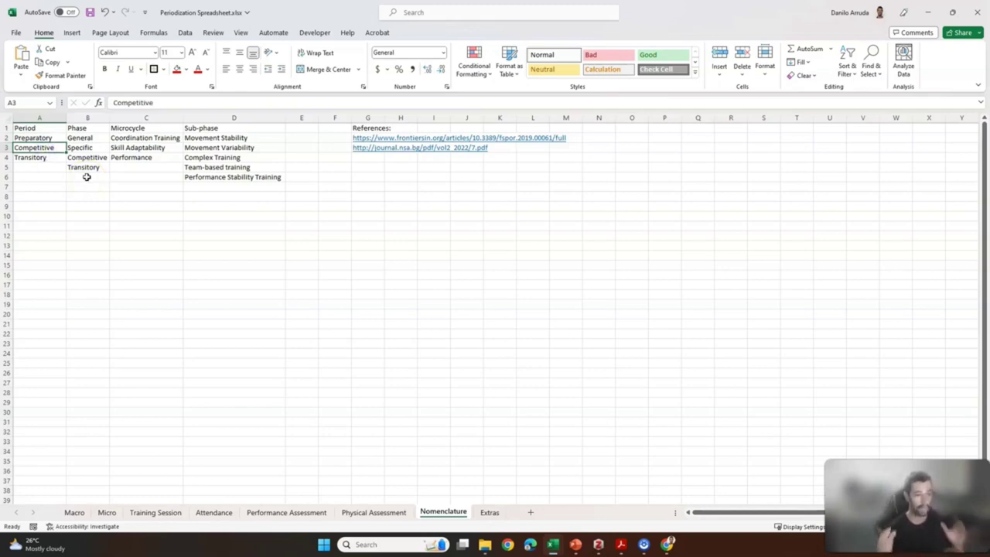
pyautogui.click(37, 157)
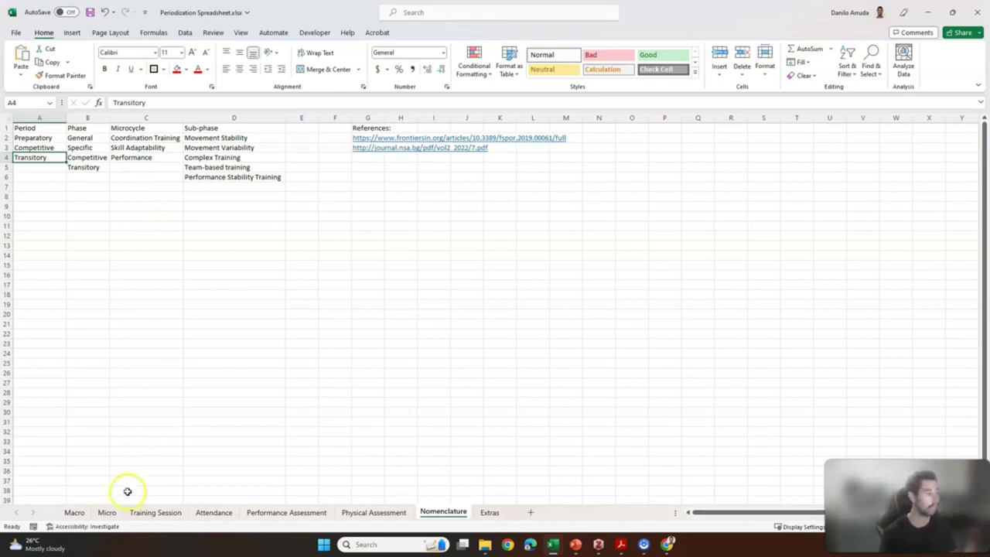
# - Return to the Macro sheet and examine the type, location and importance of the late-February u-14 tournament
pyautogui.click(74, 513)
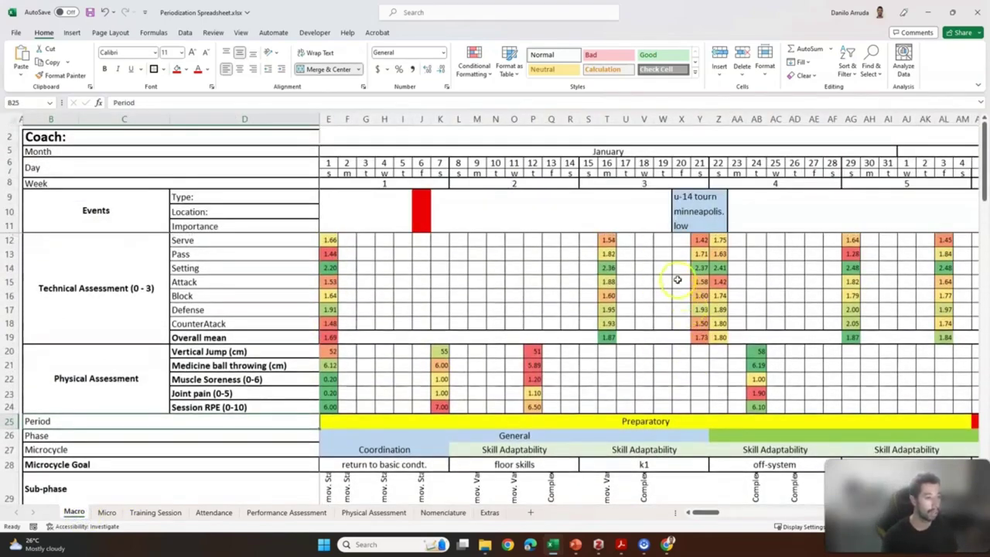
pyautogui.hscroll(8, 678, 282)
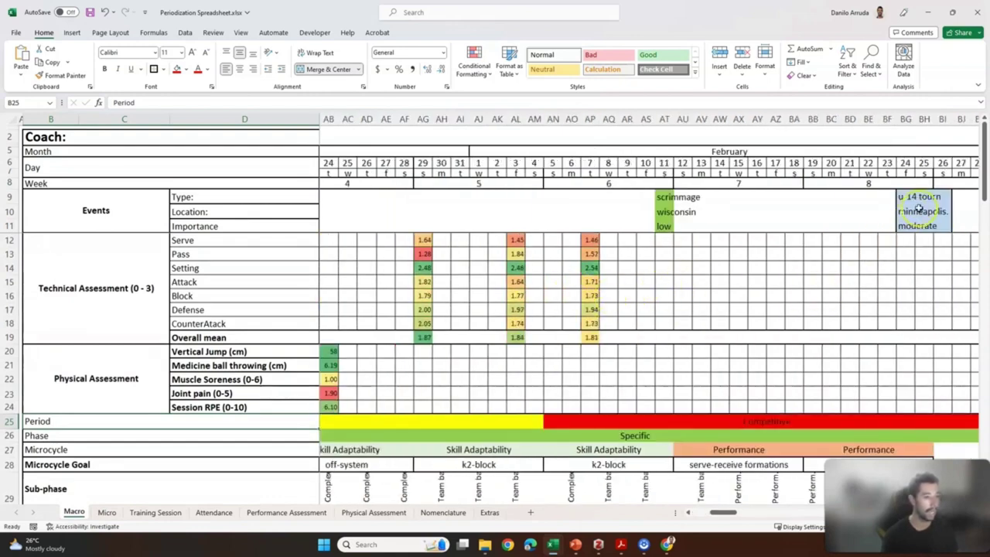
pyautogui.click(910, 198)
pyautogui.click(913, 212)
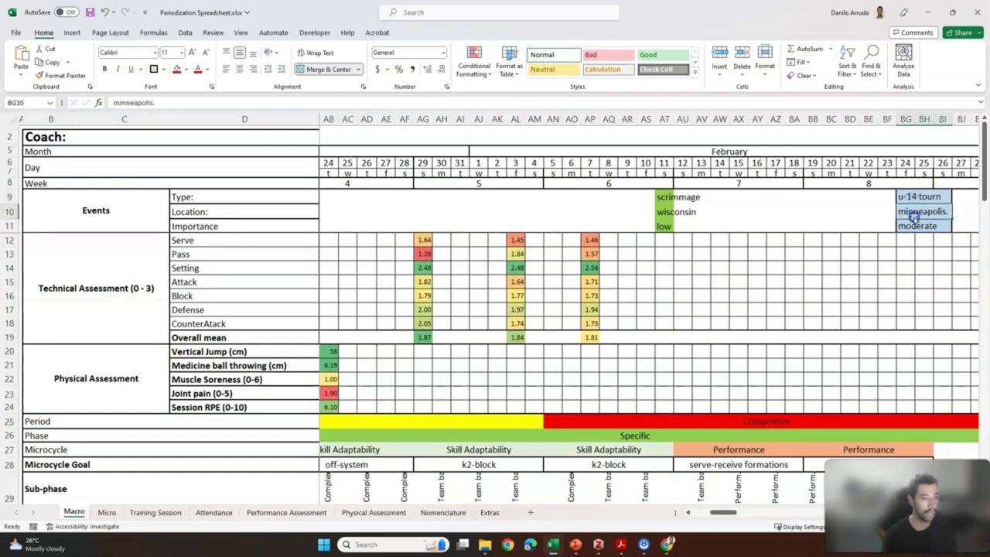
pyautogui.click(918, 225)
pyautogui.click(908, 196)
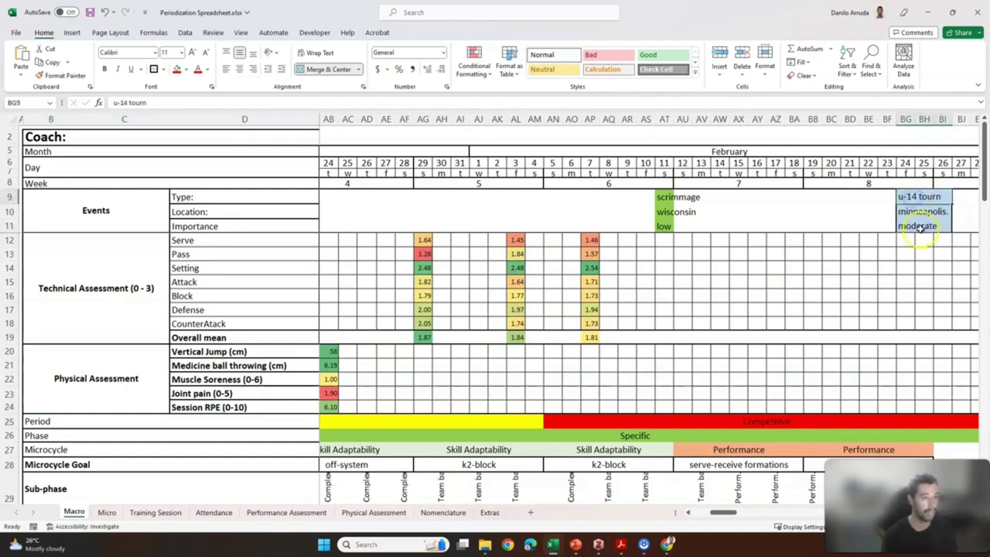
pyautogui.click(919, 226)
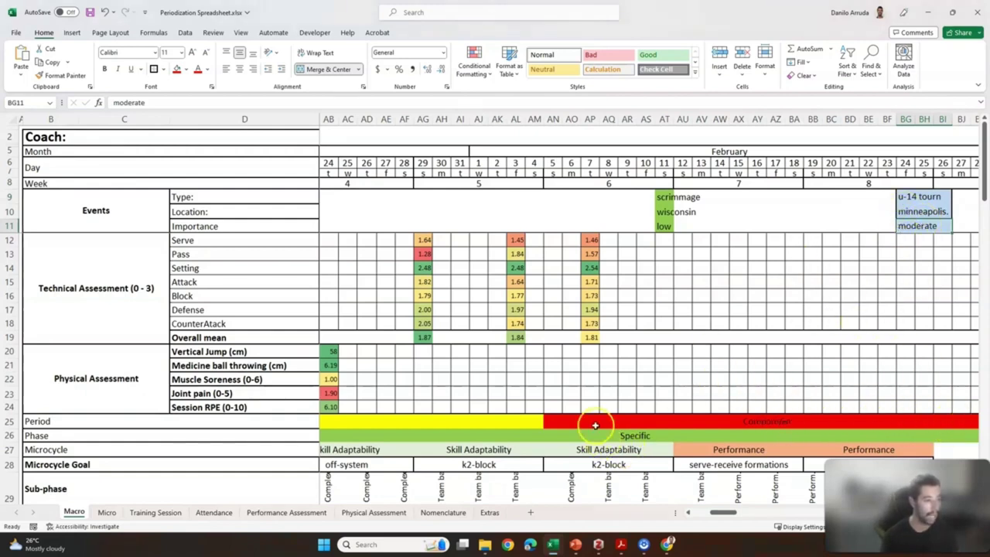
# - Examine the Competitive and Preparatory blocks in the Period row of the Macro sheet
pyautogui.click(628, 415)
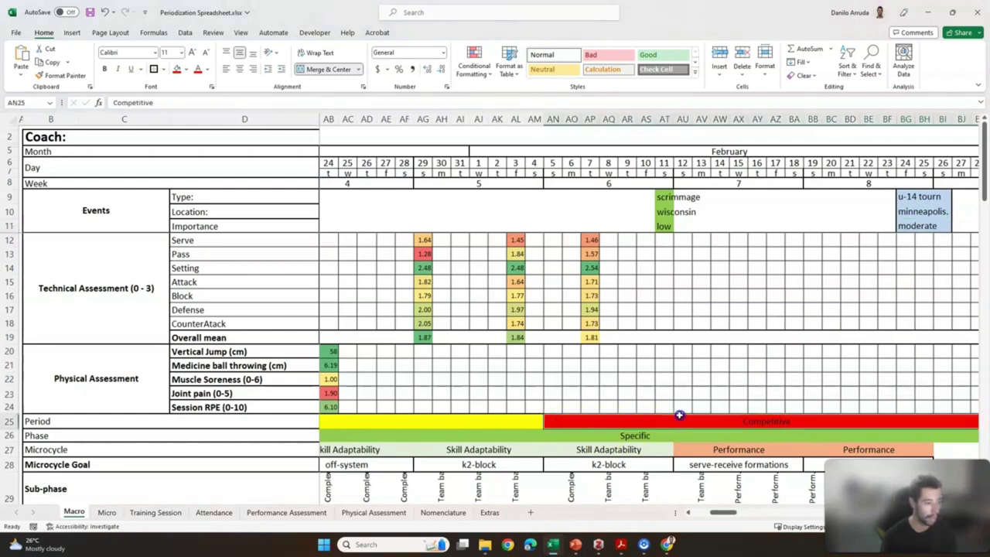
pyautogui.moveTo(679, 415); pyautogui.dragTo(718, 418)
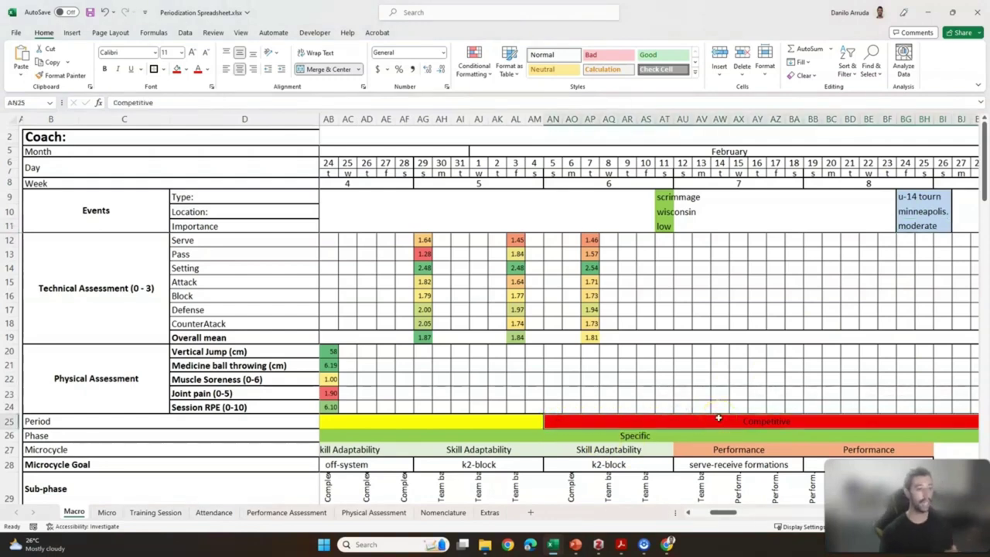
pyautogui.click(727, 425)
pyautogui.doubleClick(727, 425)
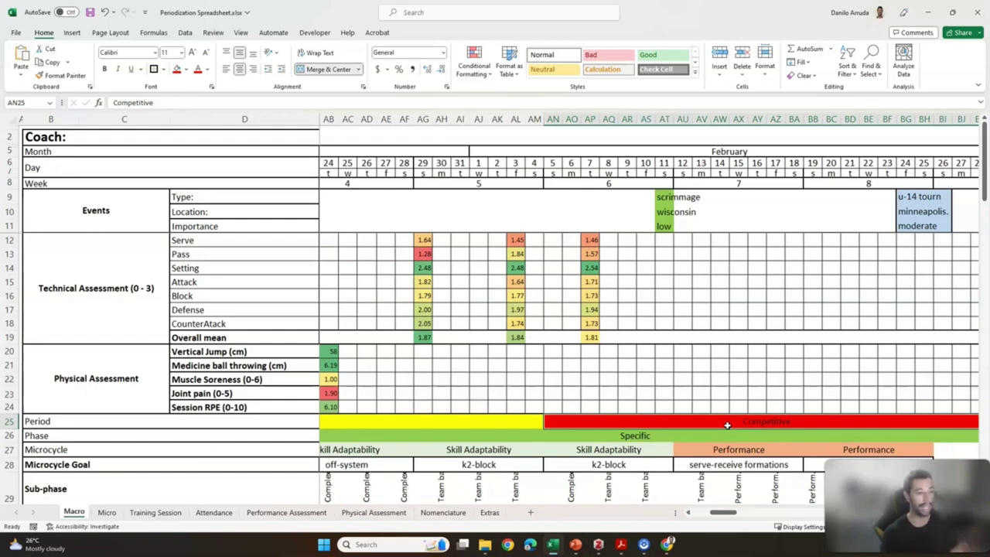
pyautogui.moveTo(727, 425); pyautogui.dragTo(754, 424)
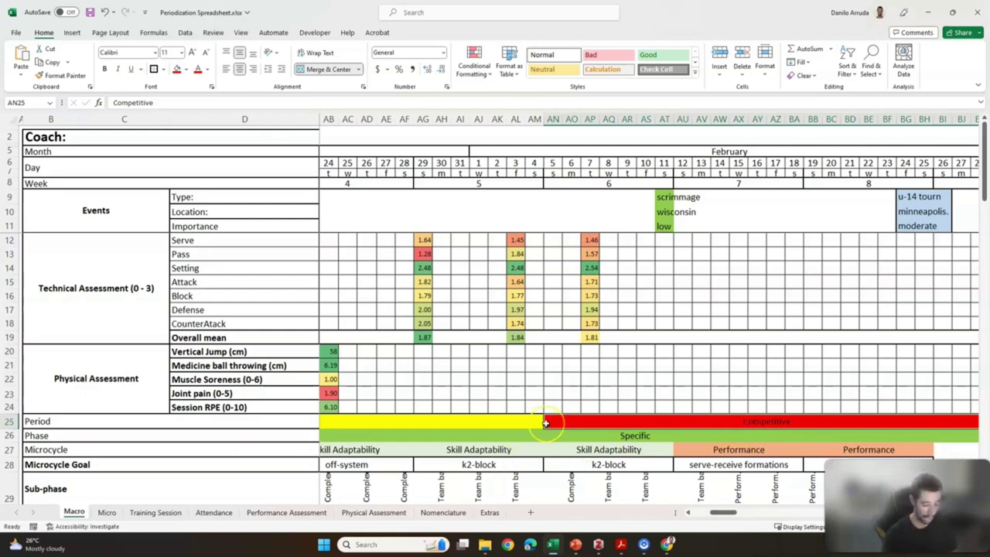
pyautogui.click(441, 420)
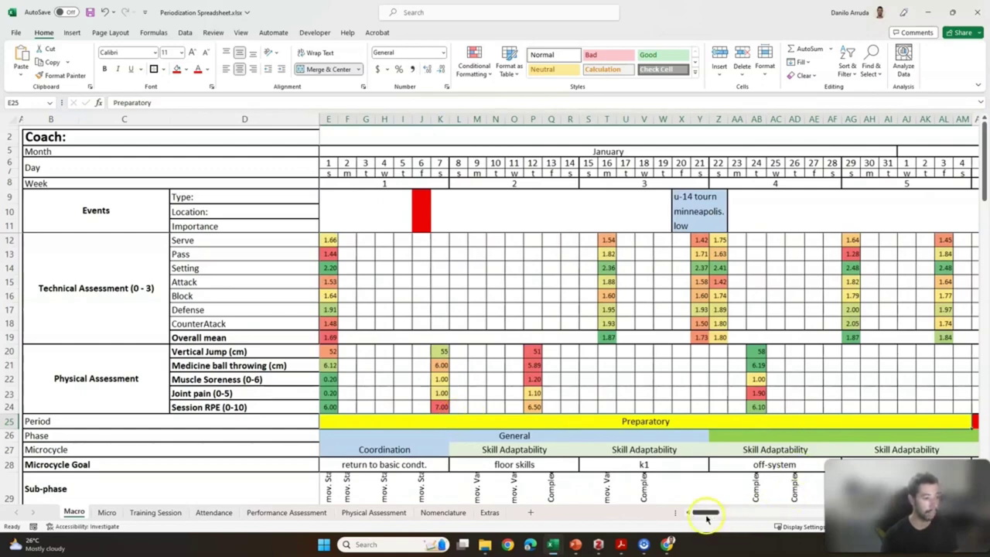
# - Fill the Events cells for April 6 to 8 (CV9:CX11) light blue to mark an event
pyautogui.moveTo(705, 514); pyautogui.dragTo(756, 512)
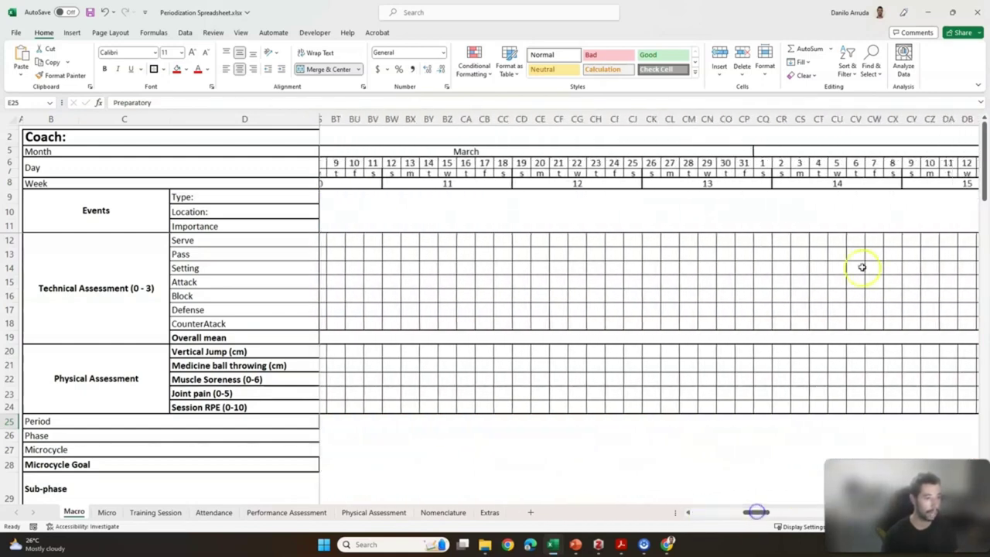
pyautogui.moveTo(857, 199); pyautogui.dragTo(891, 222)
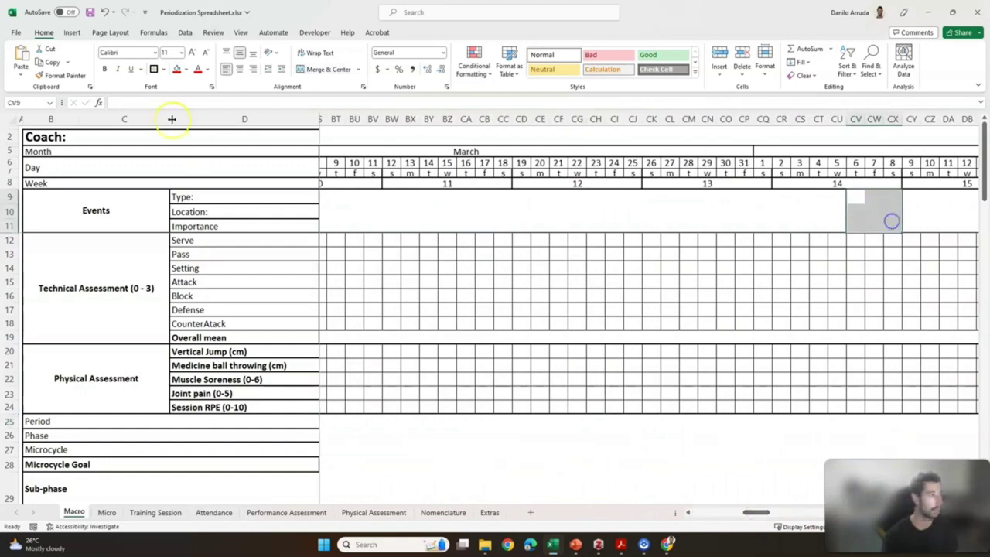
pyautogui.click(184, 70)
pyautogui.click(212, 121)
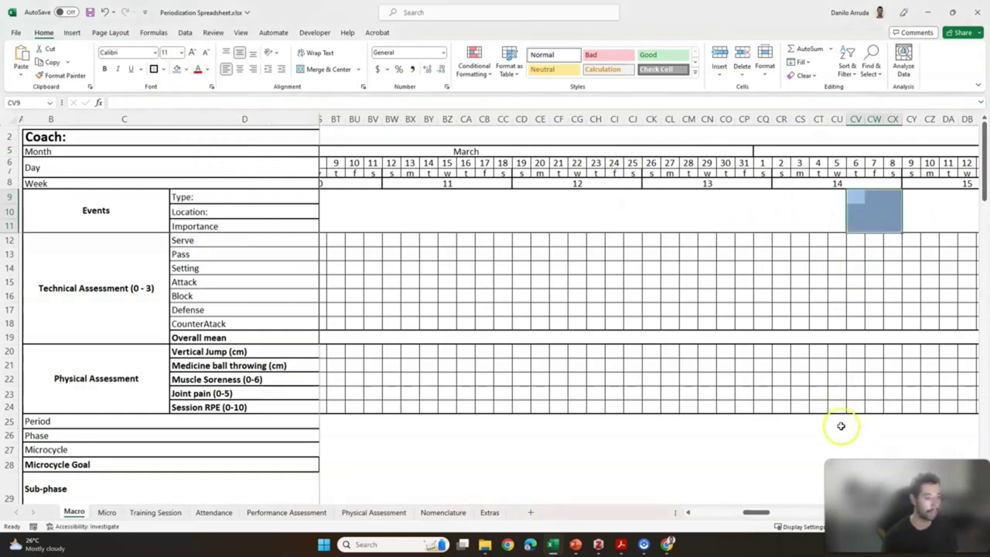
# - Fill the Period row cells from March 27 to April 8 (CL25:CX25) red
pyautogui.moveTo(821, 422); pyautogui.dragTo(901, 417)
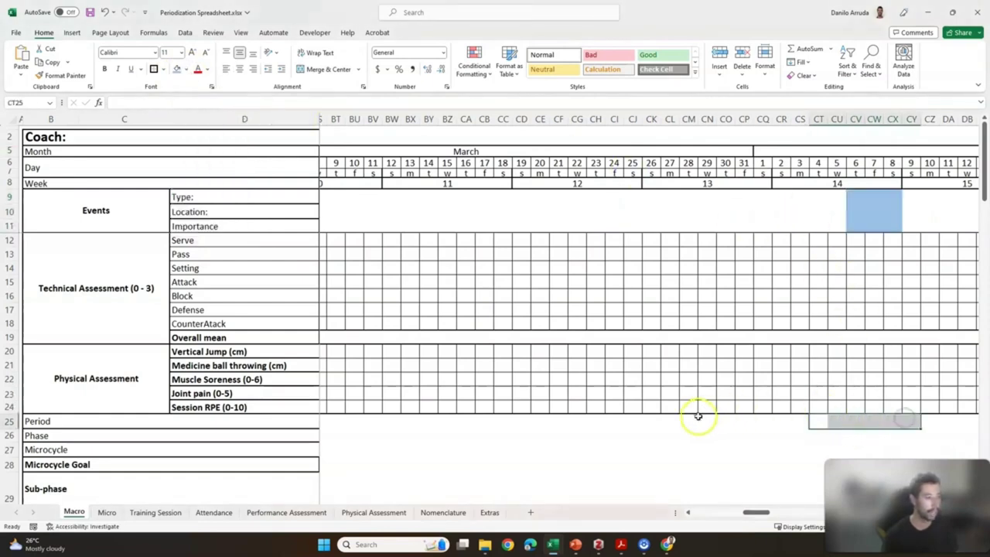
pyautogui.moveTo(672, 421); pyautogui.dragTo(895, 418)
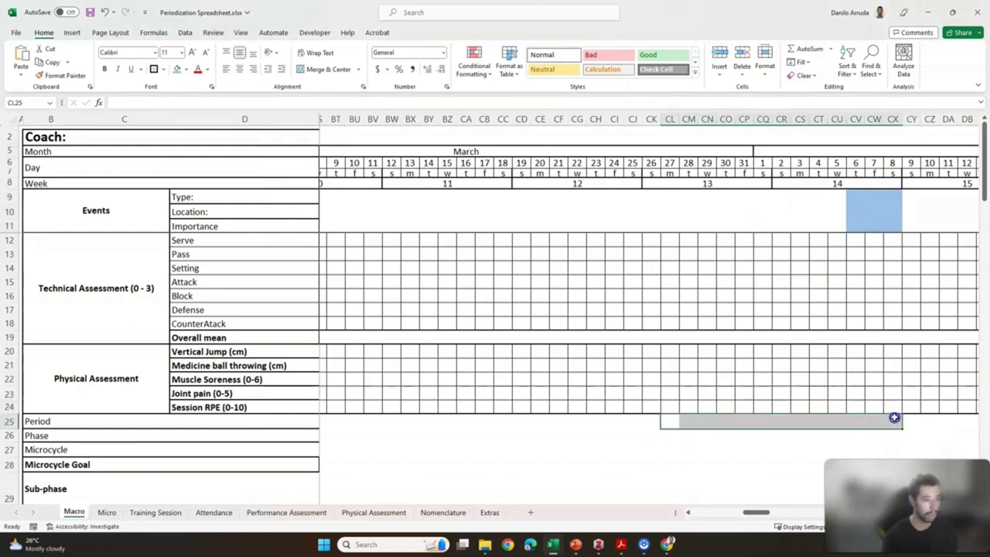
pyautogui.click(185, 69)
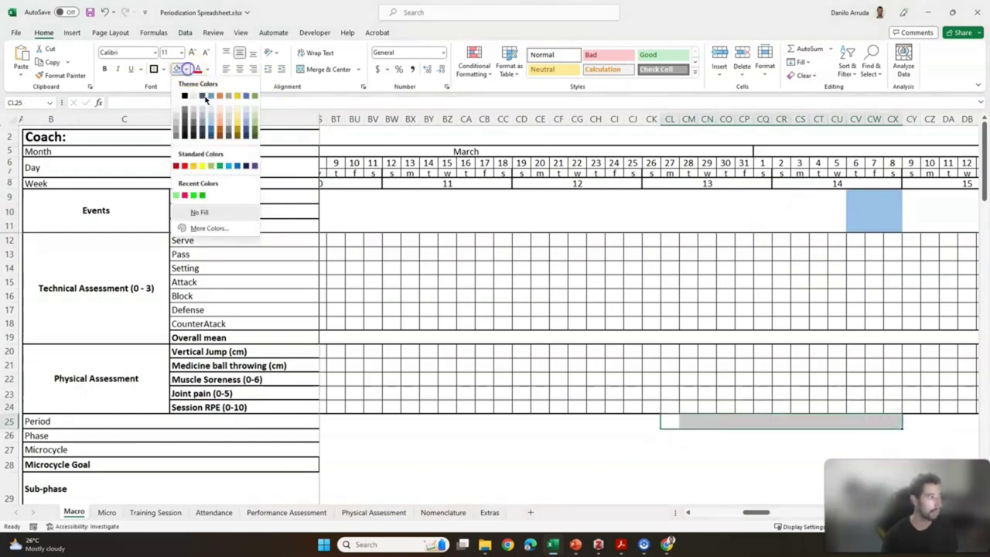
pyautogui.click(184, 165)
# - Fill the Period row cells from March 1 to March 26 (BL25:CK25) yellow
pyautogui.moveTo(756, 512)
pyautogui.mouseDown()
pyautogui.moveTo(731, 512)
pyautogui.moveTo(746, 512)
pyautogui.mouseUp()
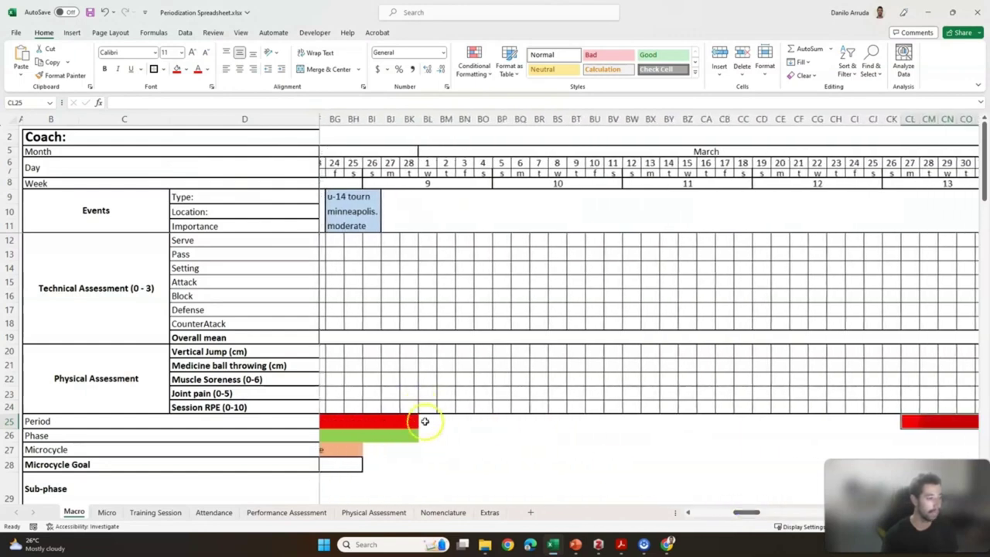
pyautogui.moveTo(425, 421); pyautogui.dragTo(890, 419)
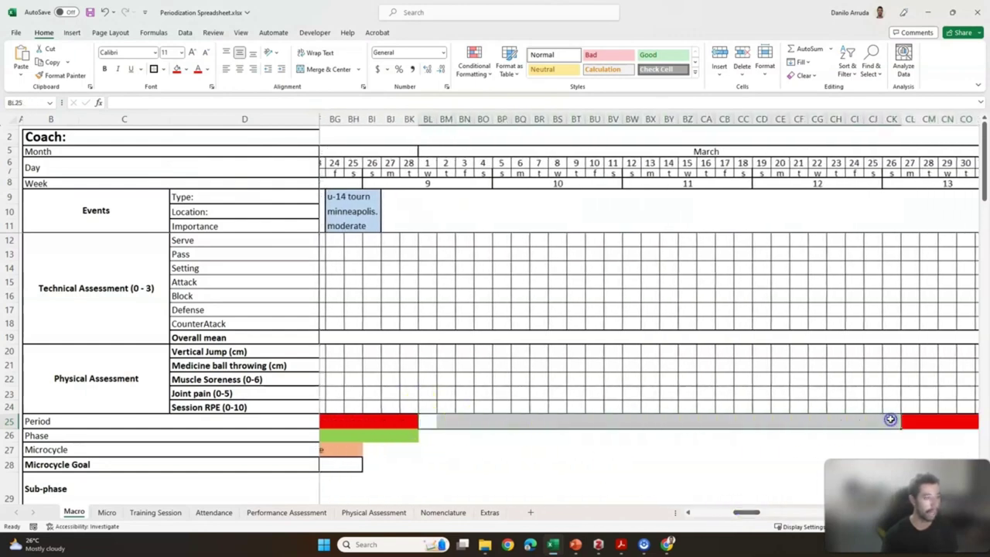
pyautogui.click(186, 69)
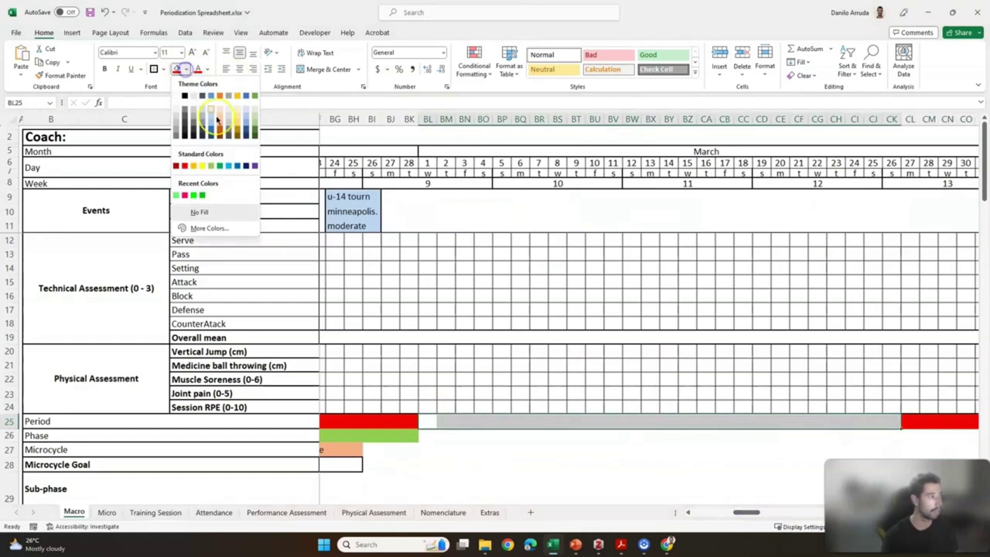
pyautogui.click(203, 166)
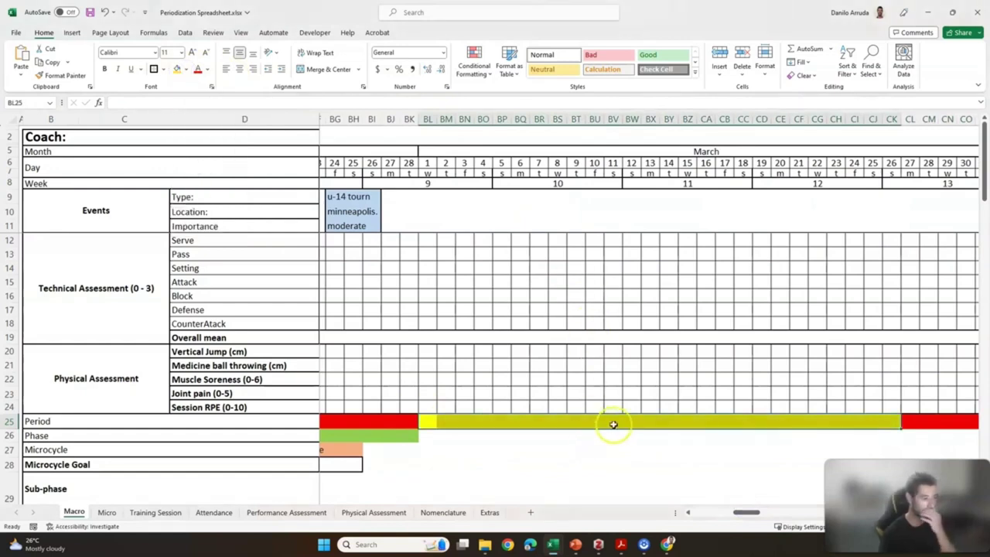
# - Merge and center the yellow March Period cells and label the block "preparatory"
pyautogui.click(321, 69)
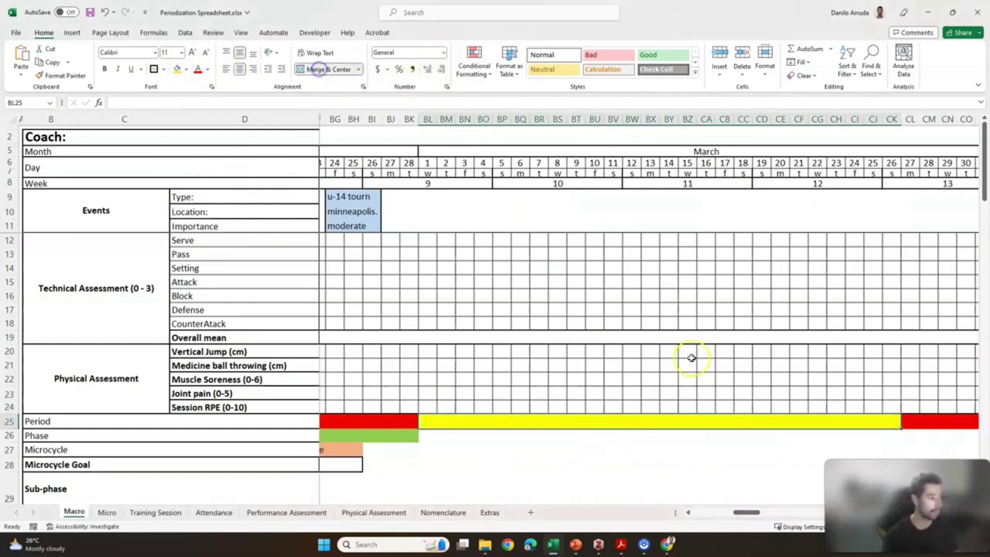
pyautogui.write('prepa')
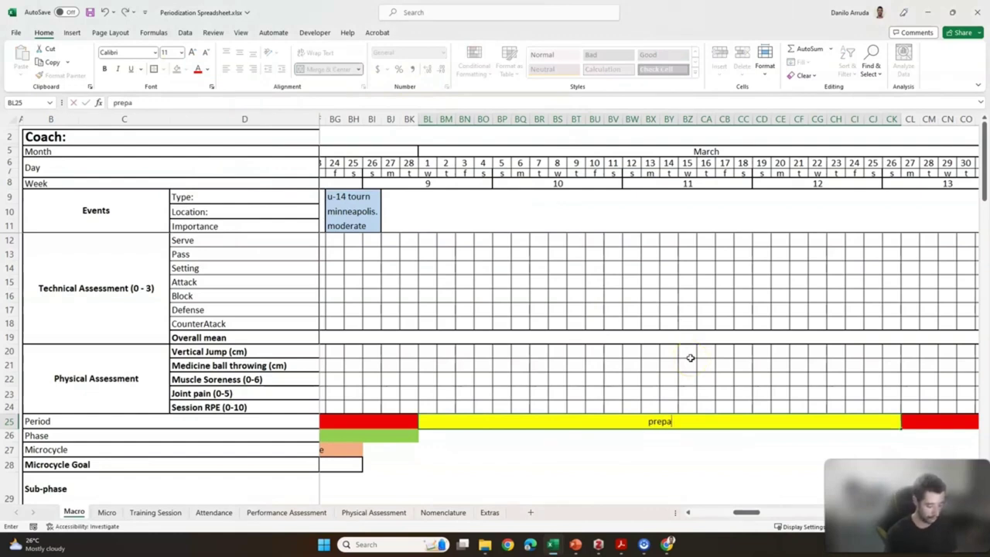
pyautogui.write('ratory')
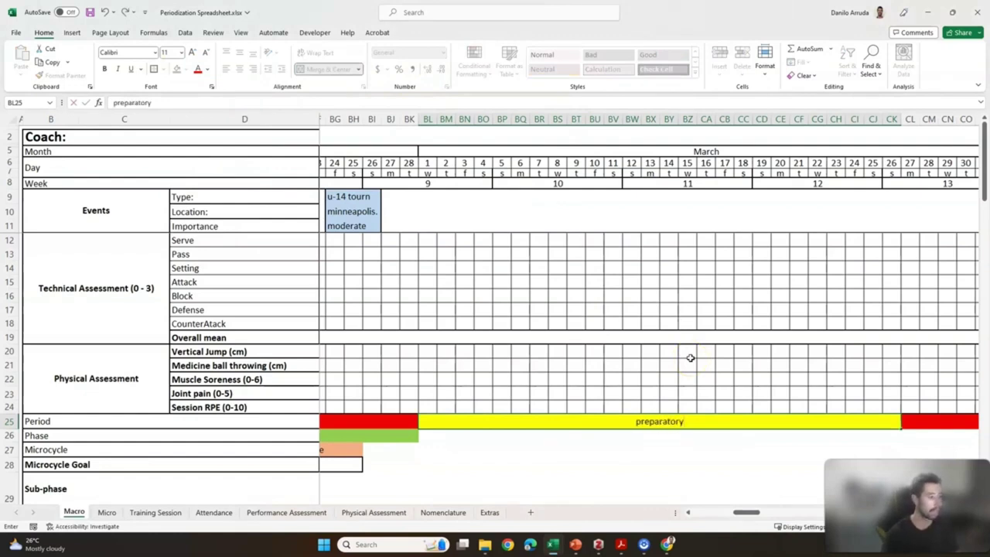
pyautogui.press('Tab')
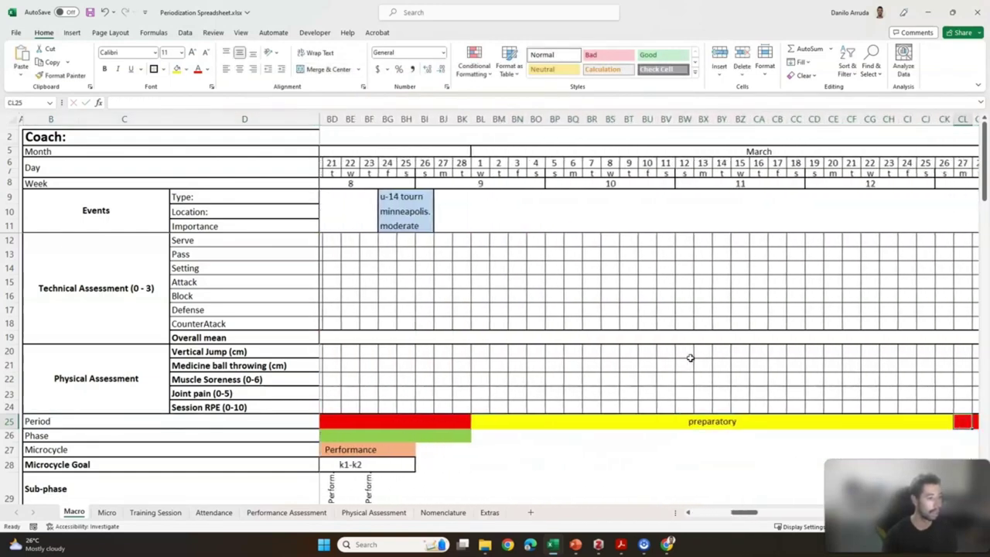
# - Merge and center the red Period cells from March 27 to April 8 (CL25:CX25) and label the block "competitive"
pyautogui.hotkey('shift', 'Left')
pyautogui.hotkey('shift', 'Left')
pyautogui.hotkey('shift', 'Left')
pyautogui.hotkey('shift', 'Left')
pyautogui.hotkey('shift', 'Left')
pyautogui.hotkey('shift', 'Left')
pyautogui.hscroll(3, 690, 357)
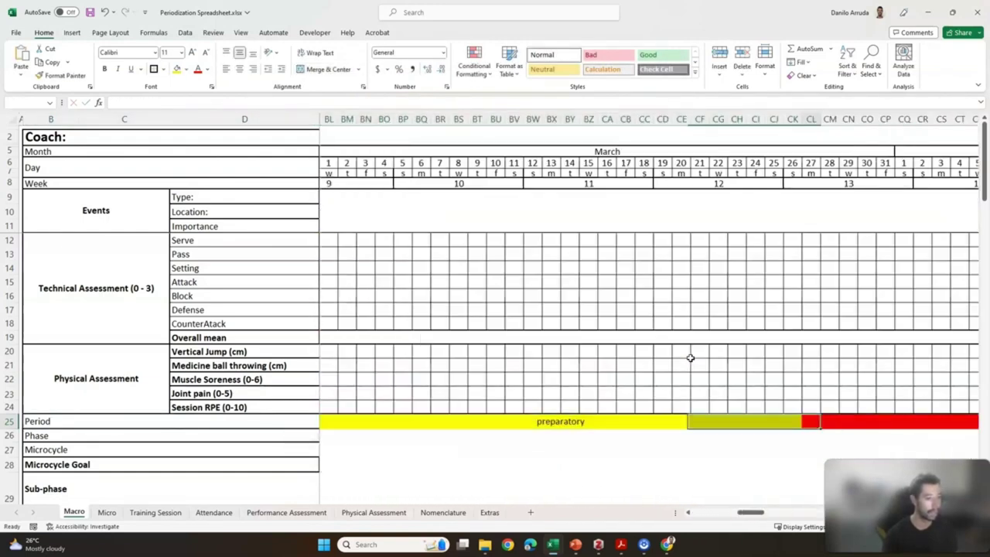
pyautogui.hotkey('shift', 'Right')
pyautogui.hotkey('shift', 'Right')
pyautogui.hotkey('shift', 'Right')
pyautogui.hotkey('shift', 'Right')
pyautogui.hotkey('shift', 'Right')
pyautogui.hotkey('shift', 'Right')
pyautogui.hotkey('shift', 'Right')
pyautogui.hotkey('shift', 'Right')
pyautogui.hotkey('shift', 'Right')
pyautogui.hotkey('shift', 'Right')
pyautogui.hotkey('shift', 'Right')
pyautogui.hotkey('shift', 'Right')
pyautogui.hotkey('shift', 'Right')
pyautogui.hotkey('shift', 'Right')
pyautogui.hotkey('shift', 'Right')
pyautogui.hotkey('shift', 'Right')
pyautogui.hotkey('shift', 'Right')
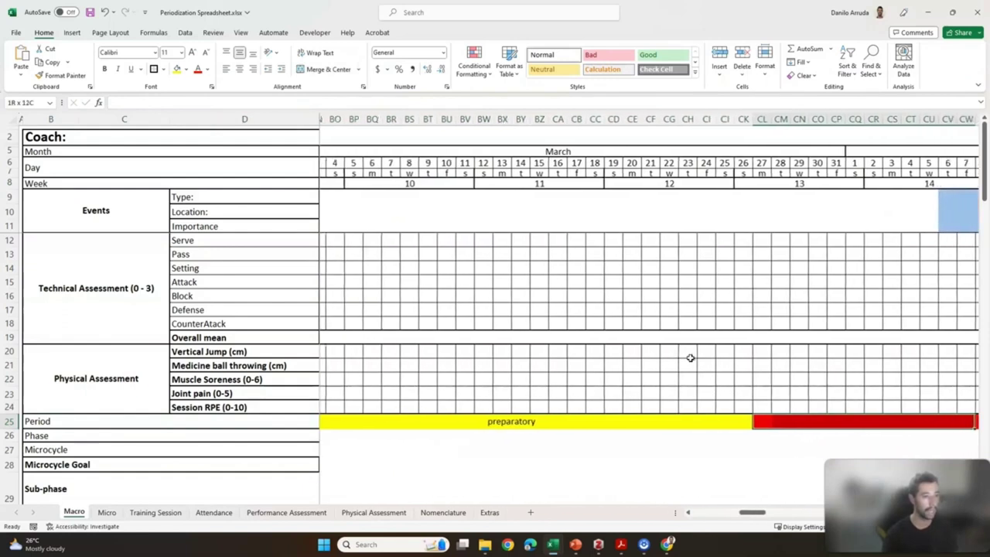
pyautogui.hotkey('shift', 'Right')
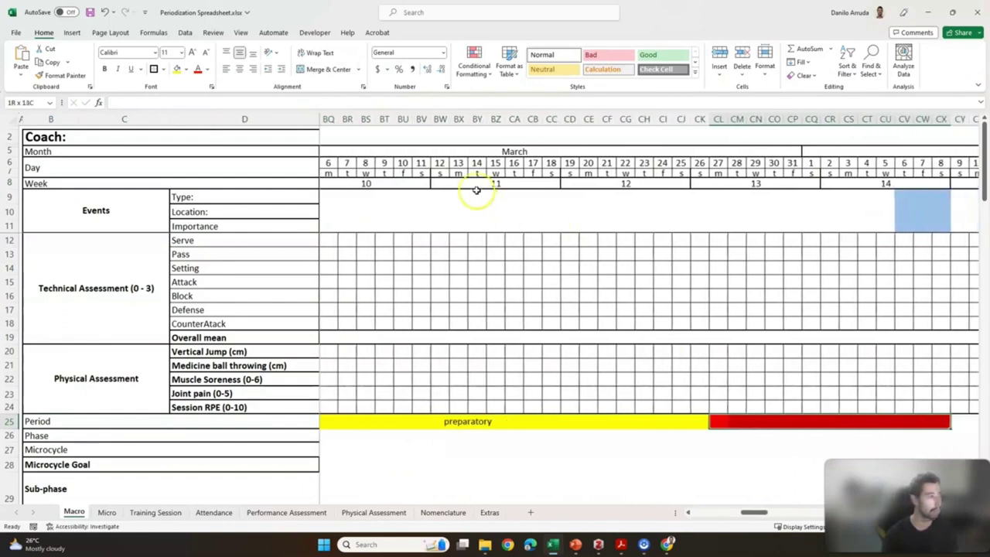
pyautogui.click(325, 69)
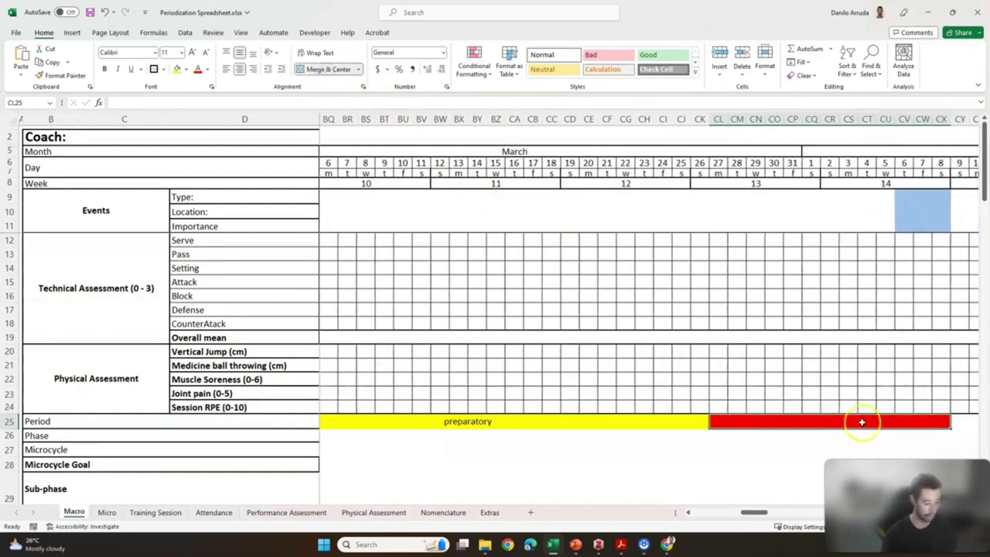
pyautogui.write('competitiv')
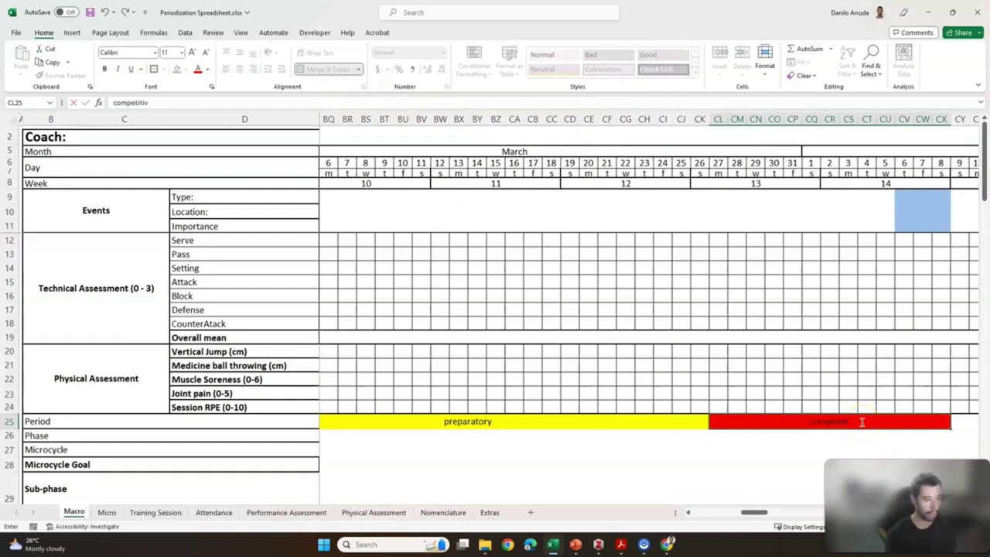
pyautogui.write('e')
pyautogui.press('Return')
# - Examine how the Phase row divides the January and February periods into the General and Specific phases
pyautogui.press('Up')
pyautogui.press('Left')
pyautogui.press('Left')
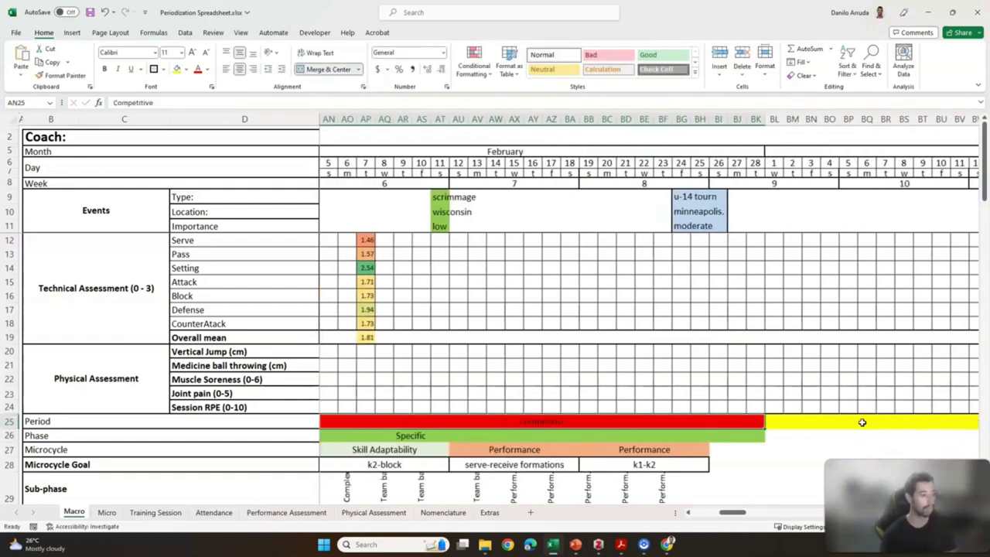
pyautogui.hscroll(-10, 718, 466)
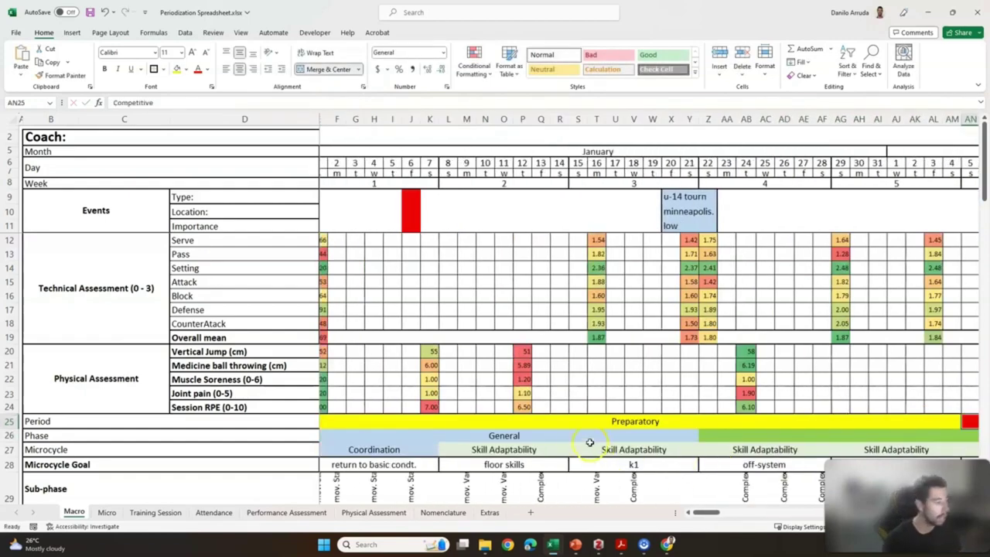
pyautogui.click(389, 437)
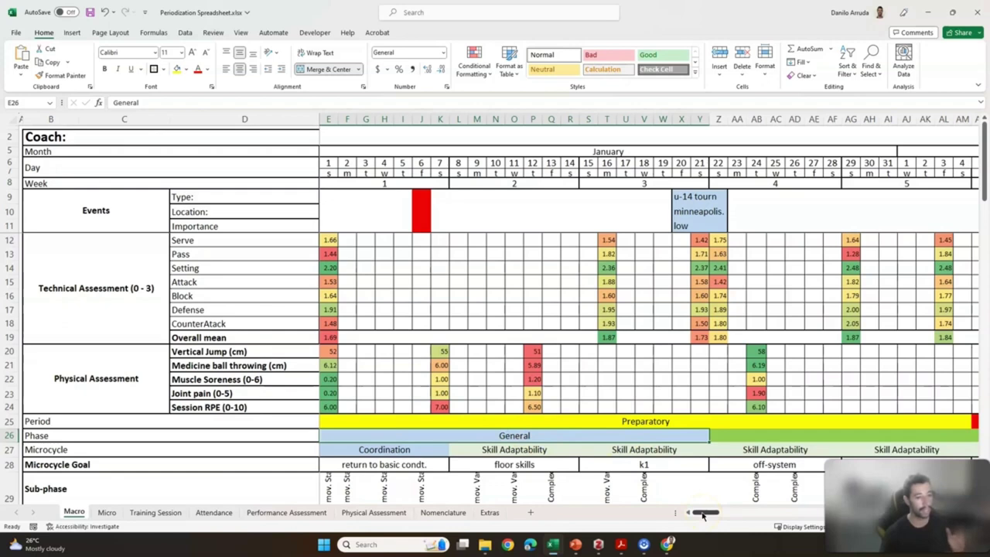
pyautogui.click(628, 438)
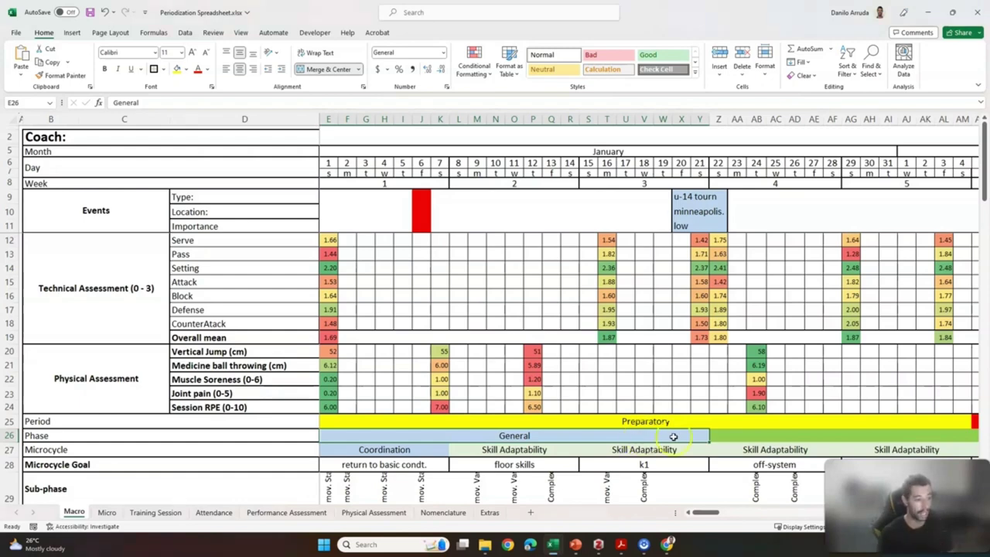
pyautogui.moveTo(714, 443); pyautogui.dragTo(714, 442)
pyautogui.click(714, 440)
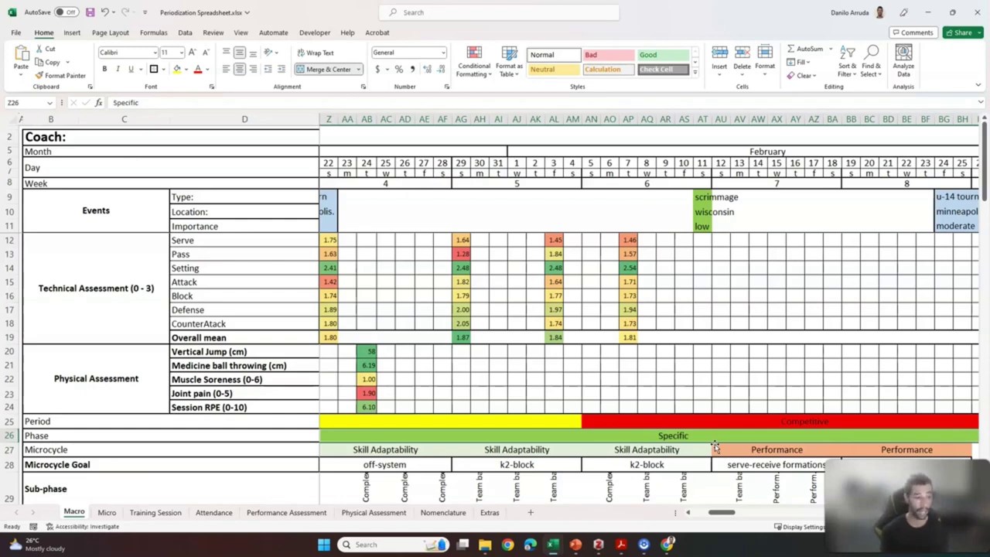
pyautogui.moveTo(720, 512); pyautogui.dragTo(704, 512)
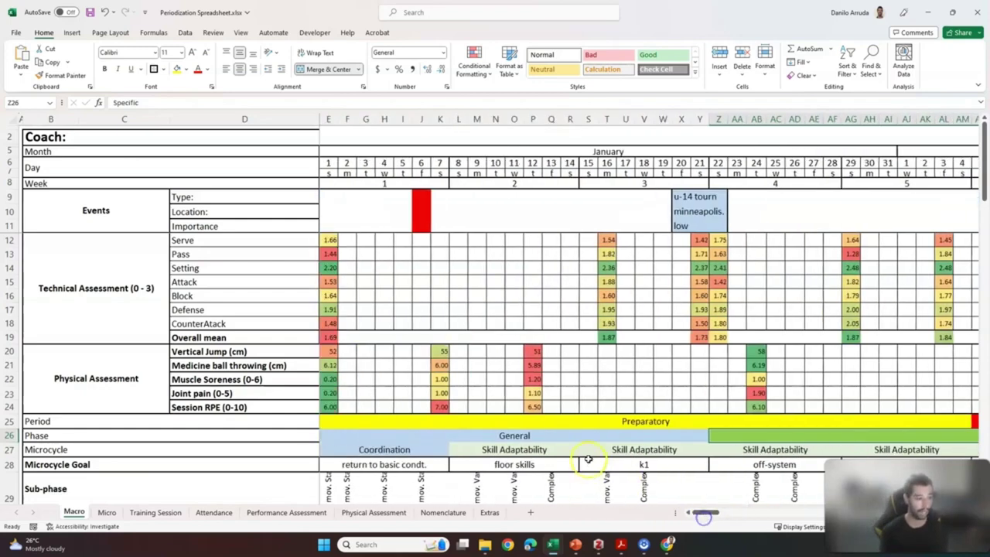
pyautogui.click(588, 435)
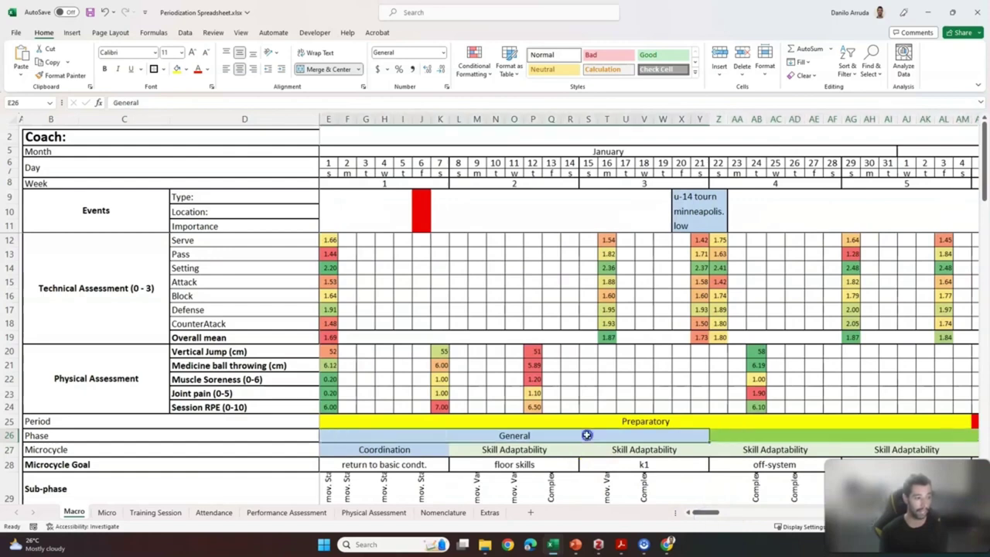
pyautogui.click(719, 434)
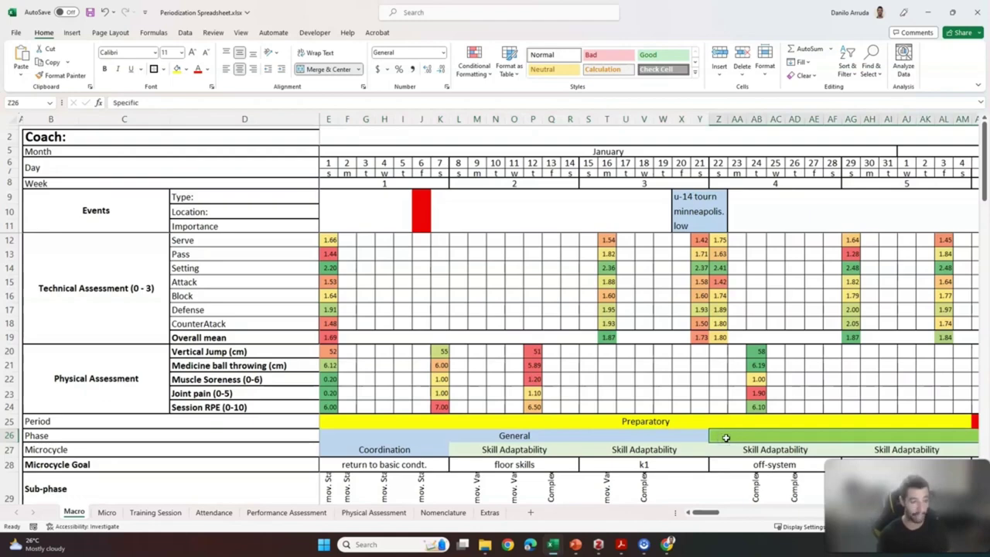
pyautogui.hscroll(7, 725, 437)
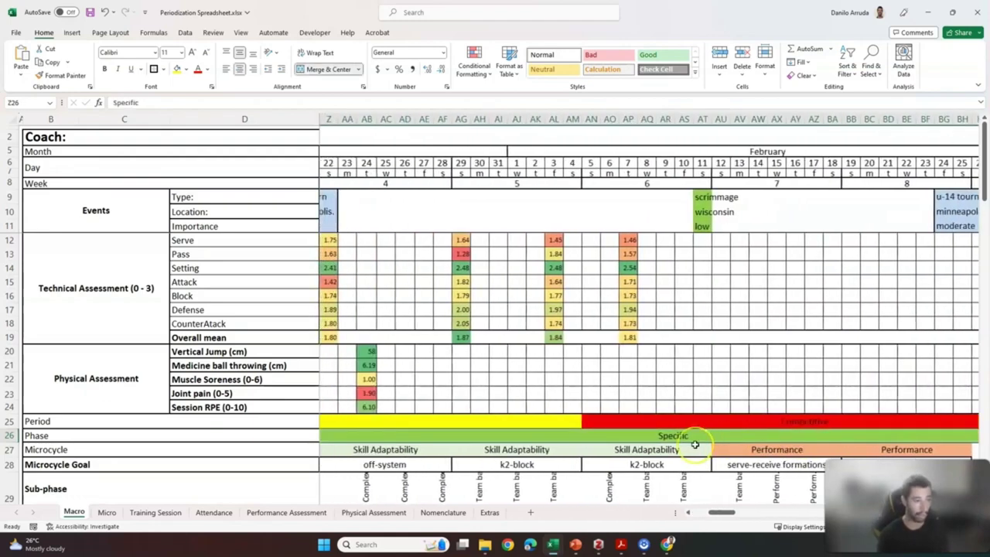
pyautogui.hscroll(-7, 696, 445)
pyautogui.click(695, 439)
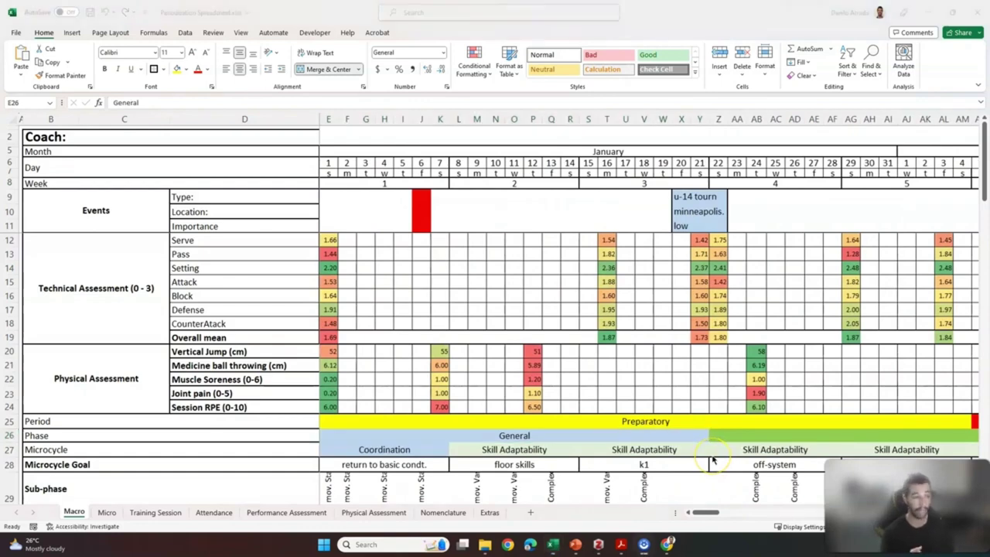
# - Look at the week 1 microcycle, and review the Coordination Training, Skill Adaptability and Performance entries in the Nomenclature sheet
pyautogui.click(358, 448)
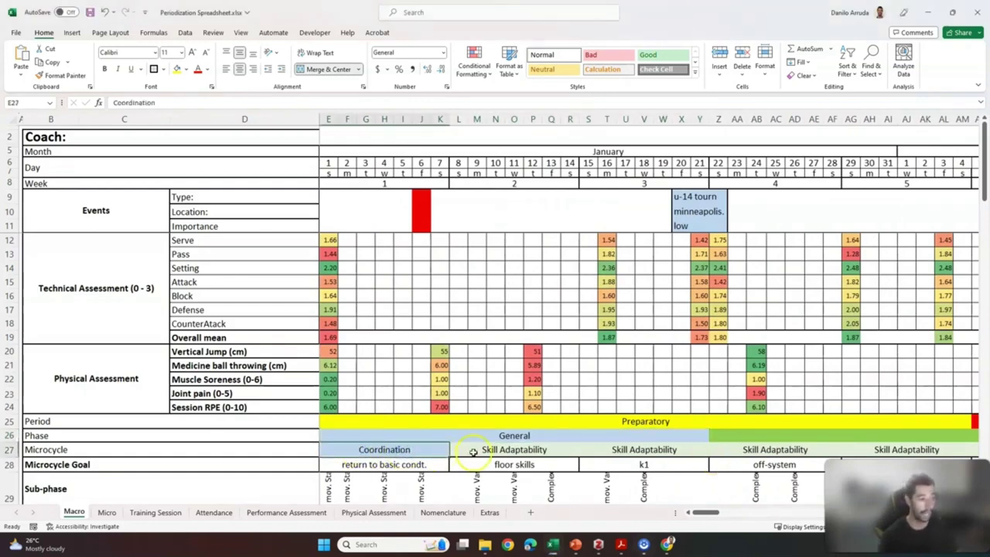
pyautogui.click(395, 449)
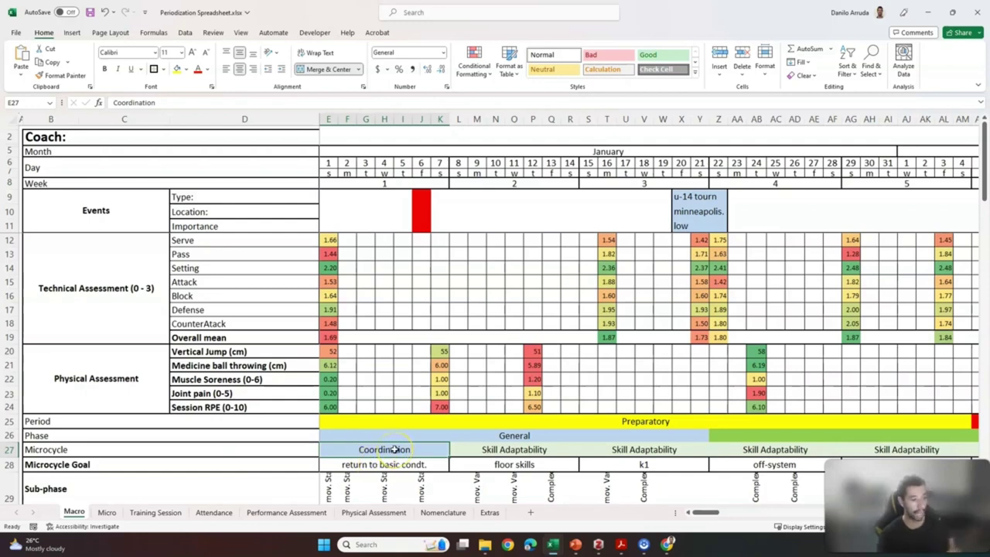
pyautogui.click(444, 512)
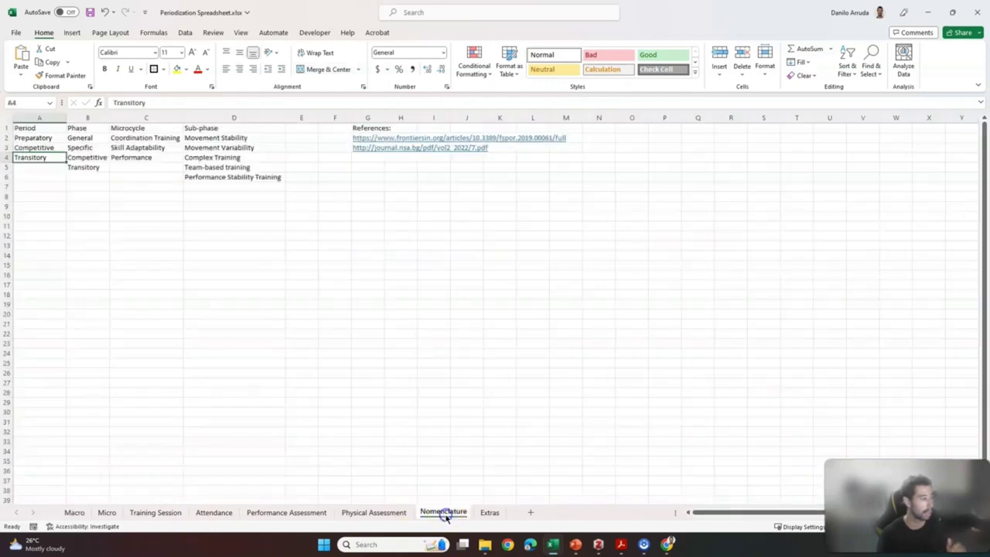
pyautogui.click(159, 138)
pyautogui.click(160, 147)
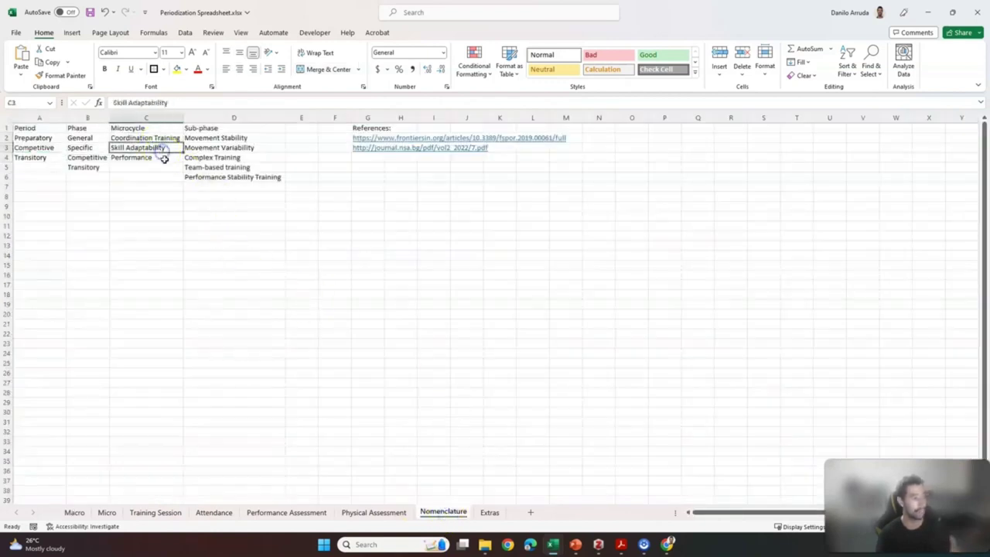
pyautogui.click(164, 159)
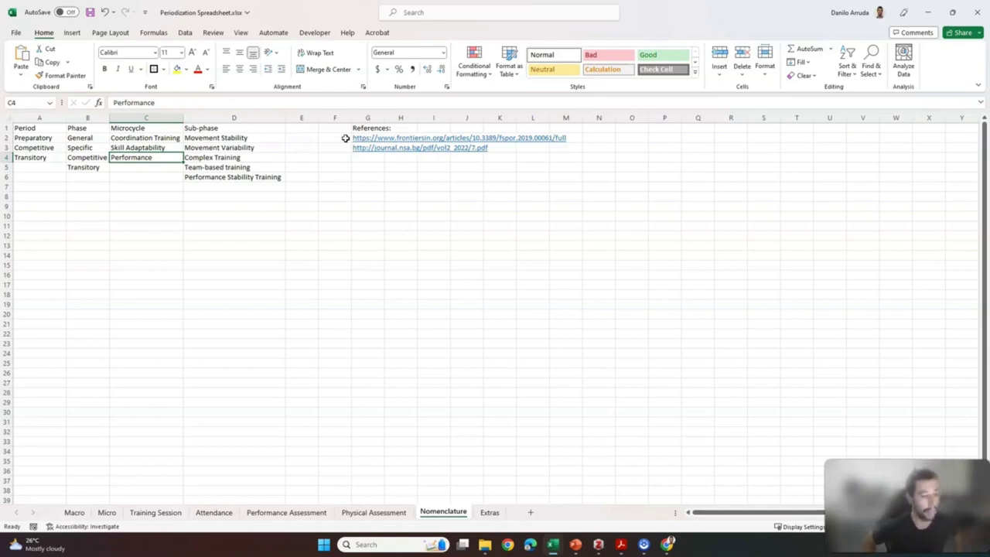
pyautogui.moveTo(138, 137); pyautogui.dragTo(146, 147)
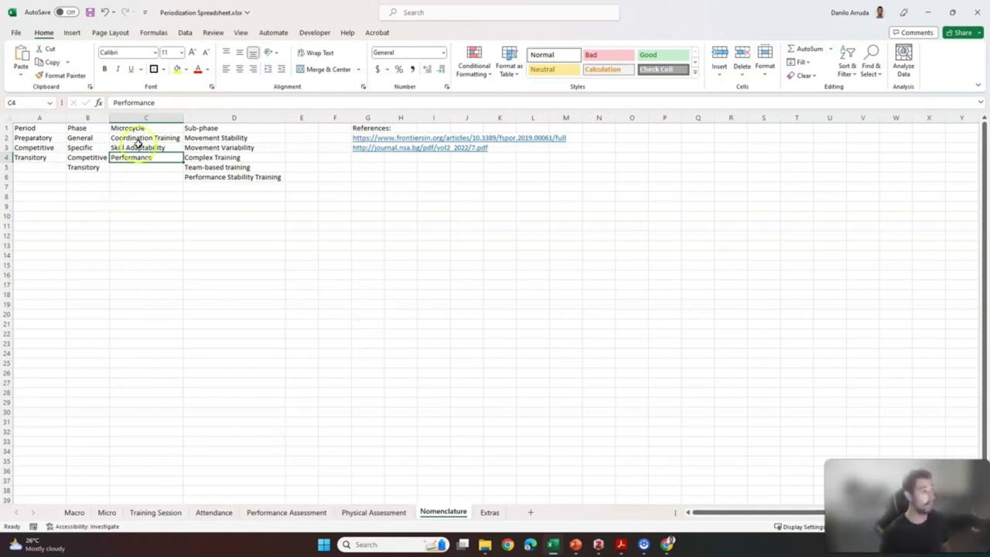
pyautogui.hotkey('ctrl', 'c')
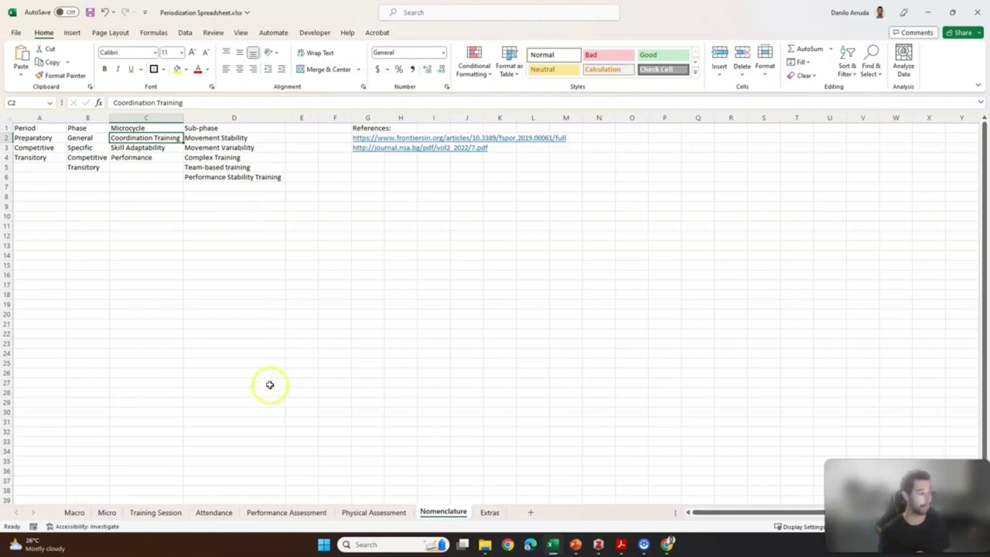
pyautogui.click(137, 148)
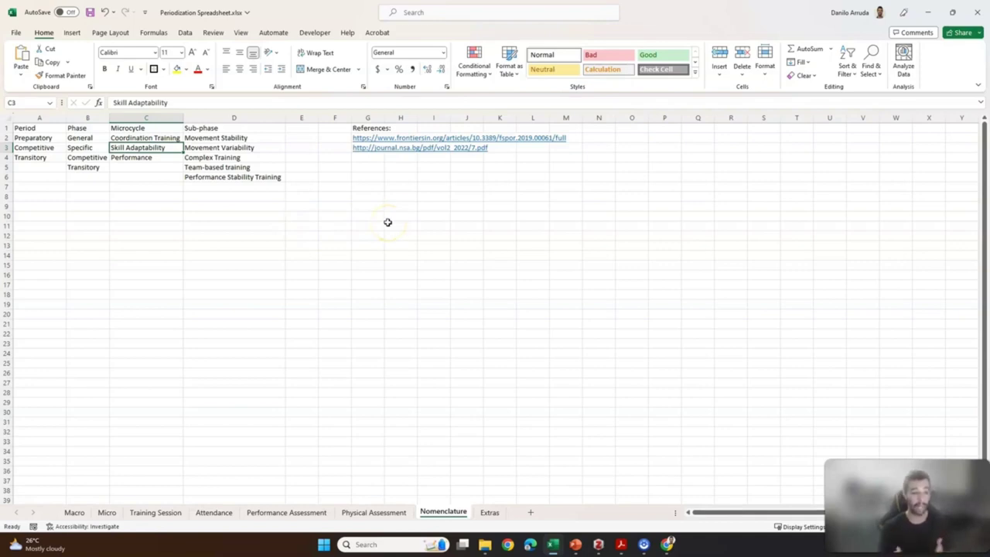
pyautogui.click(150, 159)
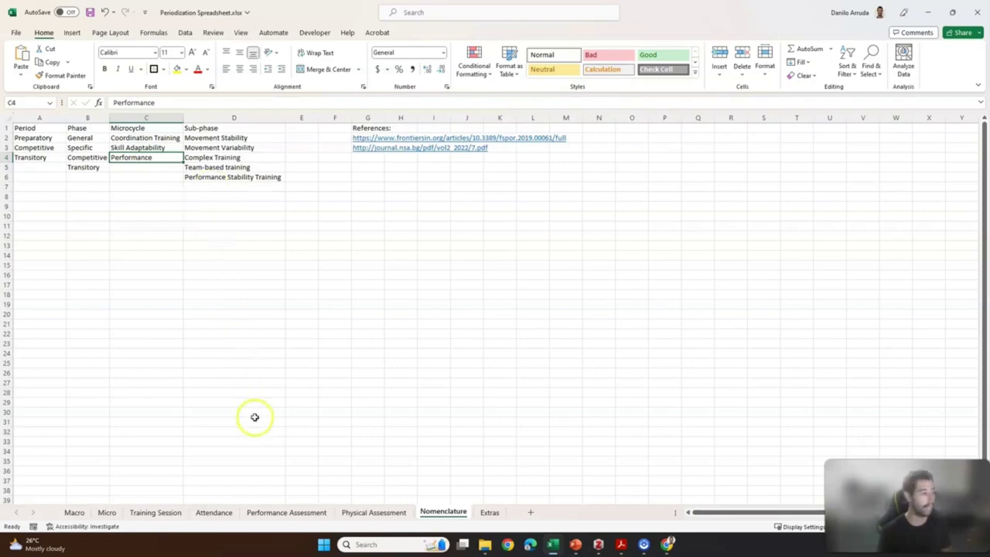
# - Return to the Macro sheet and compare the week 1 Coordination microcycle with the Performance microcycles in weeks 7 and 8
pyautogui.click(108, 512)
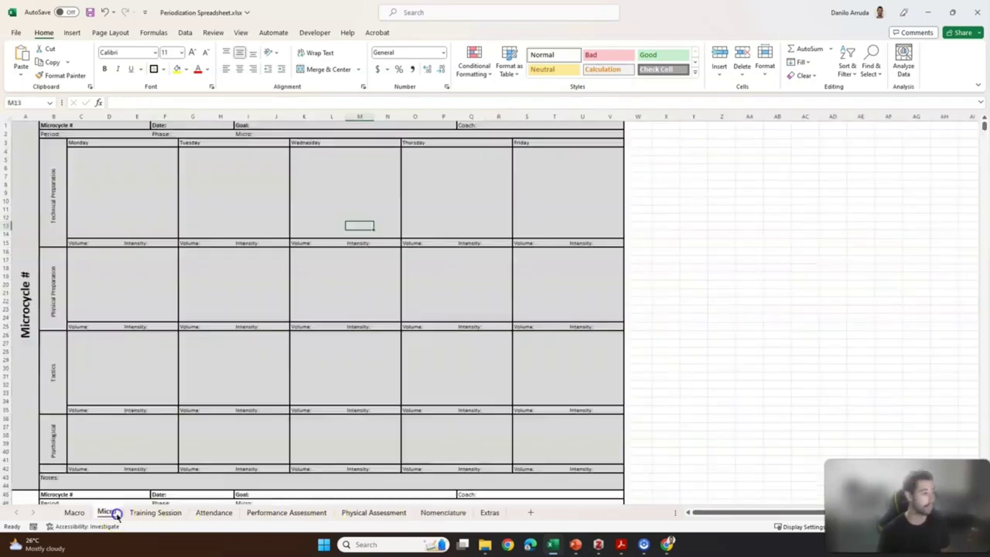
pyautogui.click(75, 513)
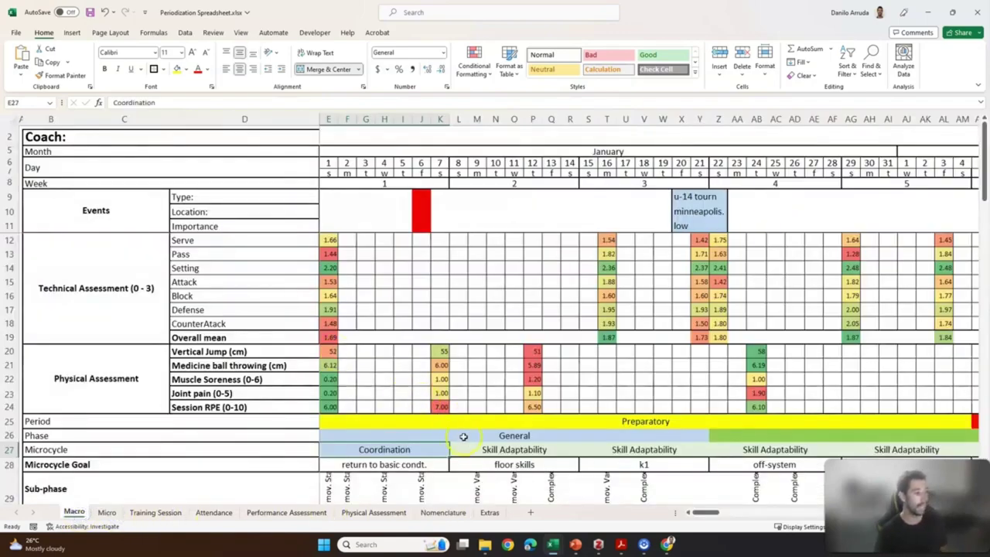
pyautogui.click(402, 451)
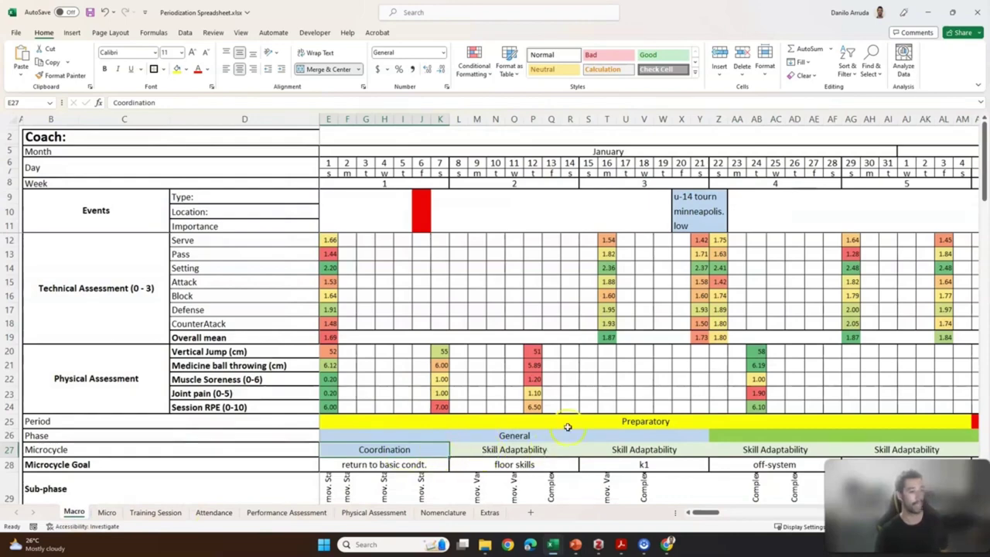
pyautogui.hscroll(10, 549, 413)
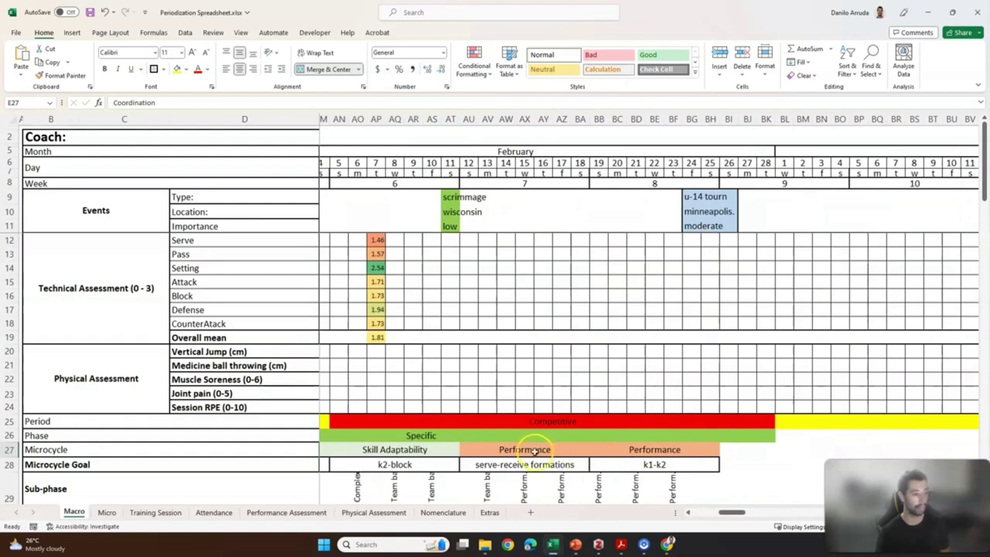
pyautogui.moveTo(526, 451); pyautogui.dragTo(614, 453)
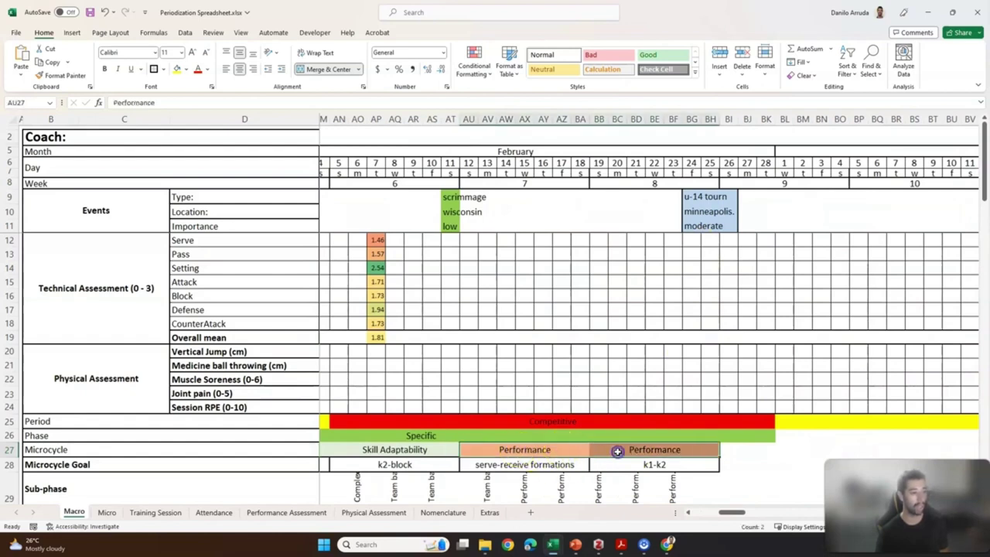
pyautogui.click(554, 452)
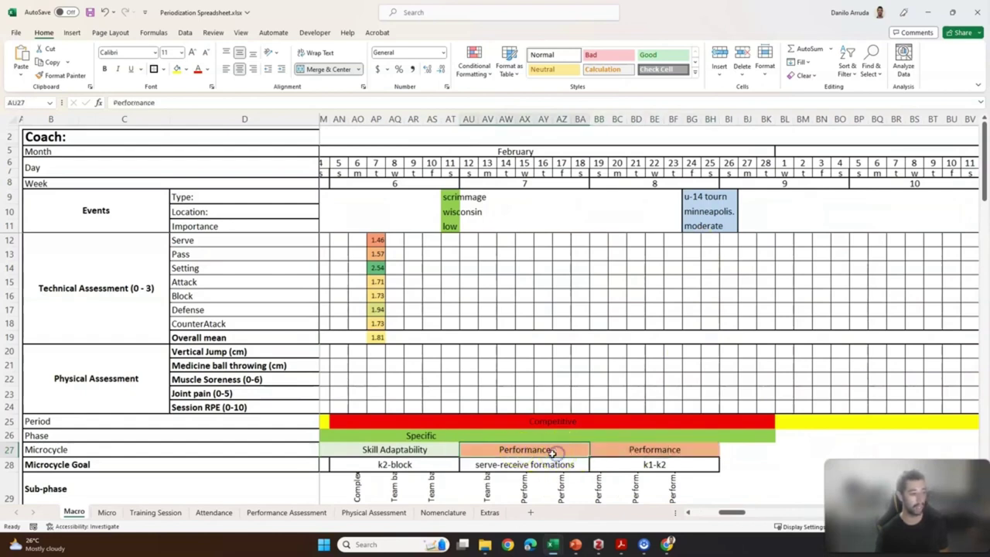
pyautogui.click(652, 452)
pyautogui.click(565, 449)
pyautogui.moveTo(565, 450); pyautogui.dragTo(653, 443)
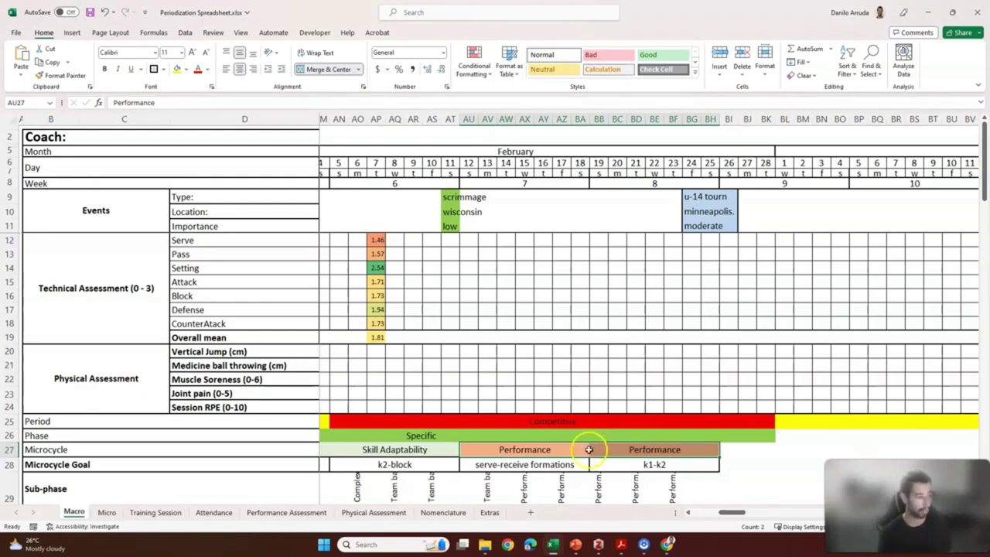
# - Examine the Microcycle Goal row, starting with the week 1 goal, and the Sub-phase row beneath it
pyautogui.hscroll(-12, 589, 449)
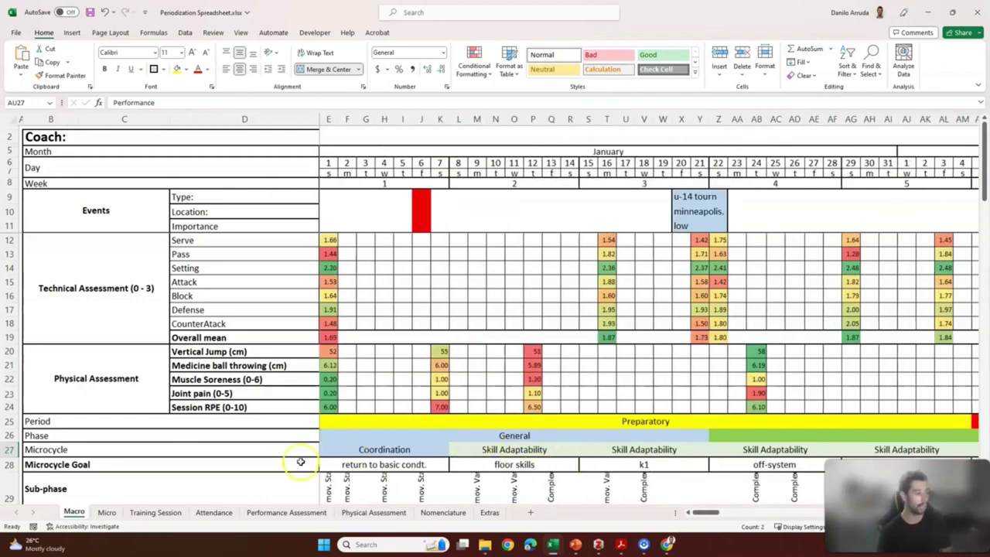
pyautogui.click(219, 467)
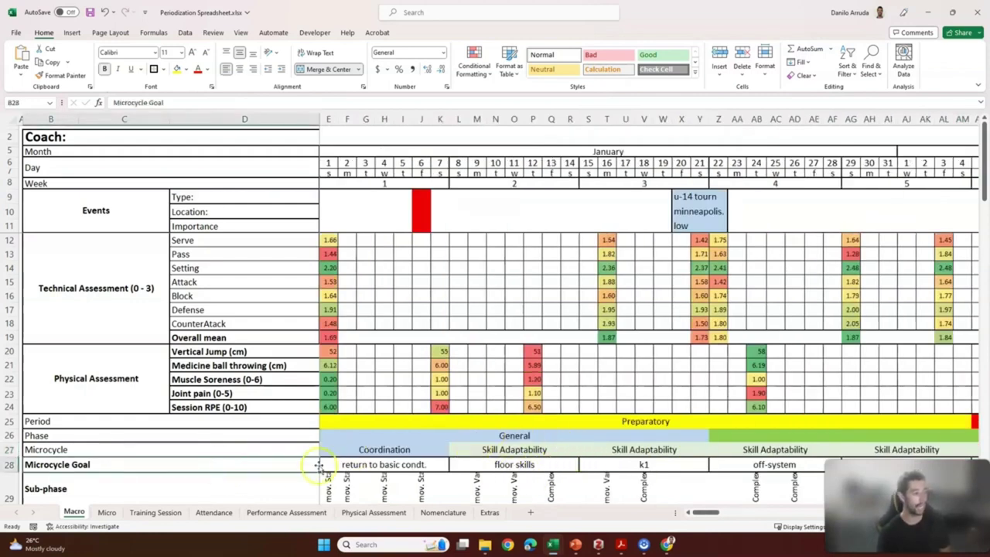
pyautogui.click(381, 467)
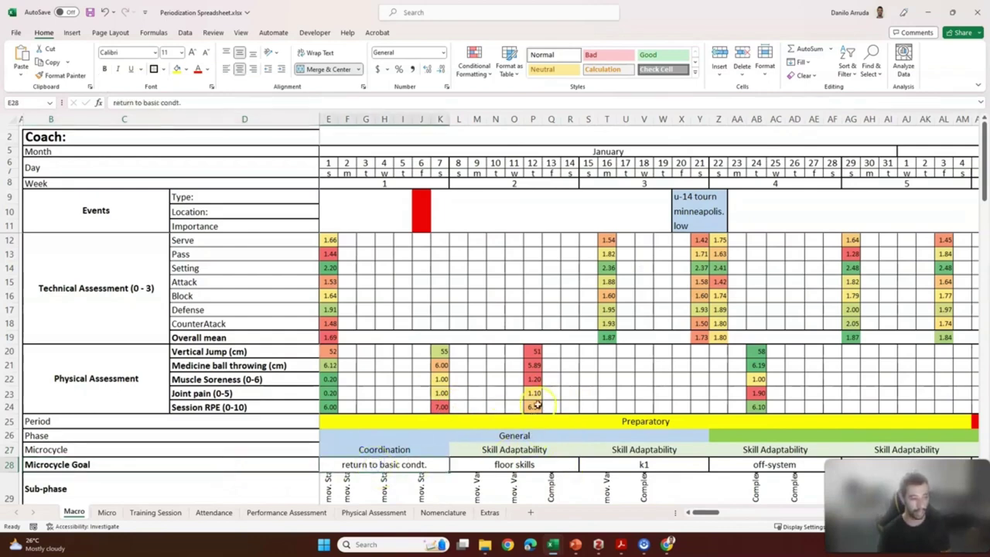
pyautogui.scroll(-2, 536, 404)
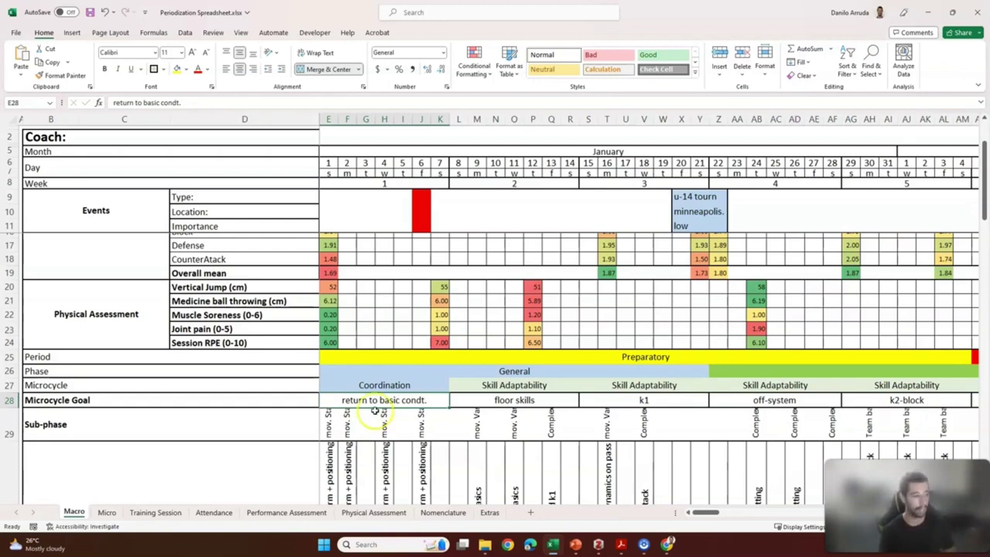
# - Compare the week 2 and week 3 microcycle goals with the Preparatory period and the week 1 goal
pyautogui.click(482, 401)
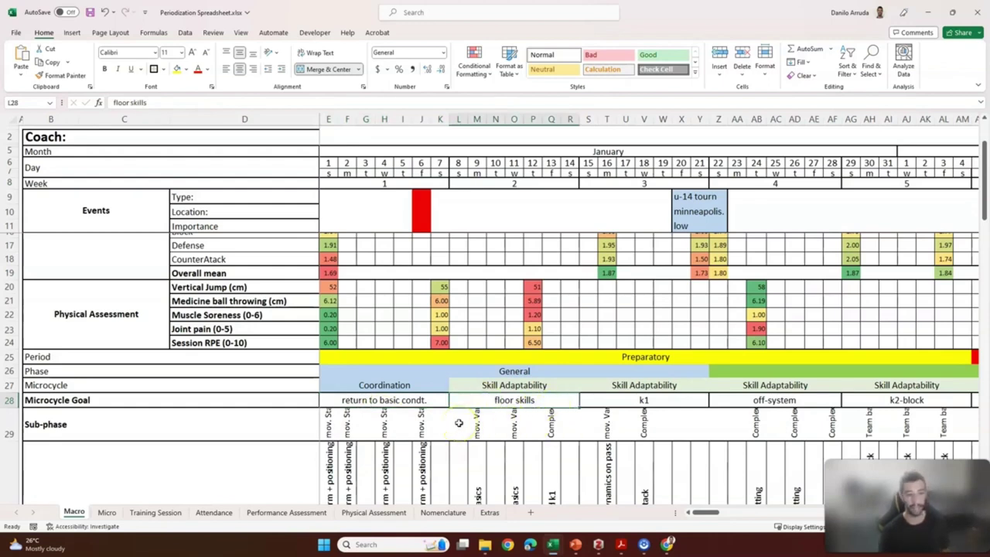
pyautogui.click(623, 401)
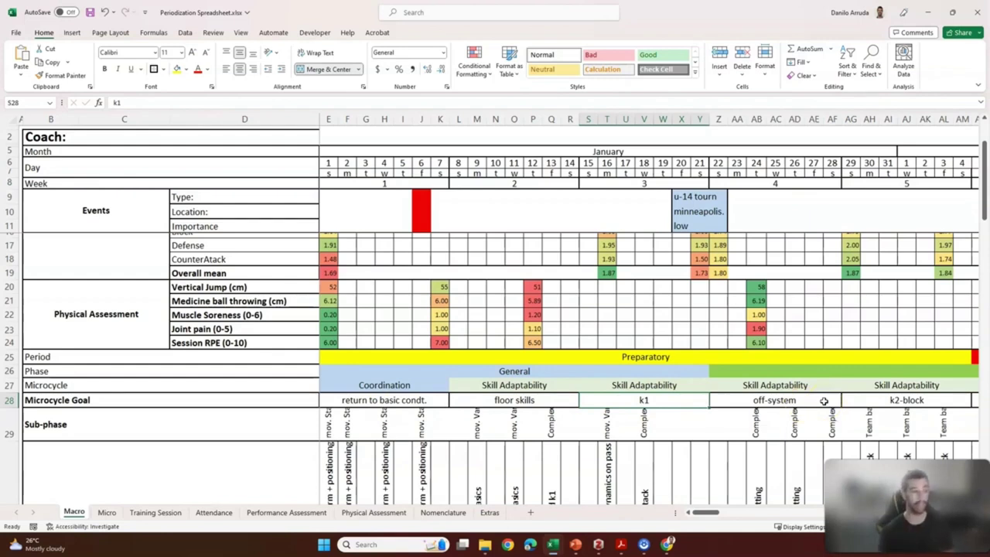
pyautogui.click(751, 357)
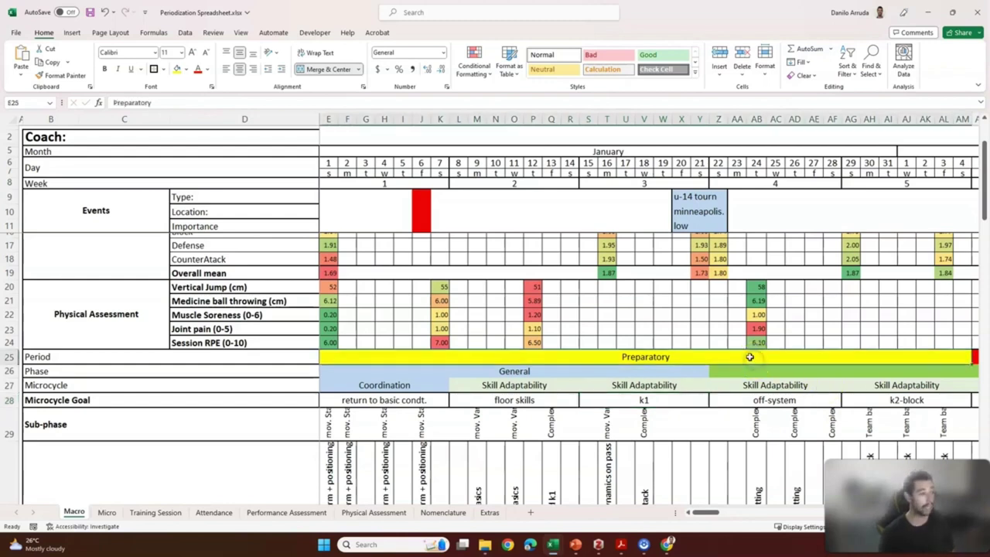
pyautogui.click(277, 400)
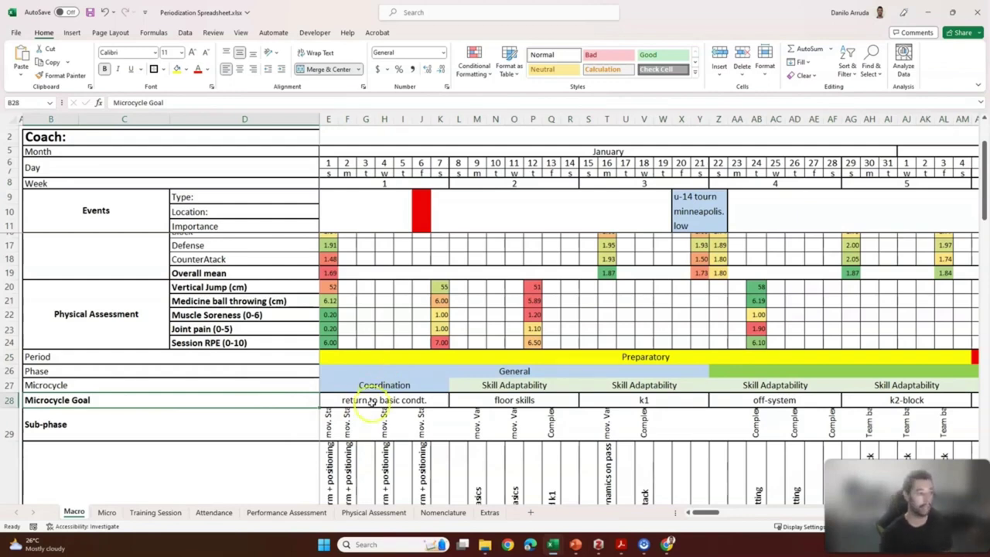
pyautogui.click(381, 402)
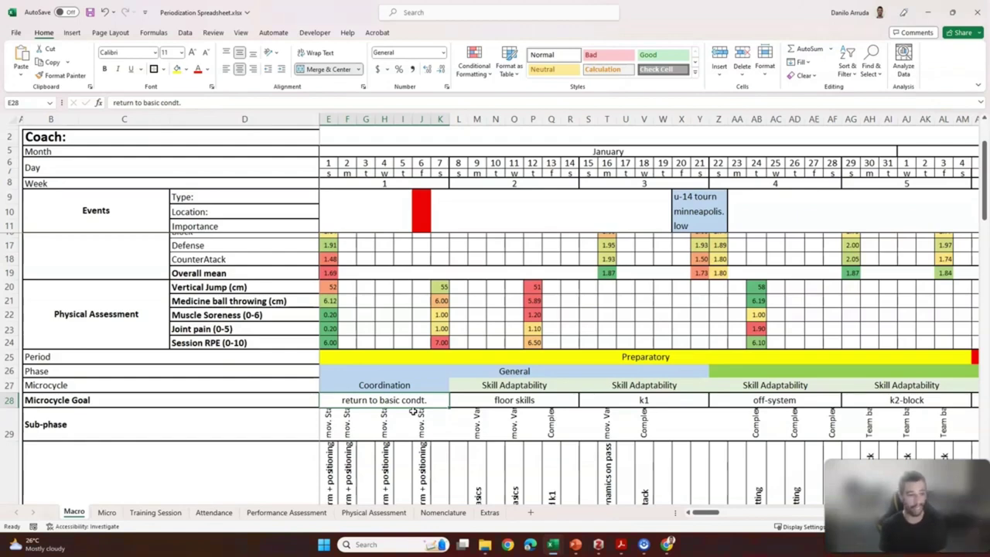
# - Look at the Sub-phase row, and review the list of sub-phases and the references in the Nomenclature sheet
pyautogui.scroll(2, 464, 387)
pyautogui.scroll(-5, 534, 352)
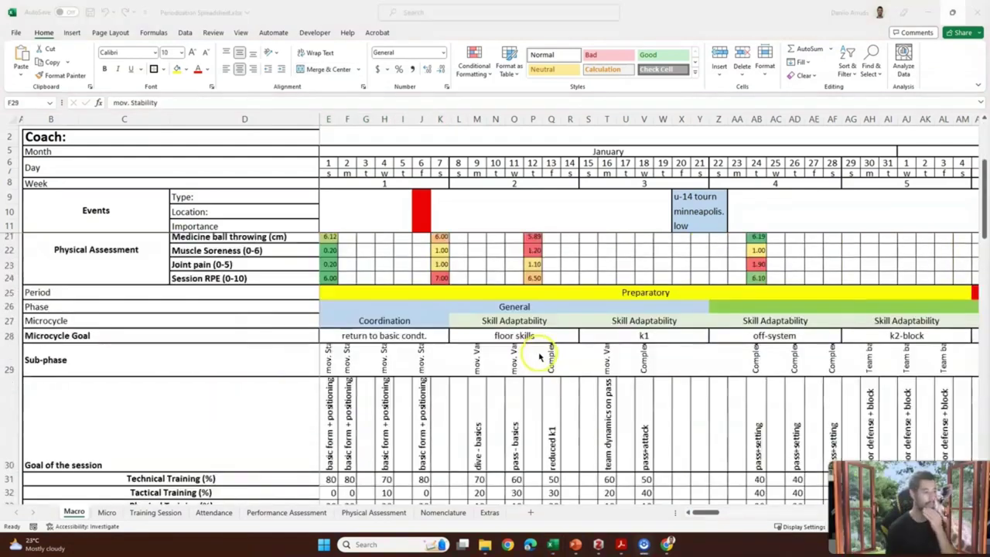
pyautogui.click(259, 299)
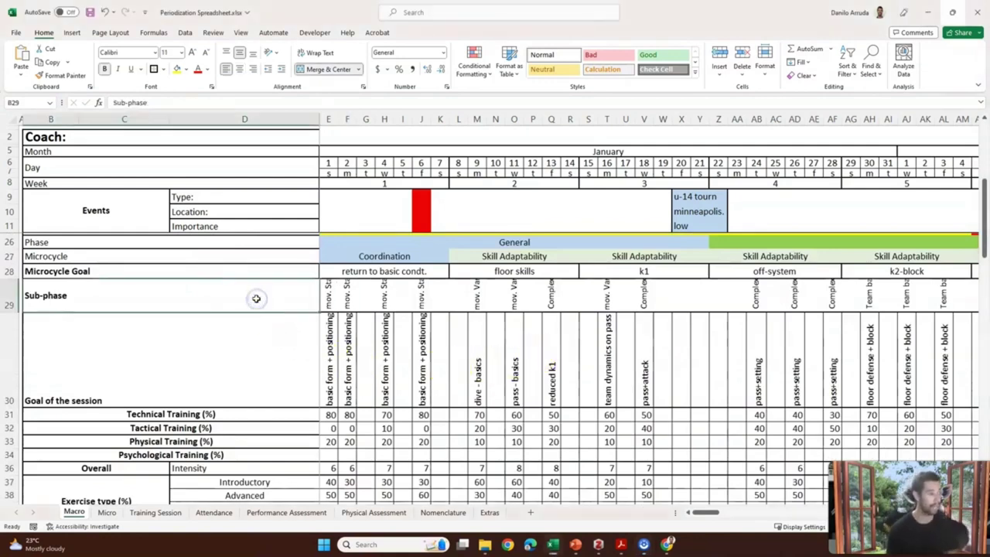
pyautogui.click(284, 305)
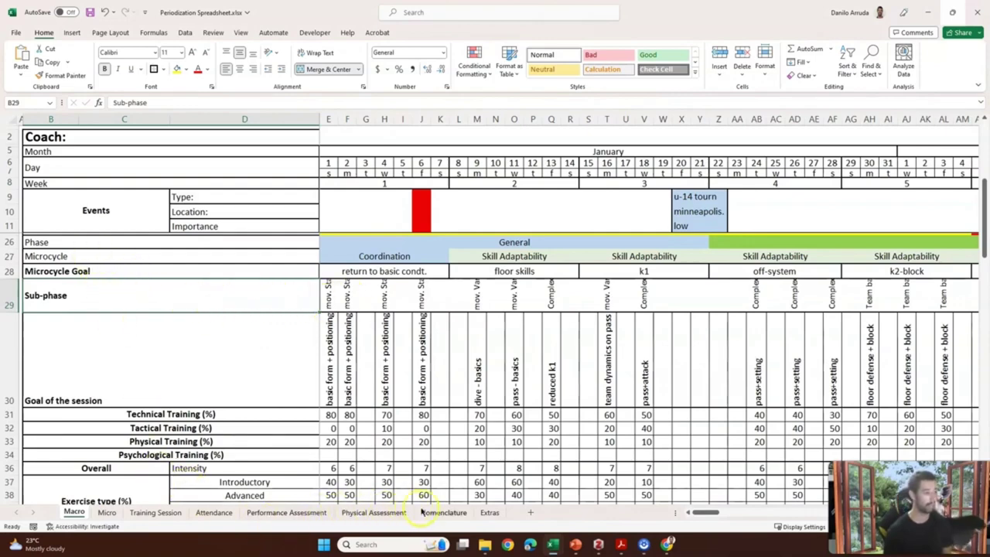
pyautogui.click(438, 512)
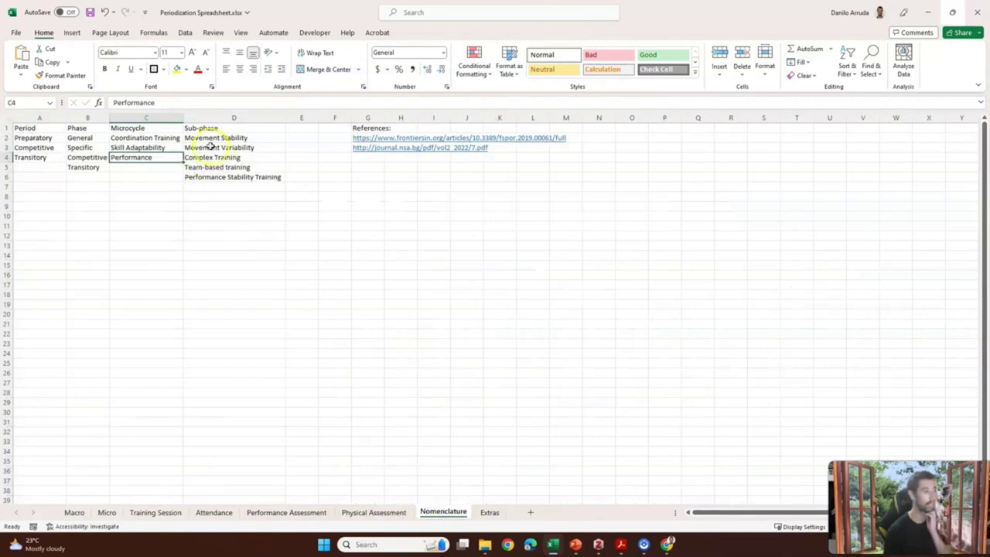
pyautogui.moveTo(204, 137); pyautogui.dragTo(229, 171)
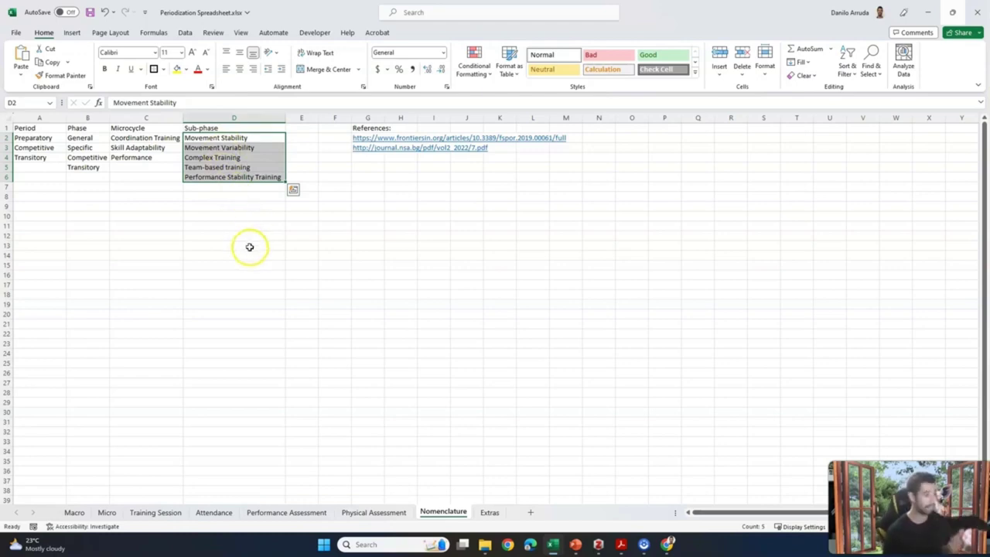
pyautogui.click(331, 138)
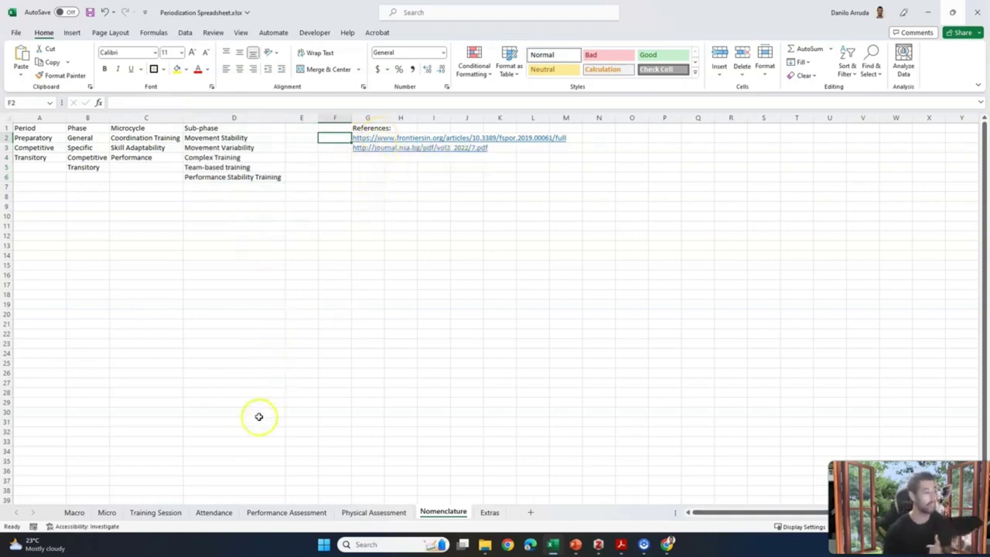
# - Return to the Macro sheet and check the sub-phase entries for January 1 and 2
pyautogui.click(75, 513)
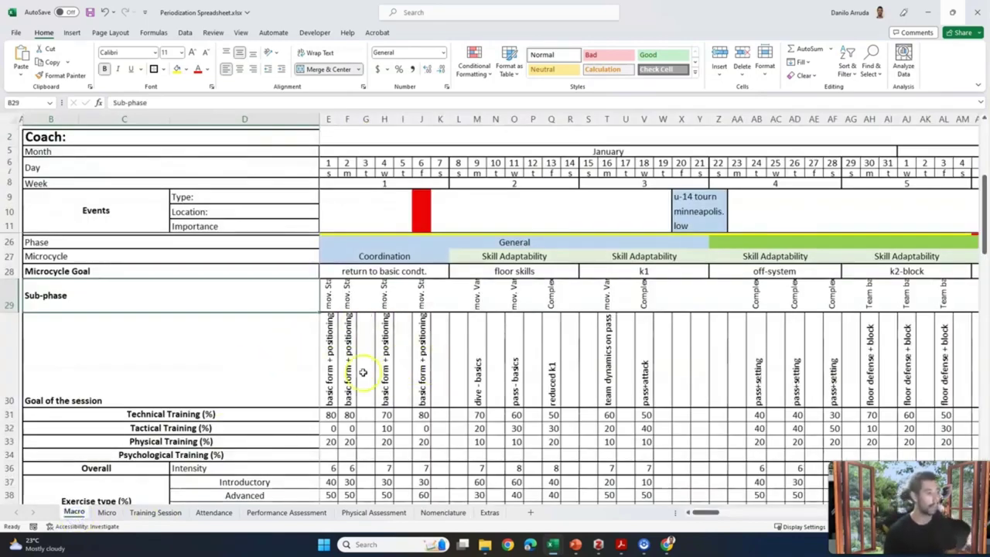
pyautogui.click(327, 297)
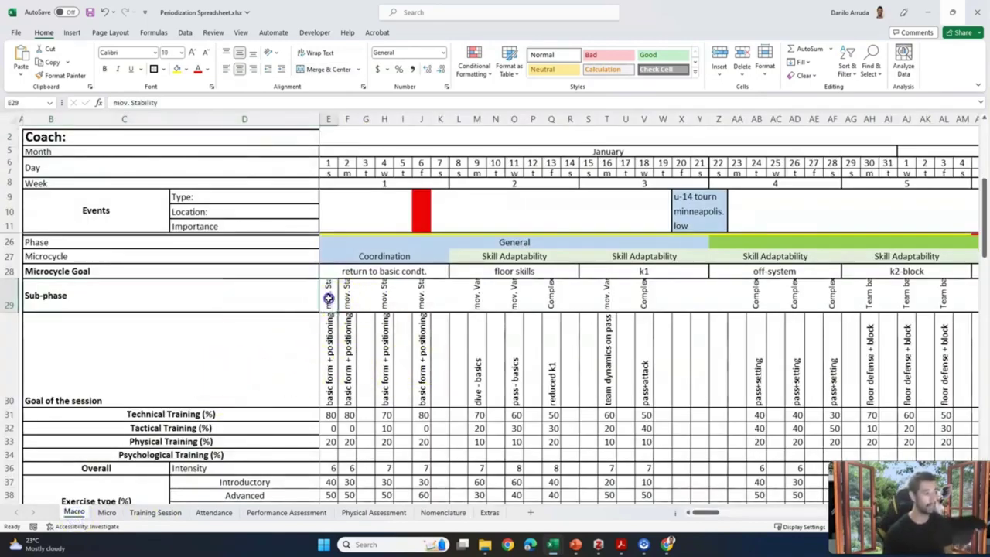
pyautogui.click(347, 297)
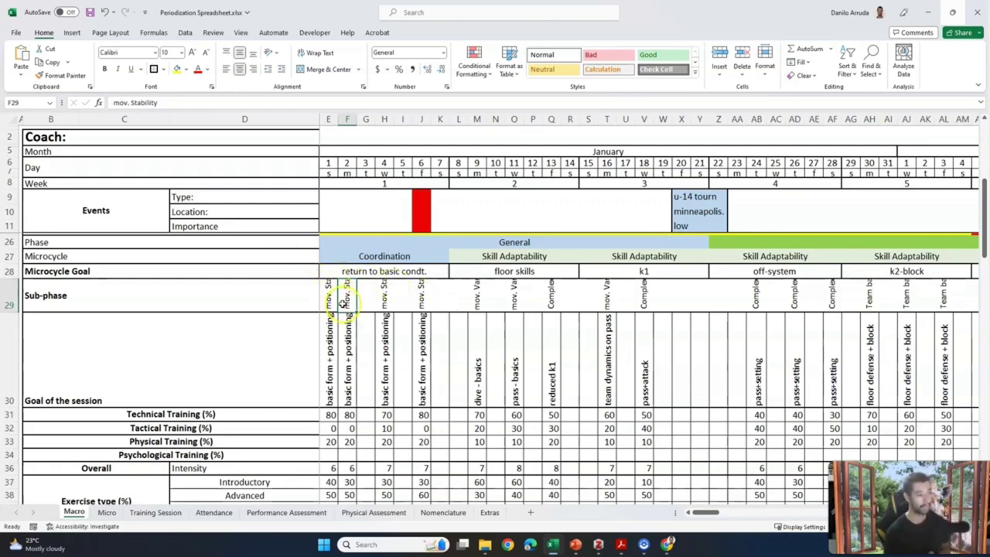
# - Examine the Goal of the session row, starting with the January 1 session
pyautogui.click(256, 371)
pyautogui.click(328, 378)
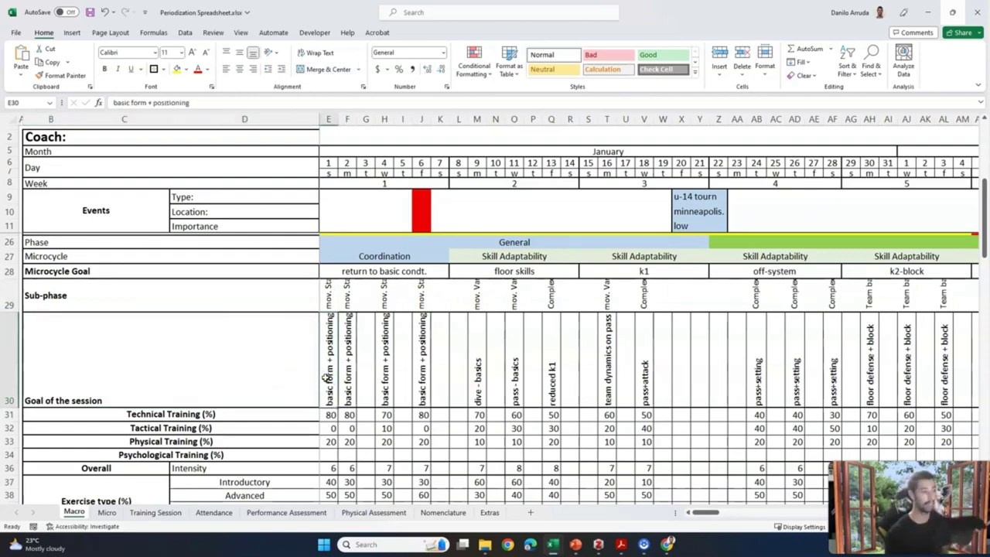
pyautogui.click(328, 375)
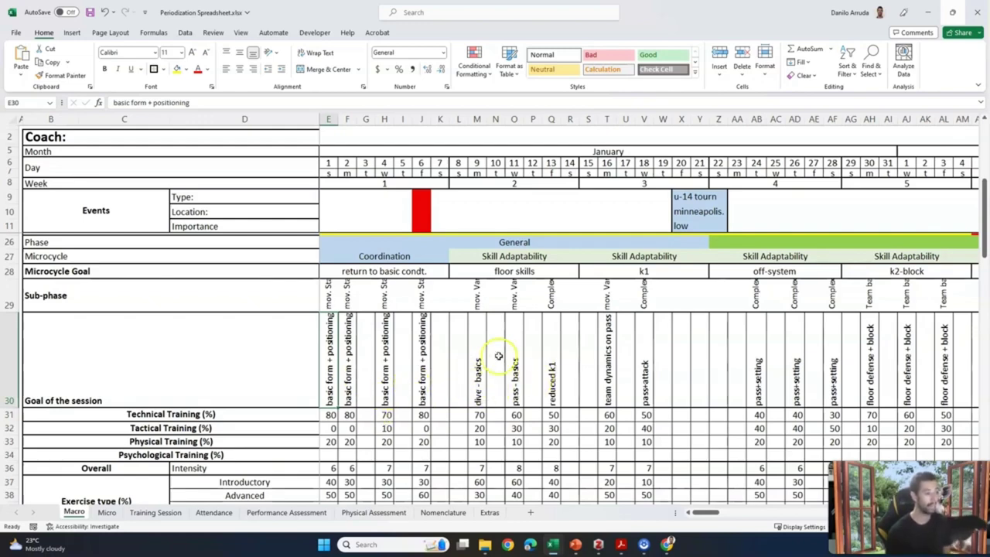
# - Compare the week 8 microcycle goal in February with the goals of that week's three sessions
pyautogui.hscroll(10, 524, 349)
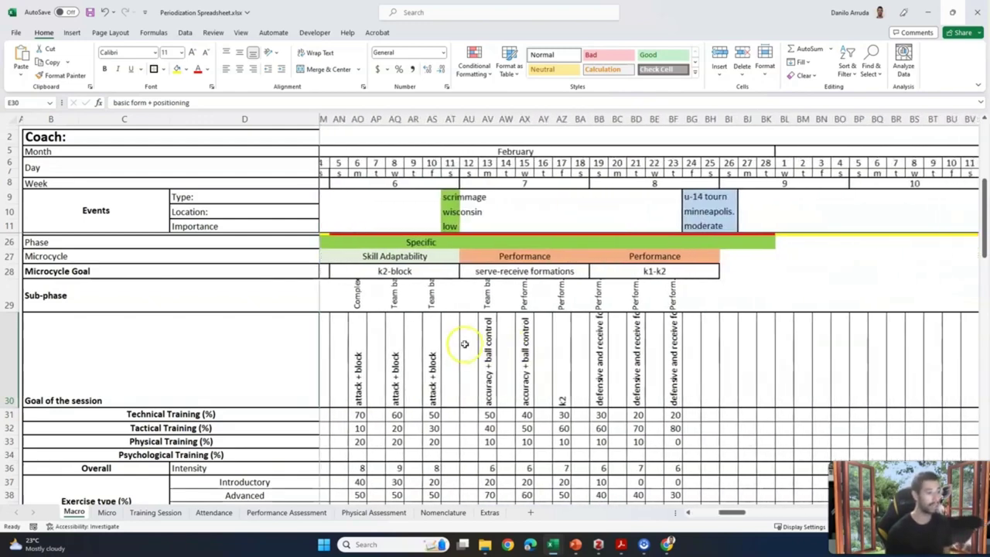
pyautogui.scroll(3, 524, 224)
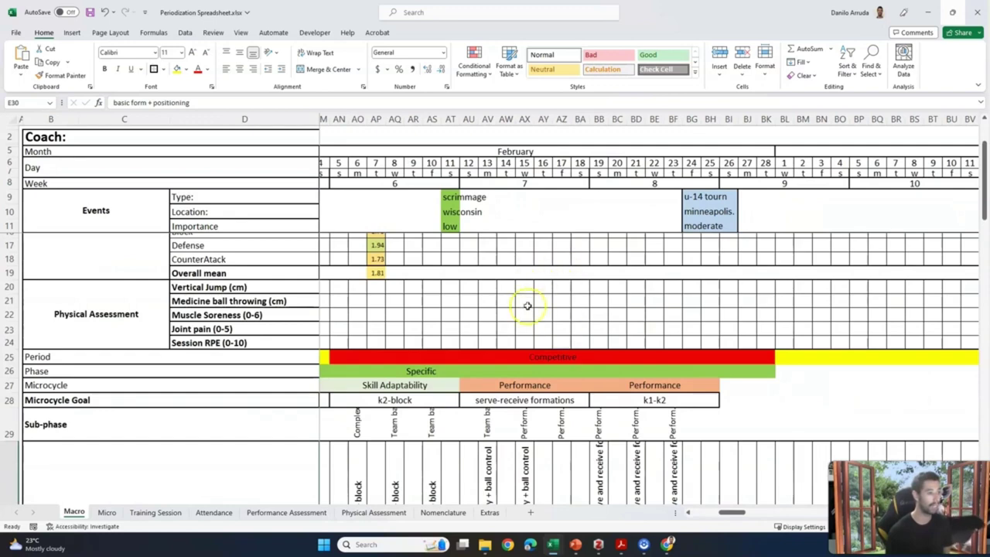
pyautogui.scroll(-2, 542, 352)
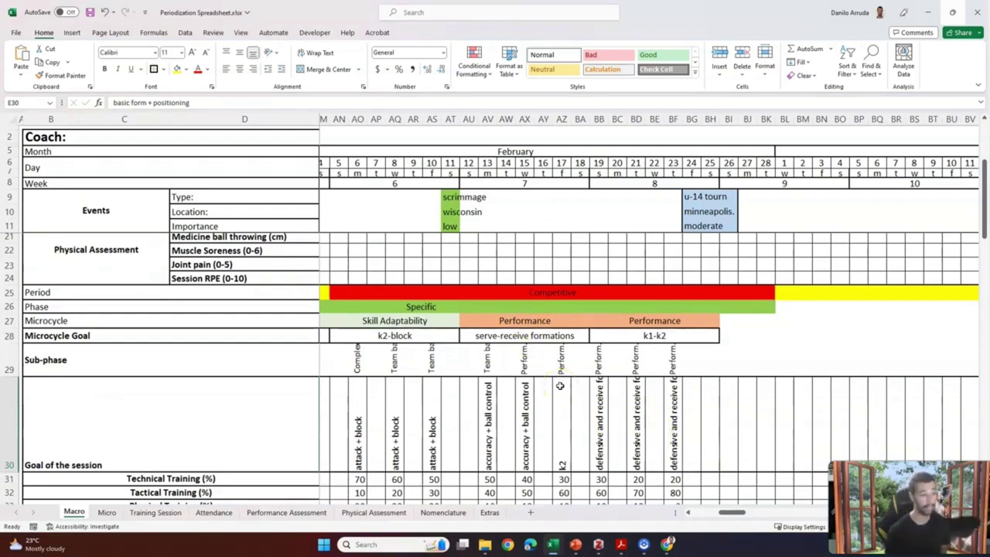
pyautogui.click(641, 335)
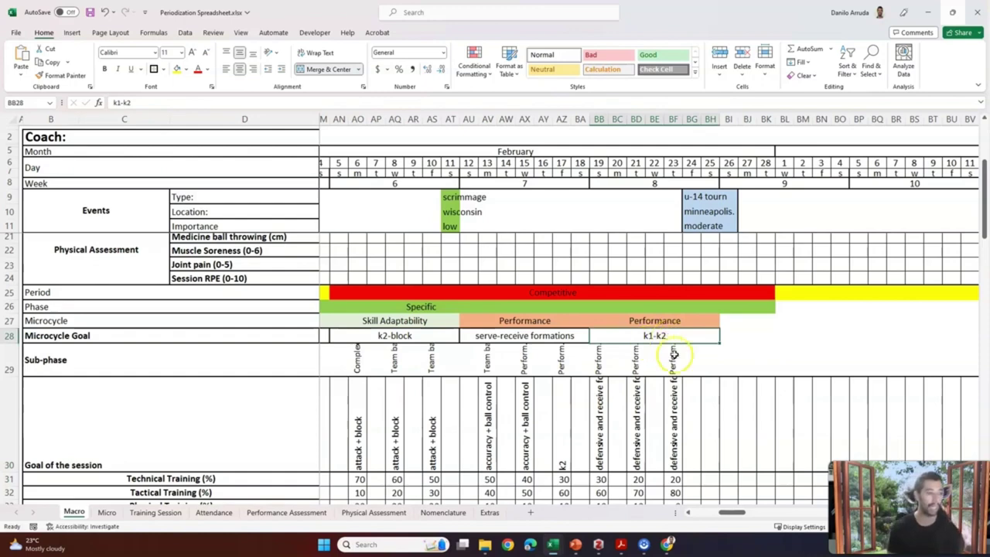
pyautogui.click(599, 435)
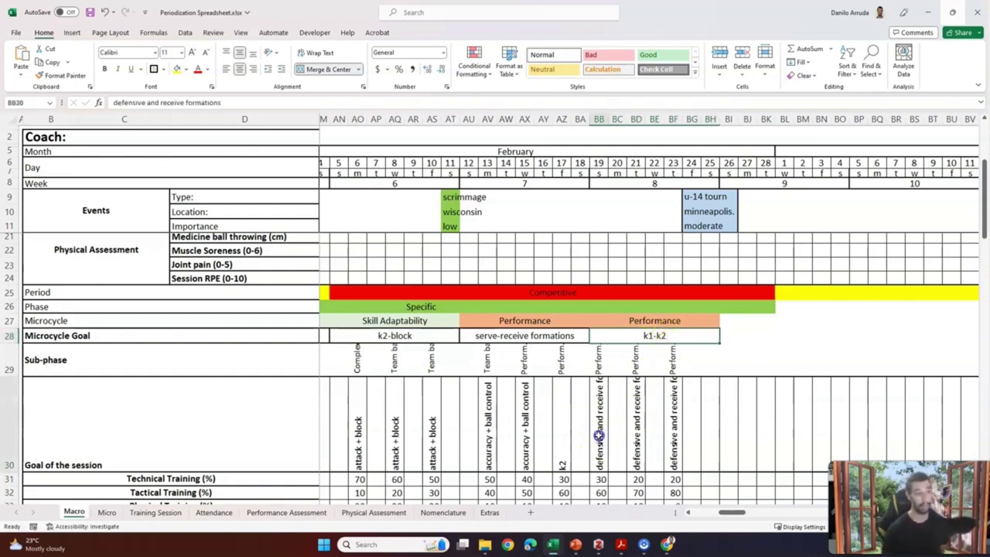
pyautogui.click(635, 430)
pyautogui.click(673, 426)
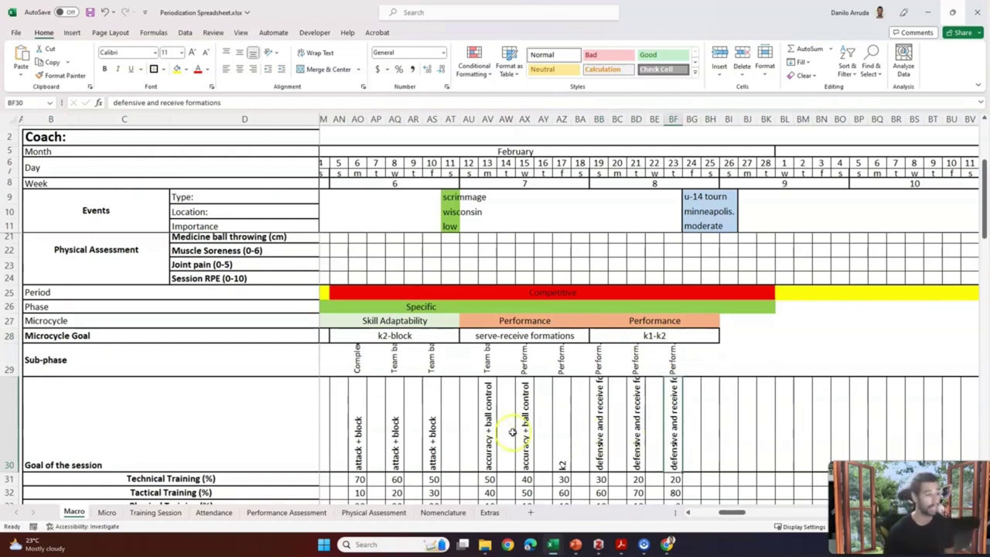
# - Go back to January and examine the Technical, Tactical and Physical Training percentage rows below the session goals
pyautogui.hscroll(-10, 519, 433)
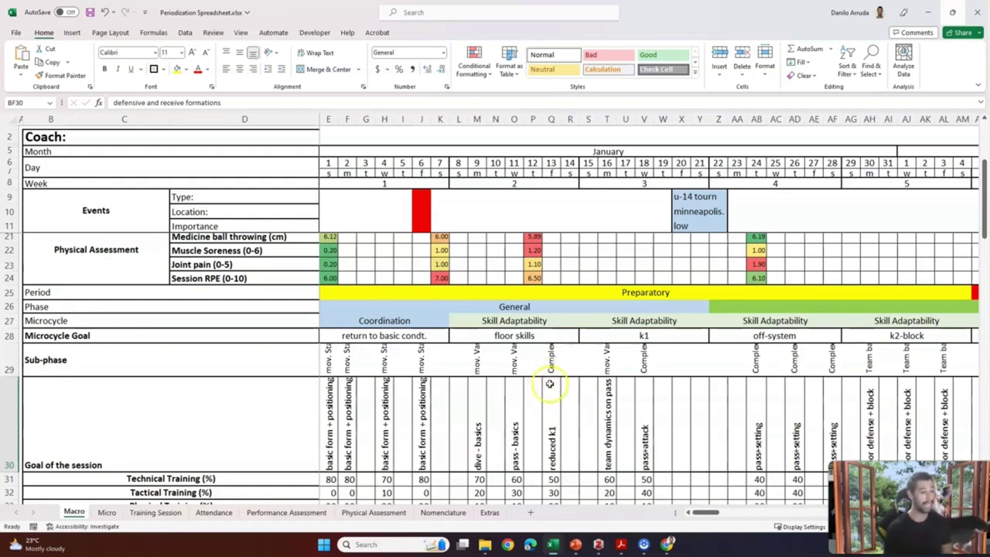
pyautogui.scroll(-2, 549, 384)
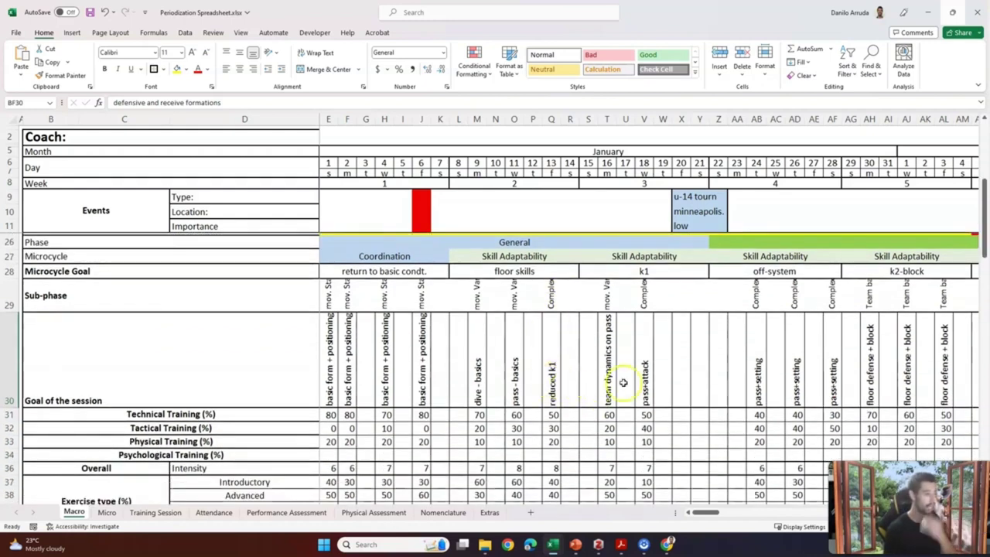
pyautogui.click(234, 415)
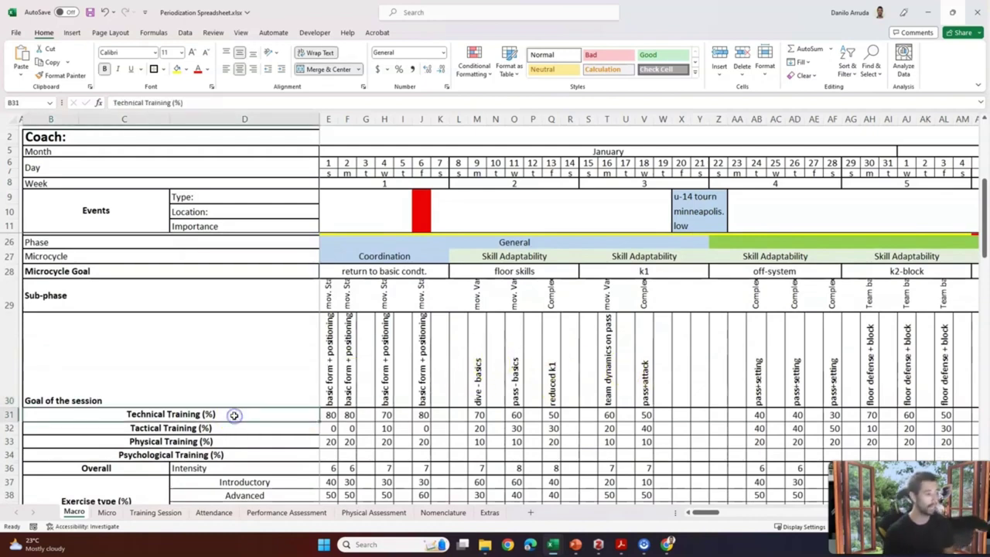
pyautogui.scroll(-1, 260, 418)
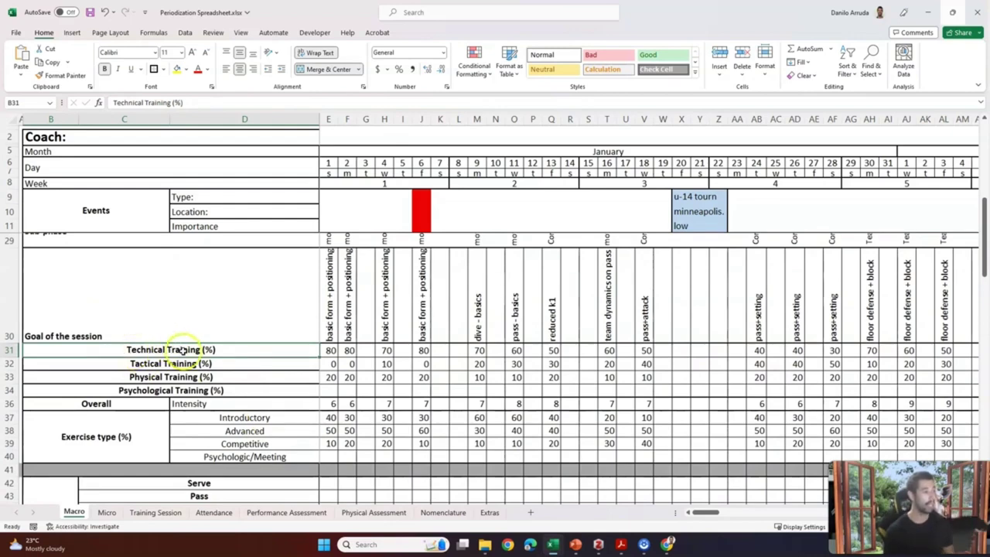
pyautogui.click(227, 367)
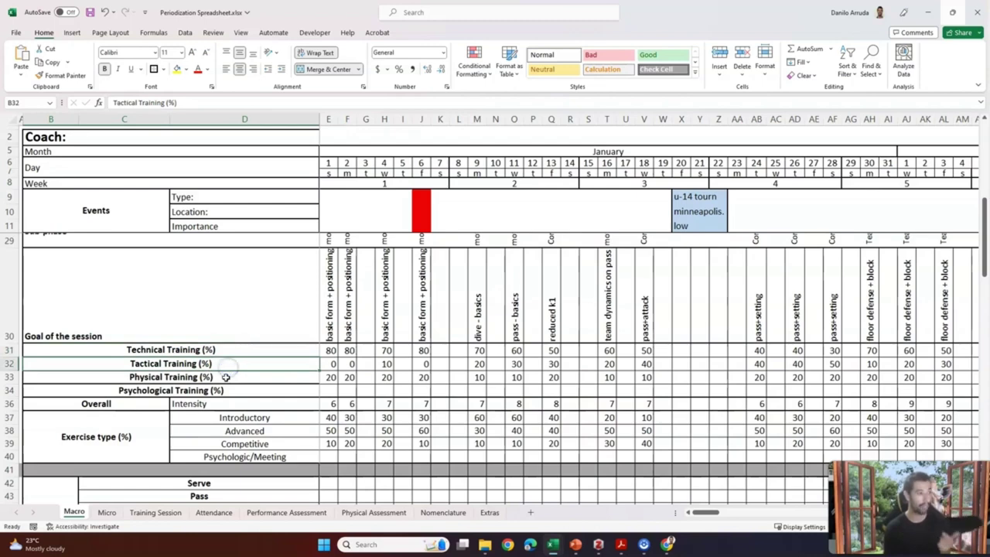
pyautogui.click(225, 377)
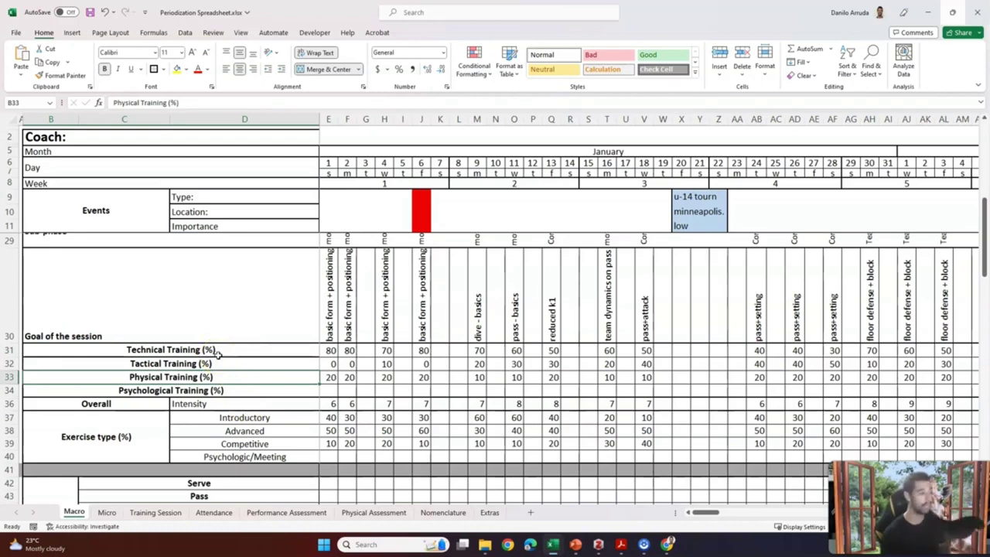
pyautogui.click(217, 350)
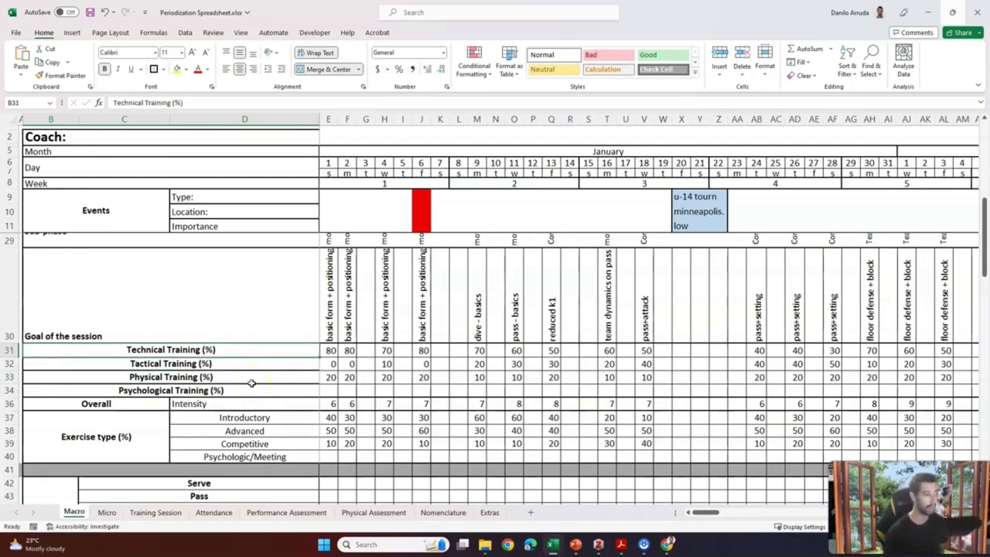
pyautogui.click(244, 369)
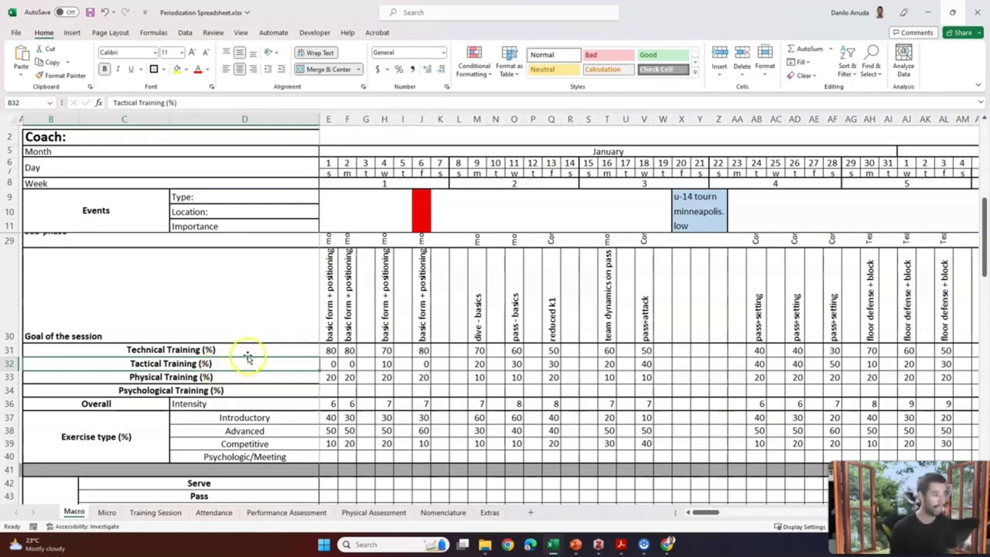
pyautogui.click(247, 352)
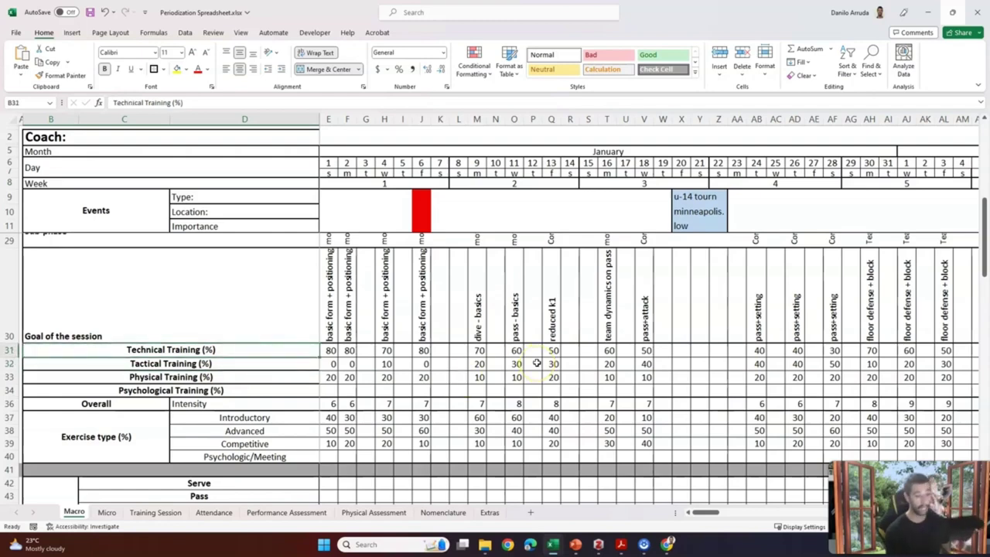
# - Review the week 8 technical, tactical and physical training percentages in February, and look at the Overall intensity row
pyautogui.hscroll(7, 588, 325)
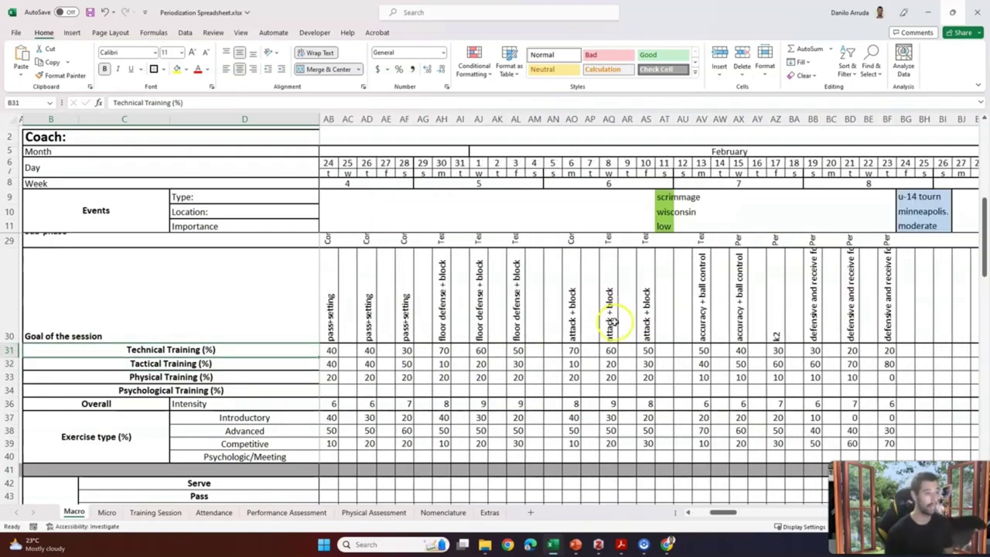
pyautogui.hscroll(4, 635, 328)
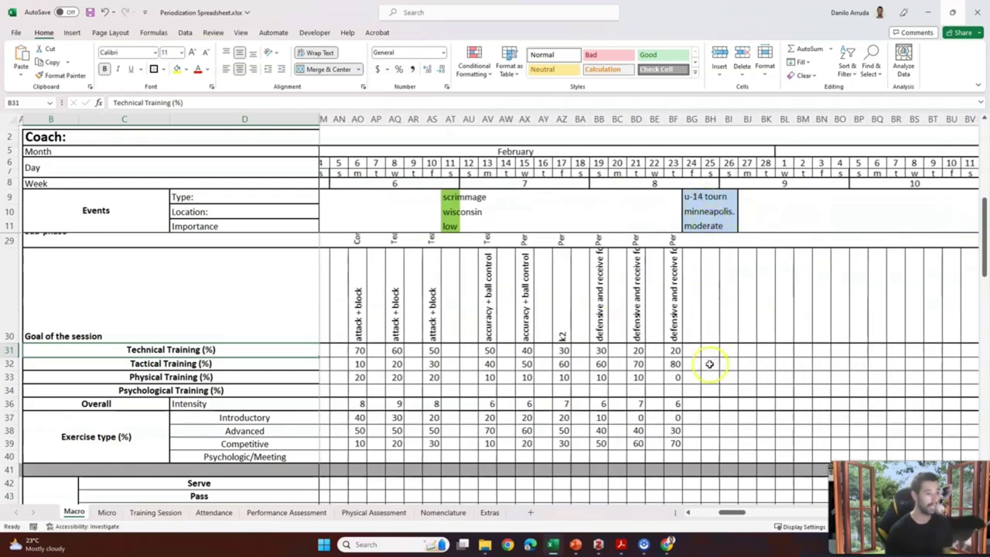
pyautogui.moveTo(675, 350)
pyautogui.mouseDown()
pyautogui.moveTo(674, 362)
pyautogui.moveTo(639, 377)
pyautogui.moveTo(601, 378)
pyautogui.mouseUp()
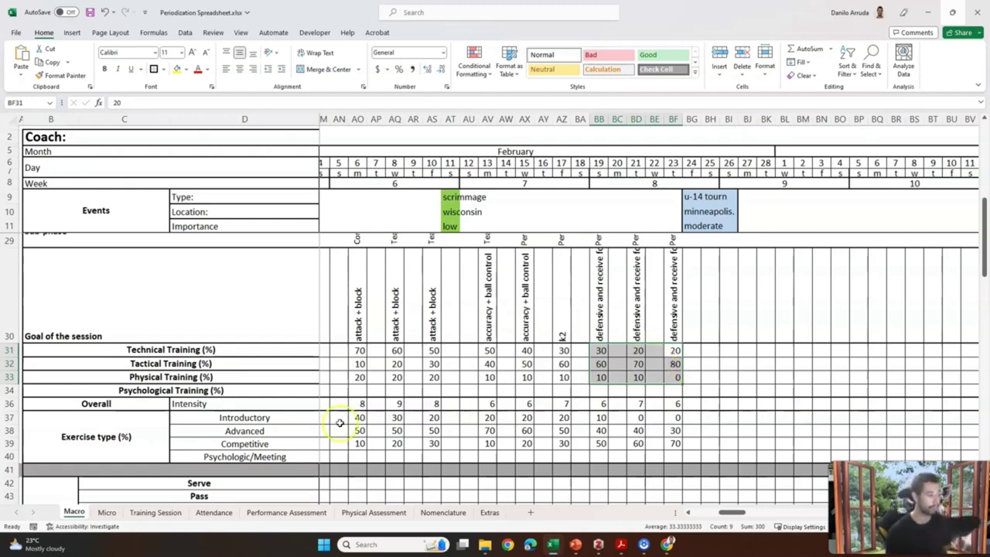
pyautogui.click(109, 404)
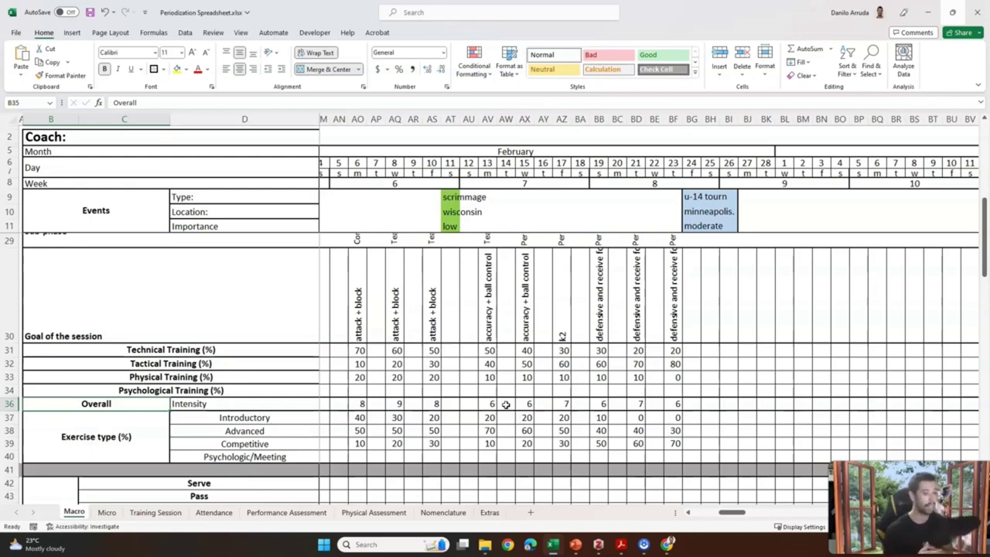
# - Compare the Overall intensity ratings of the January sessions with those of the early February sessions in weeks 5 and 6
pyautogui.click(360, 405)
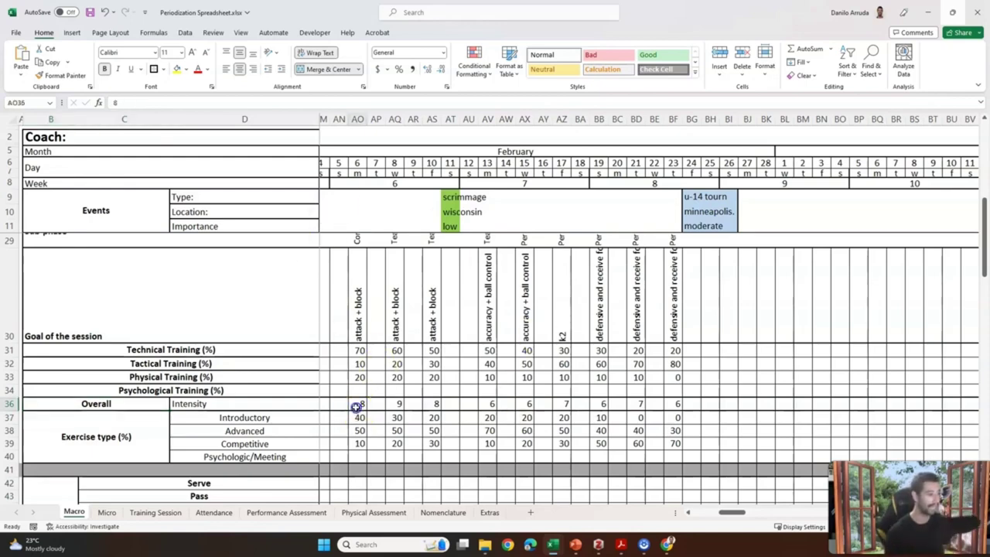
pyautogui.hscroll(-10, 372, 401)
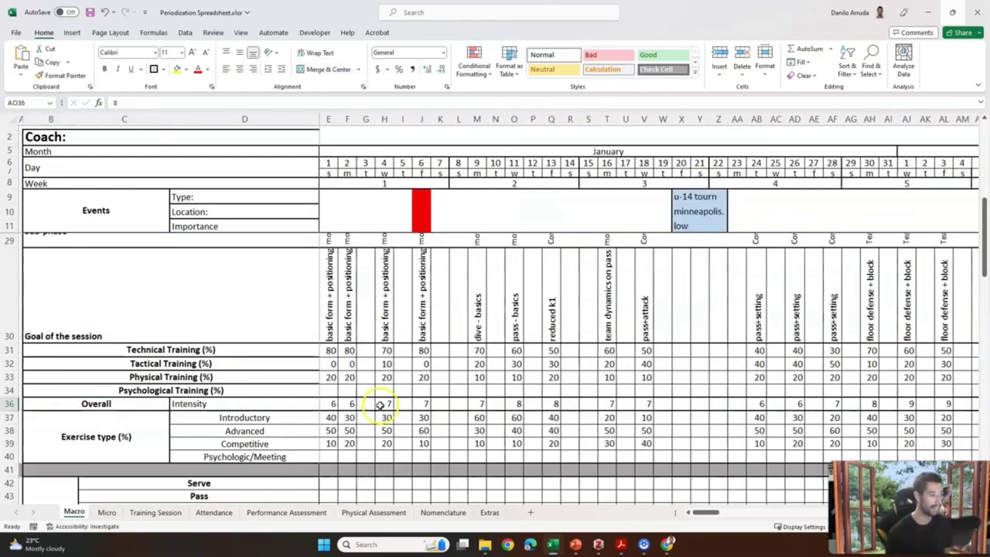
pyautogui.click(338, 404)
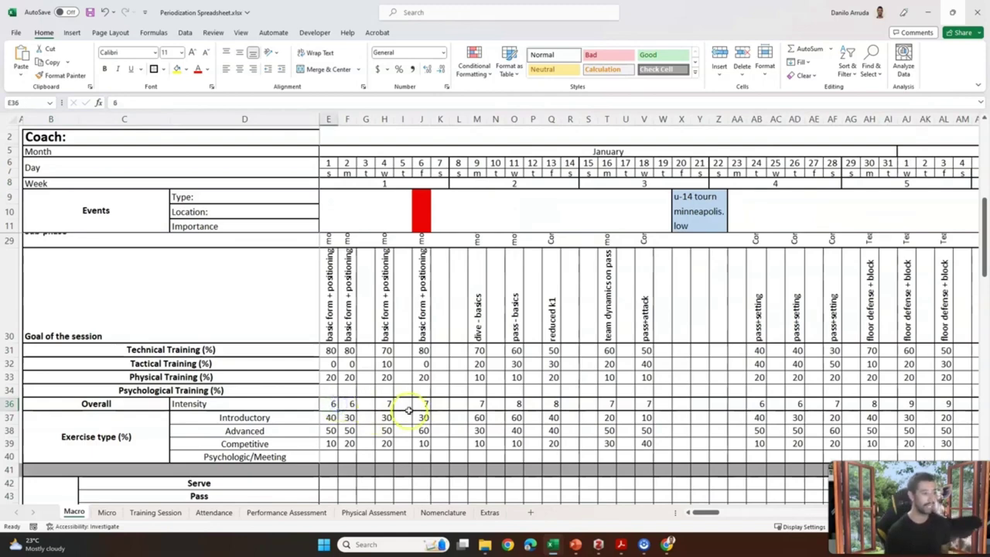
pyautogui.click(427, 404)
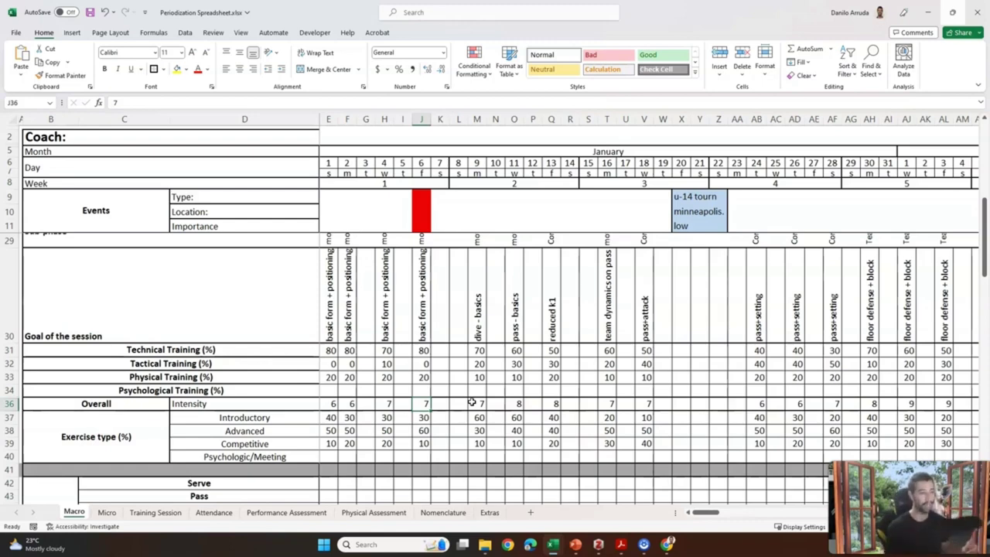
pyautogui.click(332, 404)
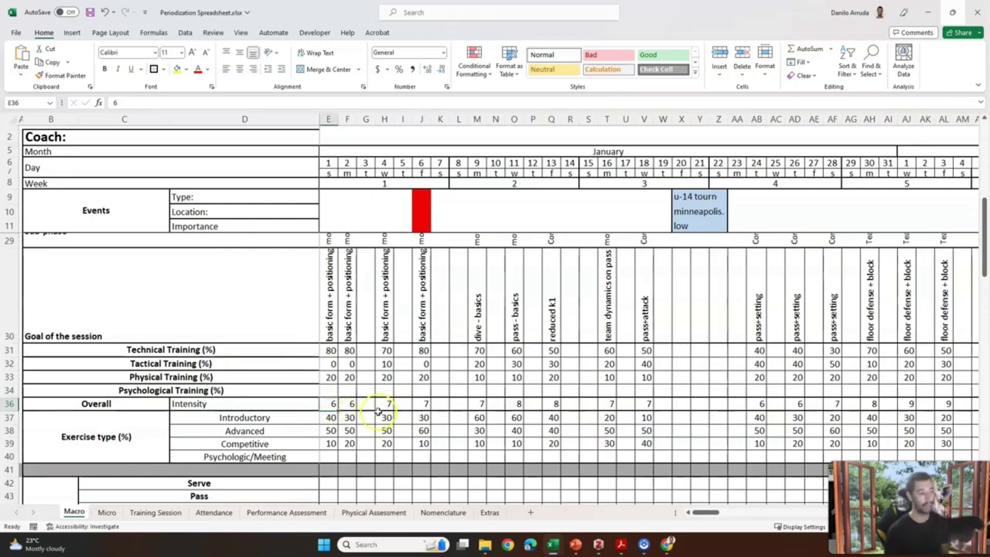
pyautogui.click(609, 403)
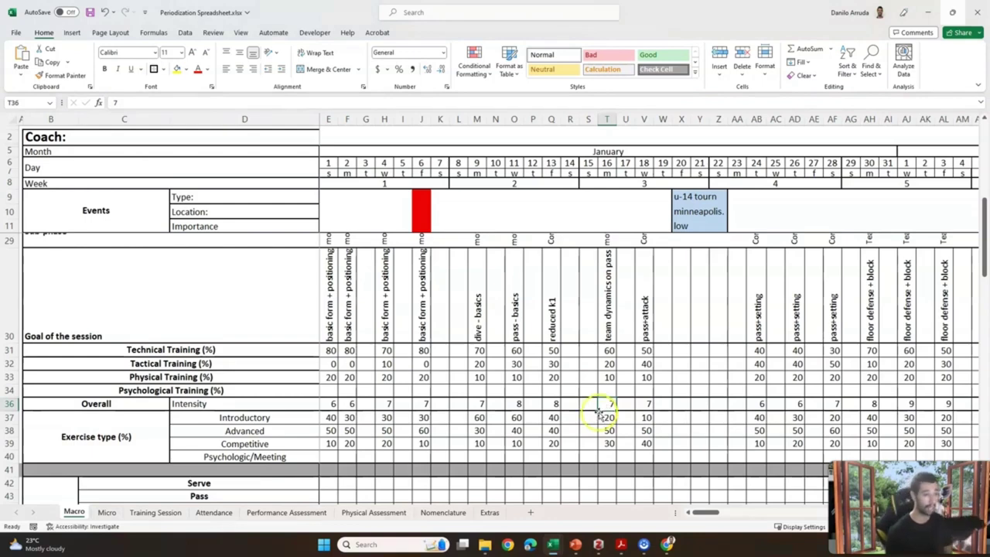
pyautogui.hscroll(8, 647, 396)
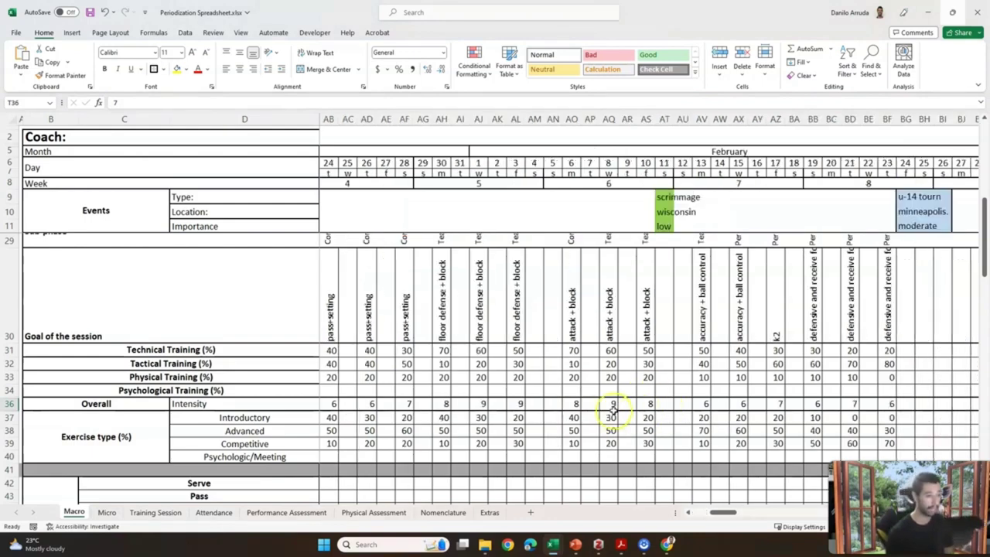
pyautogui.click(481, 404)
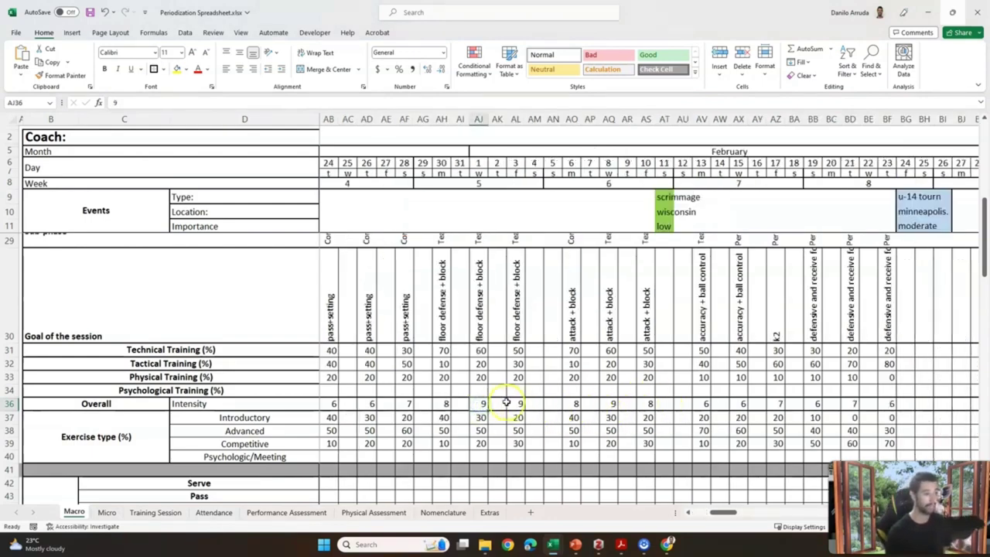
pyautogui.click(519, 404)
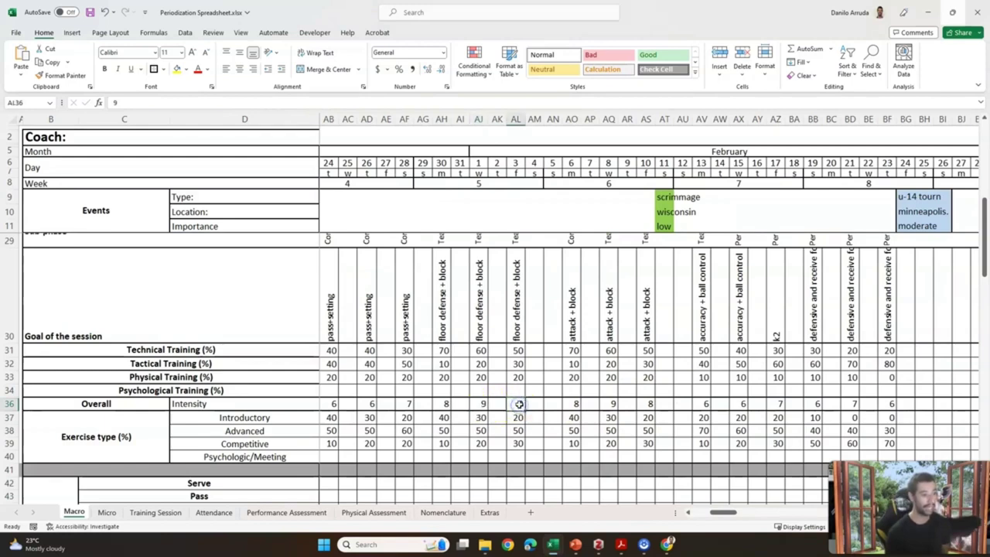
pyautogui.click(575, 402)
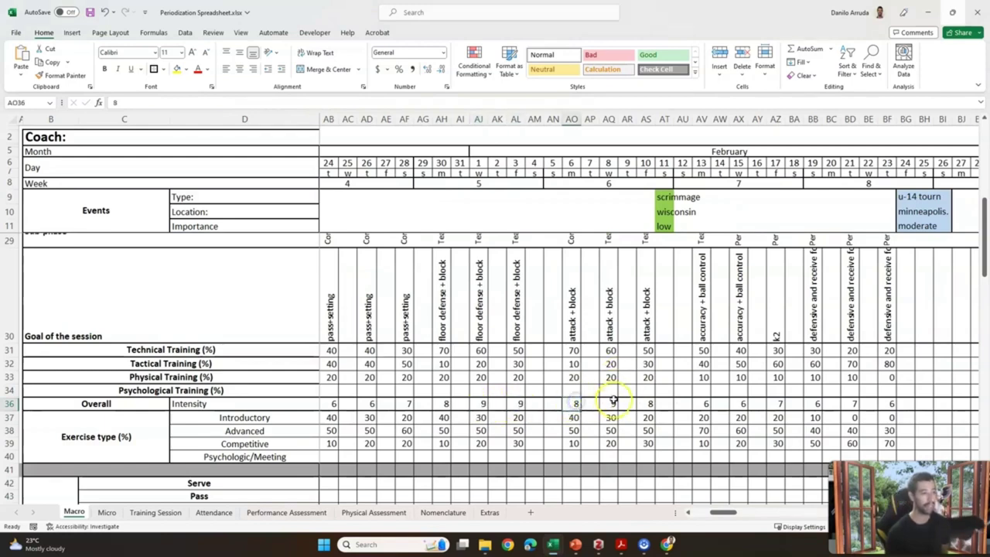
pyautogui.click(649, 403)
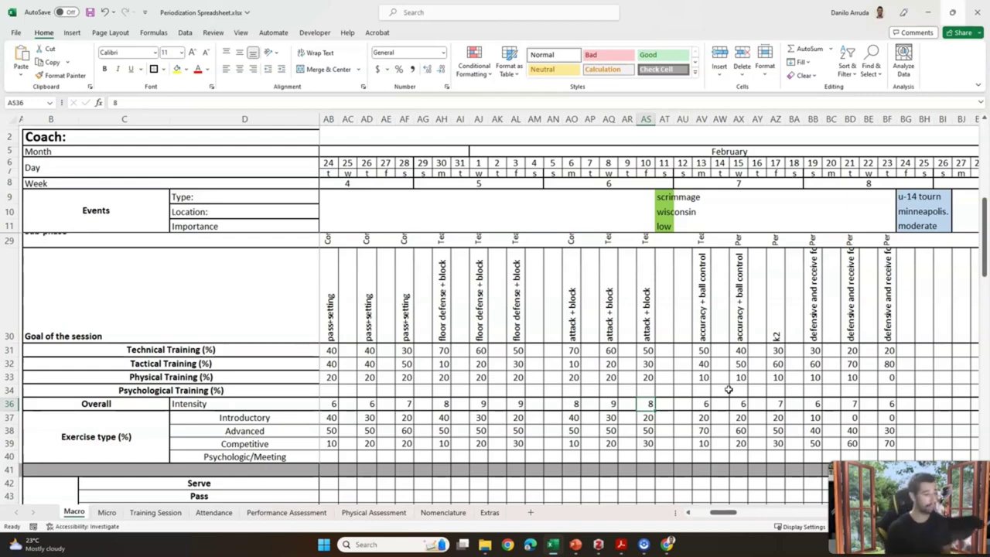
# - Go back to January and examine the Exercise type (%) rows: Introductory, Advanced, Competitive and Psychologic/Meeting
pyautogui.hscroll(-8, 408, 441)
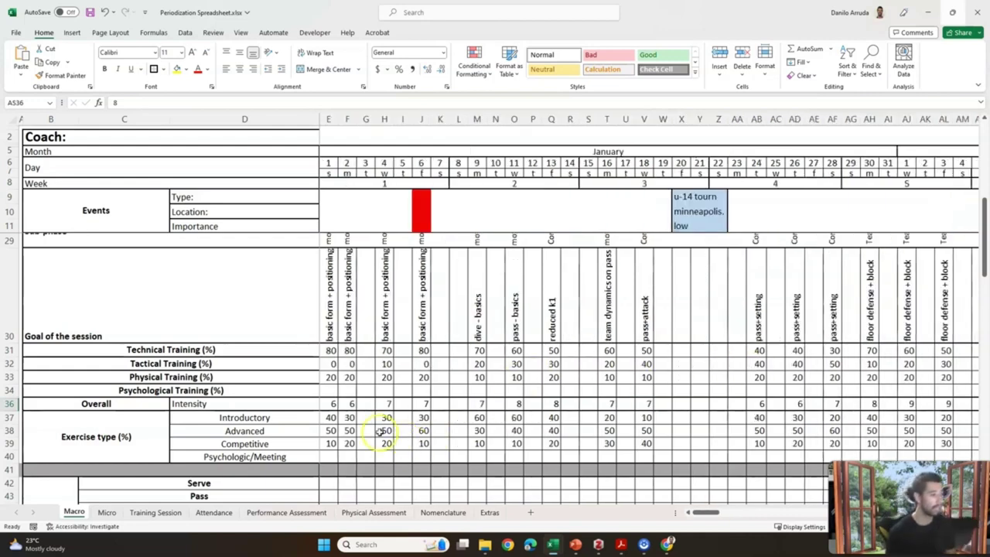
pyautogui.click(164, 436)
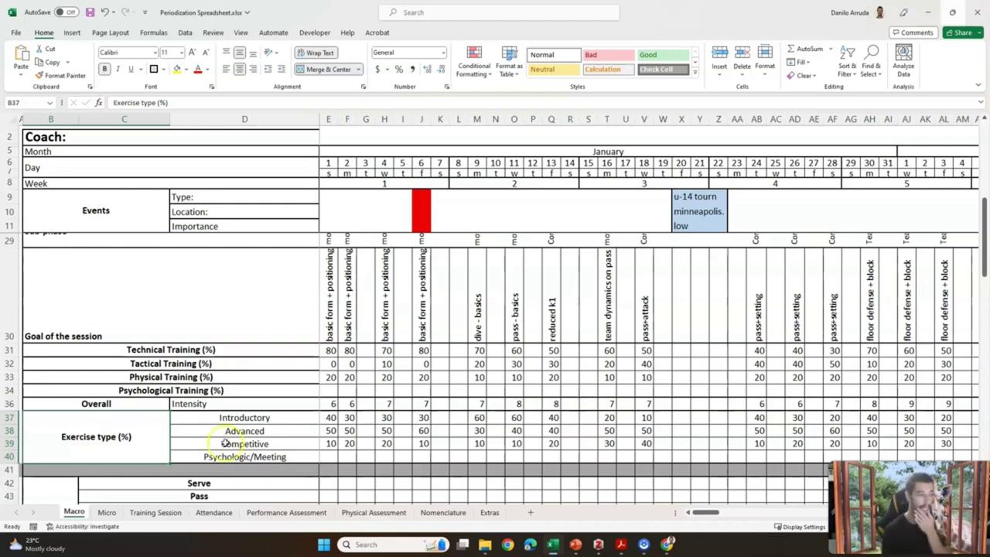
pyautogui.click(265, 431)
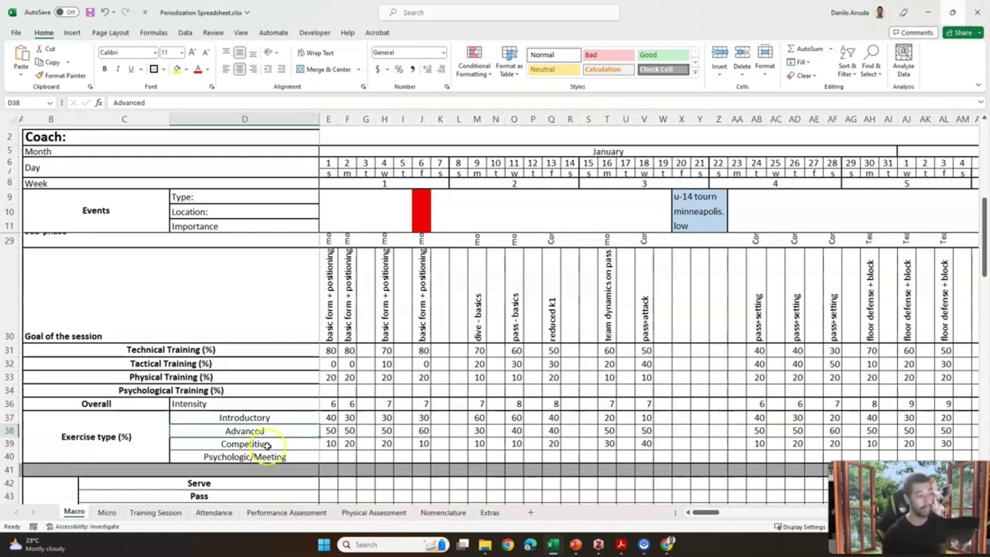
pyautogui.click(261, 444)
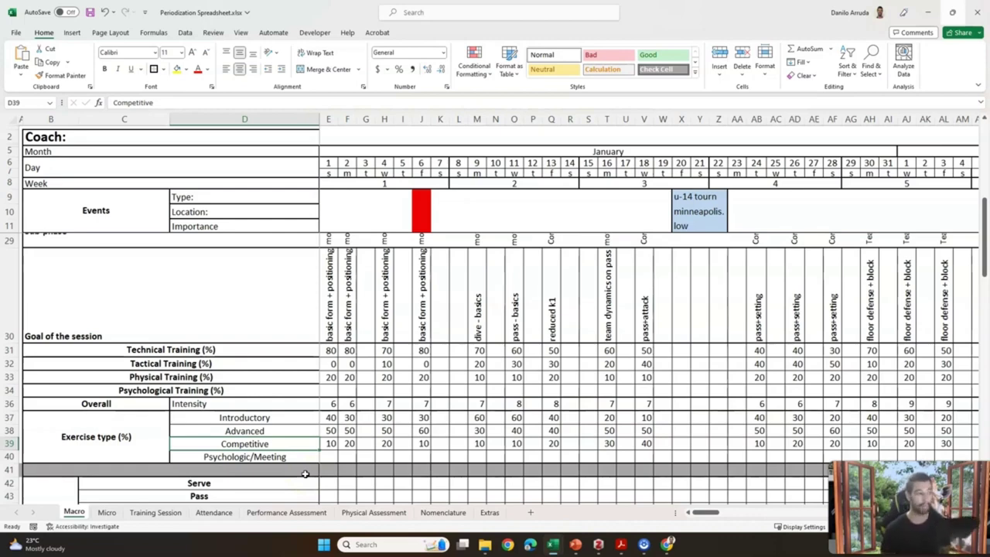
pyautogui.click(265, 418)
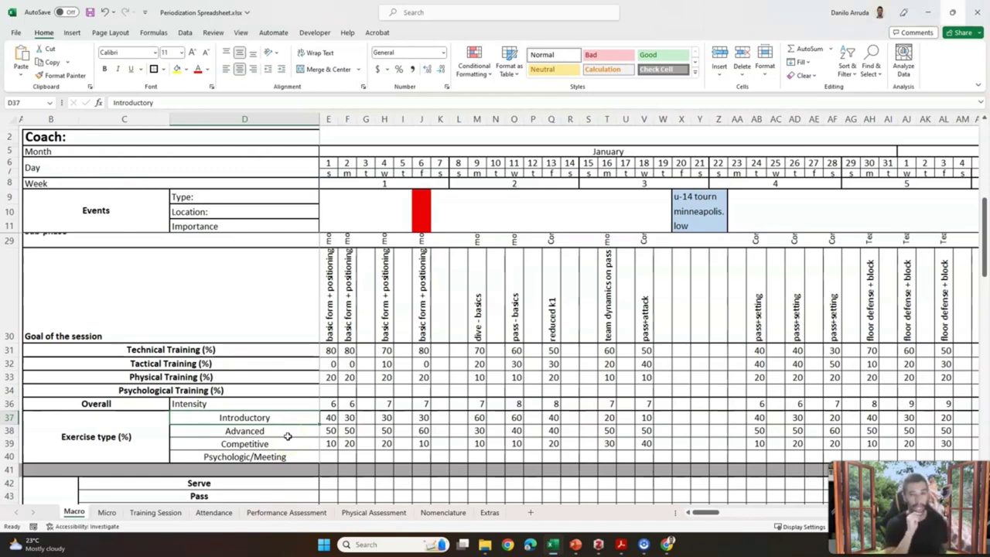
pyautogui.click(287, 432)
pyautogui.click(278, 446)
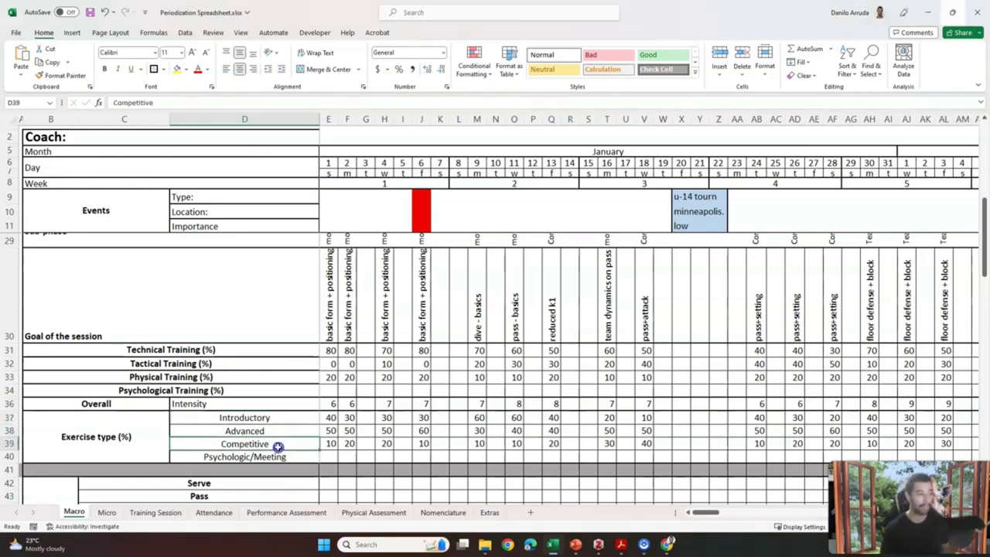
pyautogui.click(268, 457)
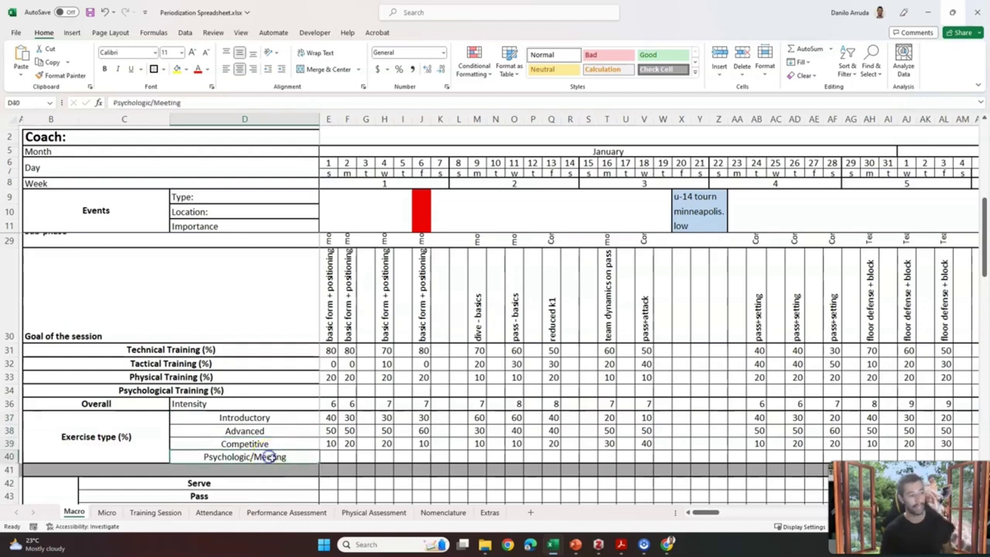
pyautogui.click(304, 456)
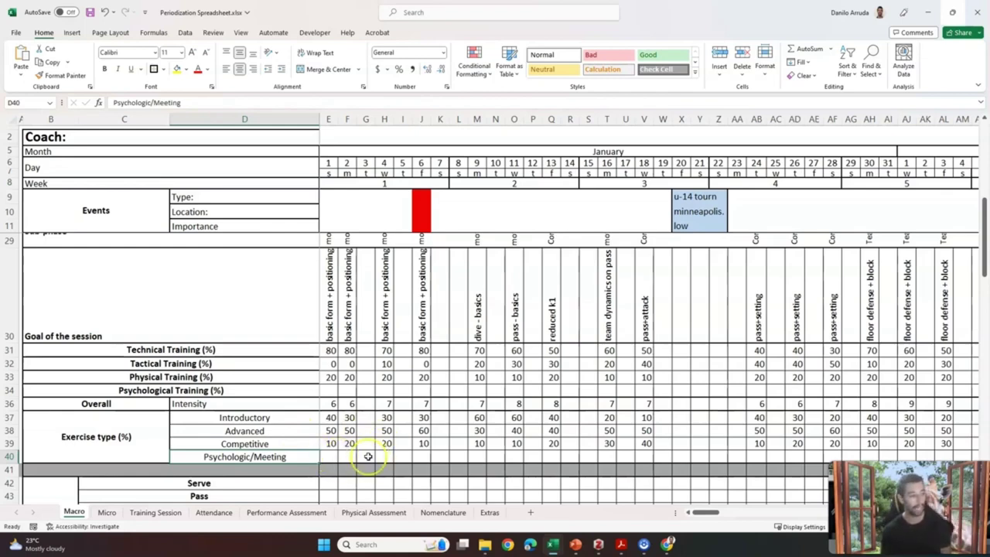
# - In the Skills section for January 1, enter 10 for Serve and 0 for Pass, Setting, Attack, Block, Defense and CounterAttack
pyautogui.scroll(-2, 424, 430)
pyautogui.scroll(-2, 428, 429)
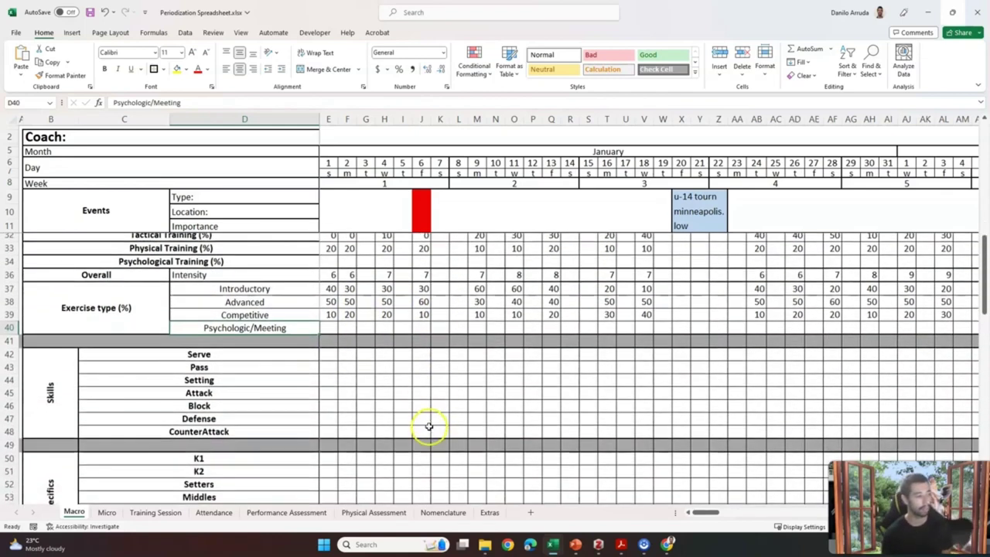
pyautogui.click(66, 384)
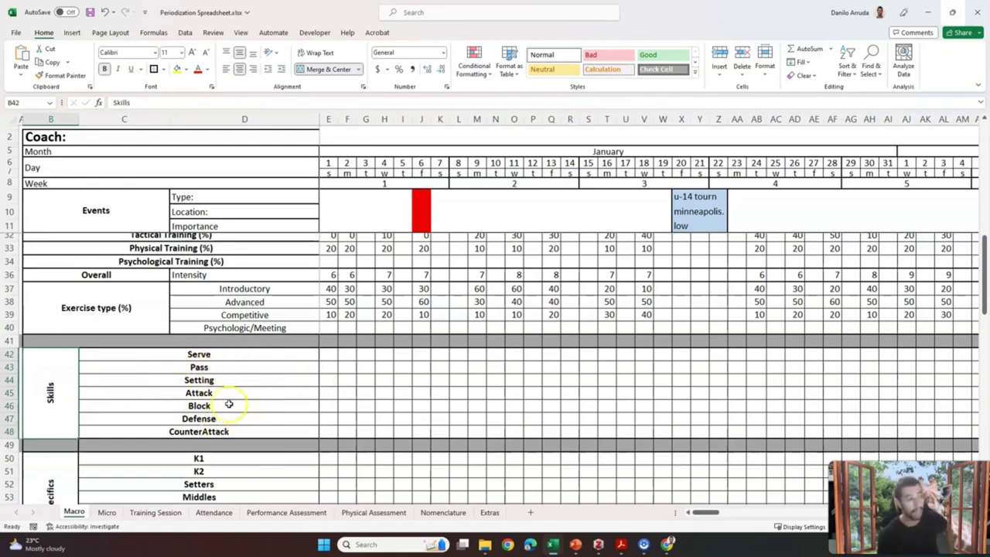
pyautogui.click(328, 356)
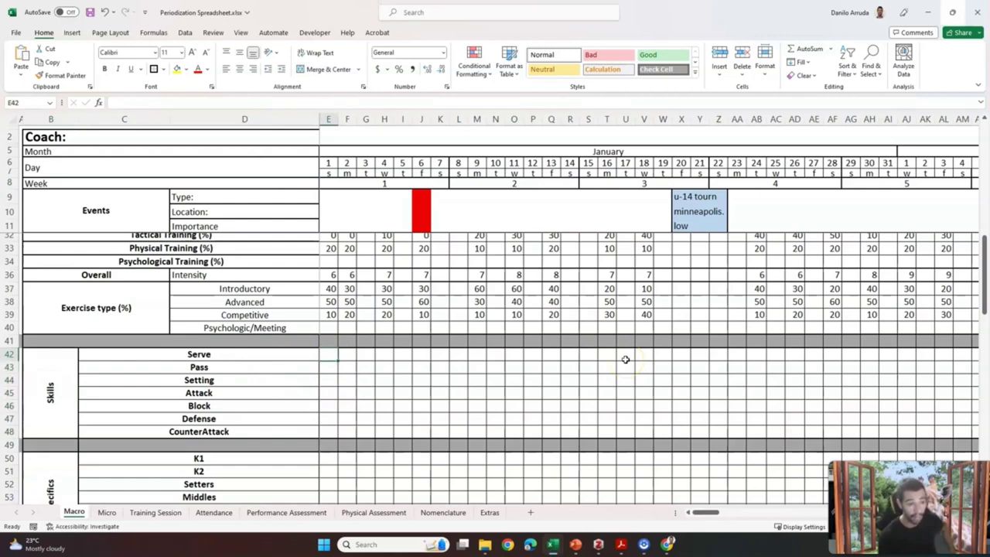
pyautogui.write('10')
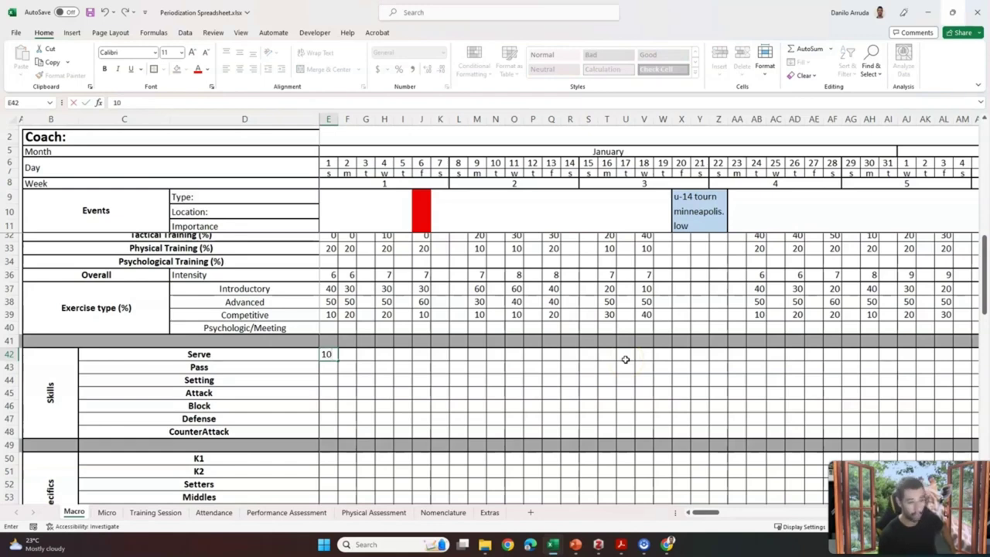
pyautogui.press('Return')
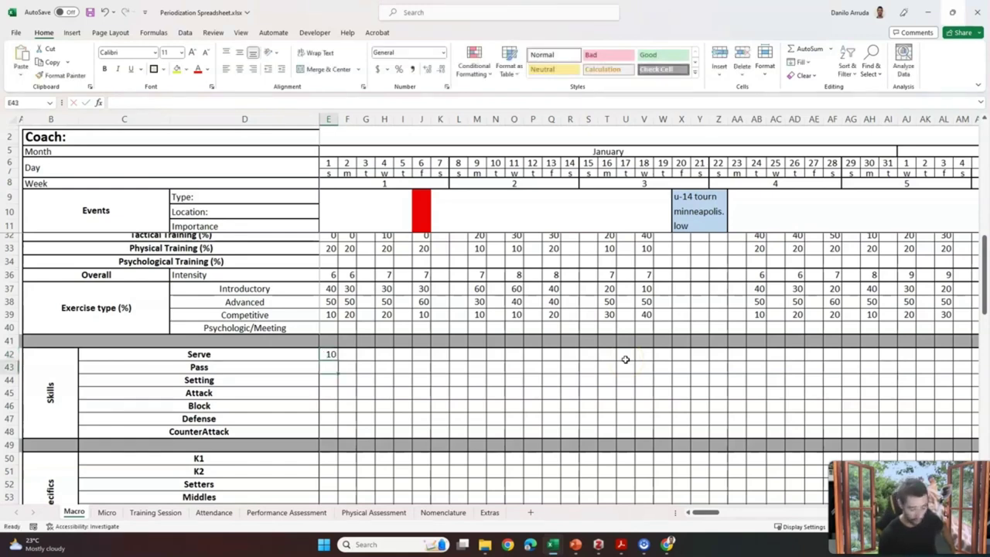
pyautogui.press('0')
pyautogui.press('Return')
pyautogui.press('0')
pyautogui.press('Return')
pyautogui.press('0')
pyautogui.press('Return')
pyautogui.press('0')
pyautogui.press('Return')
pyautogui.press('0')
pyautogui.press('Return')
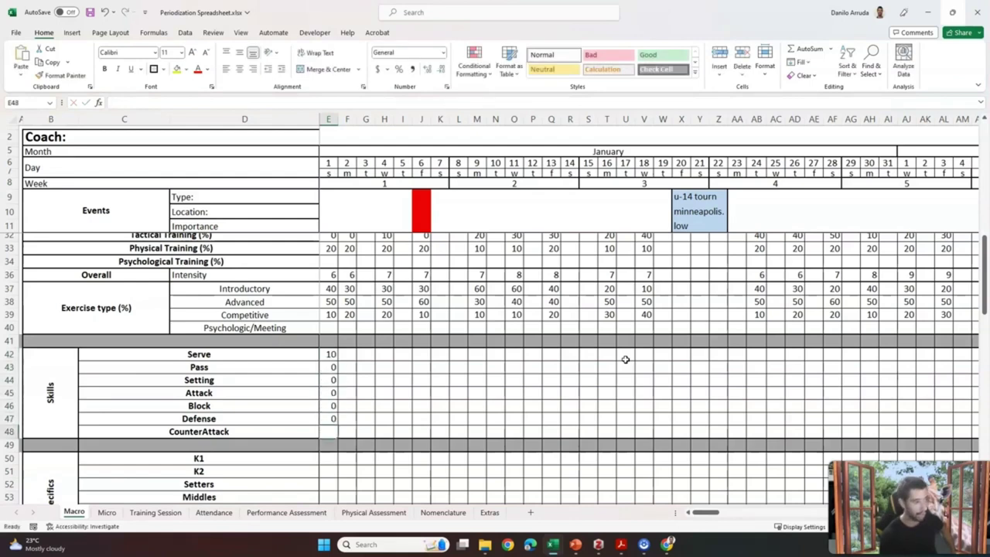
pyautogui.write('0')
pyautogui.press('Up')
pyautogui.press('Up')
pyautogui.press('Up')
pyautogui.press('Up')
pyautogui.press('Up')
pyautogui.press('Up')
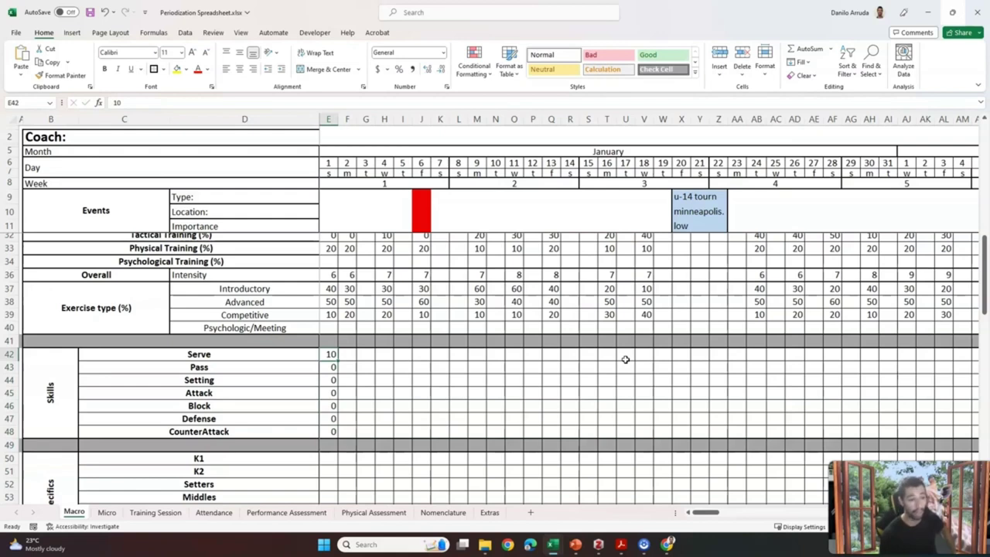
# - Set the January 1 Setting value to 25 and the Defense value to 10 in the Skills section
pyautogui.click(653, 348)
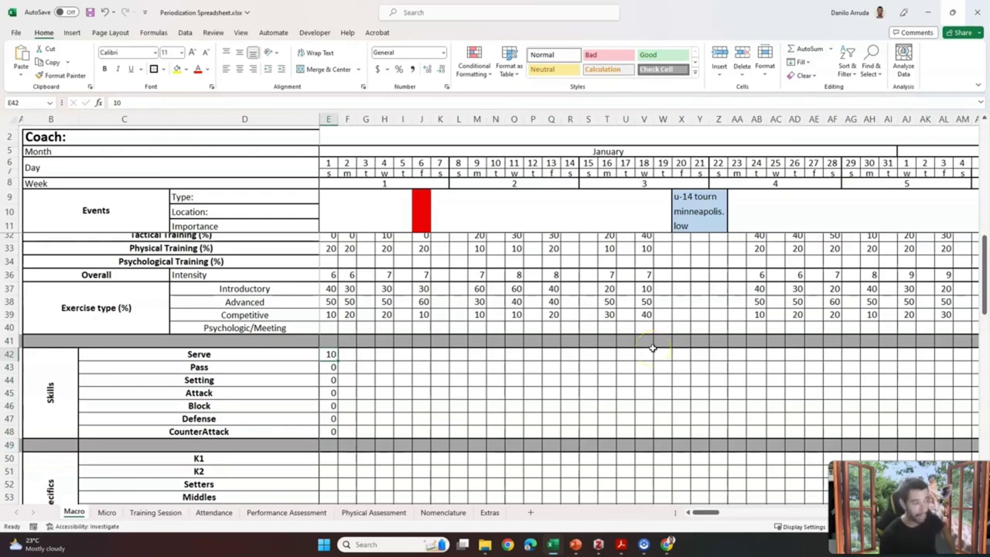
pyautogui.press('Down')
pyautogui.press('Down')
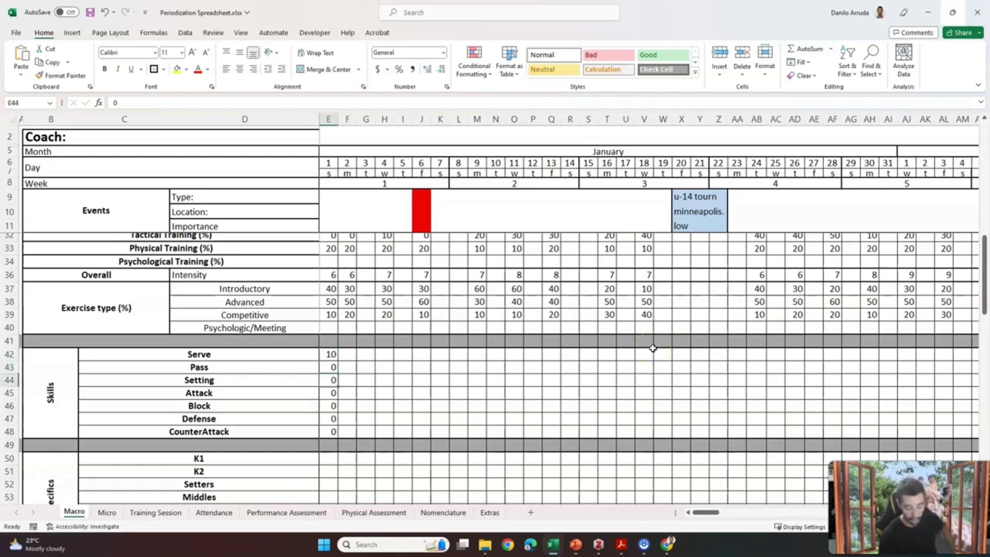
pyautogui.write('25')
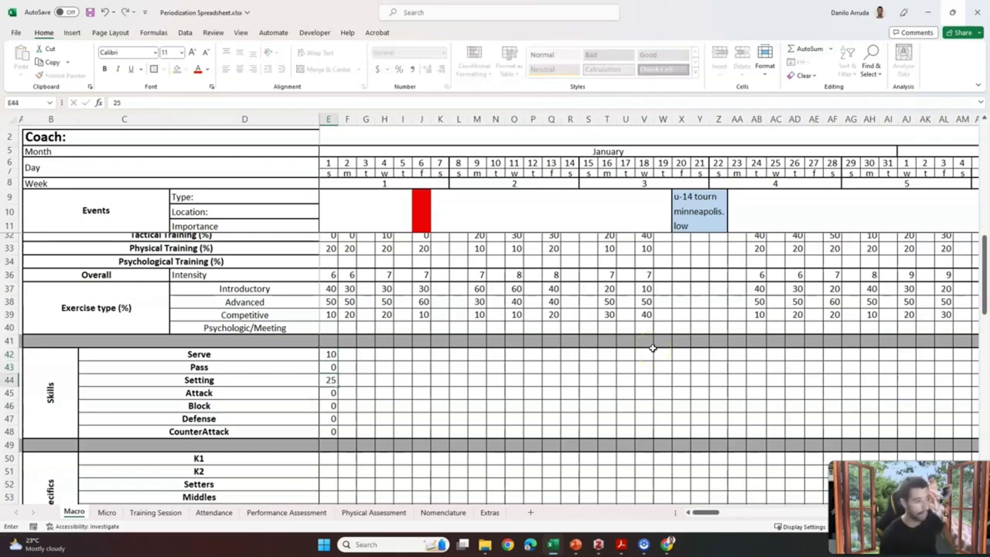
pyautogui.press('Return')
pyautogui.press('Down')
pyautogui.press('Down')
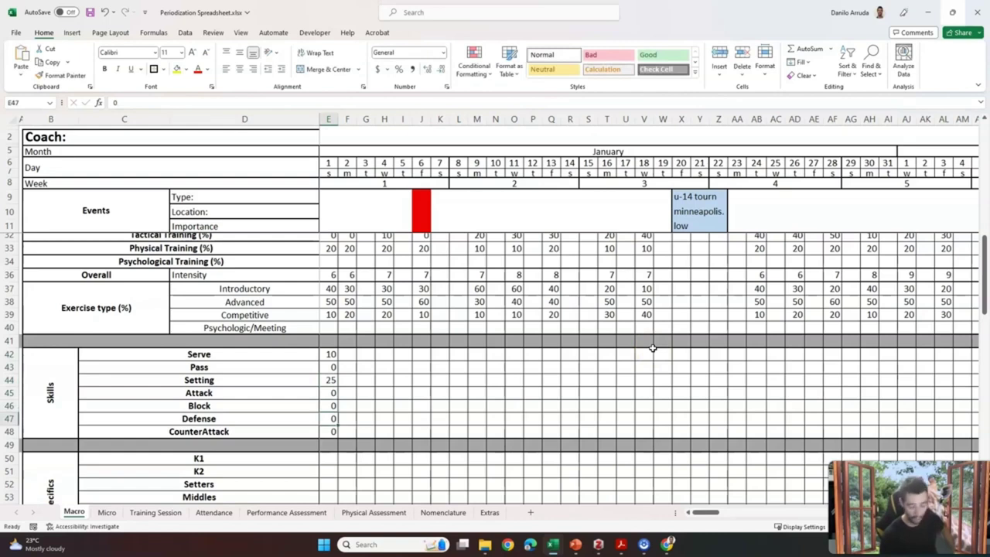
pyautogui.write('10')
pyautogui.press('Return')
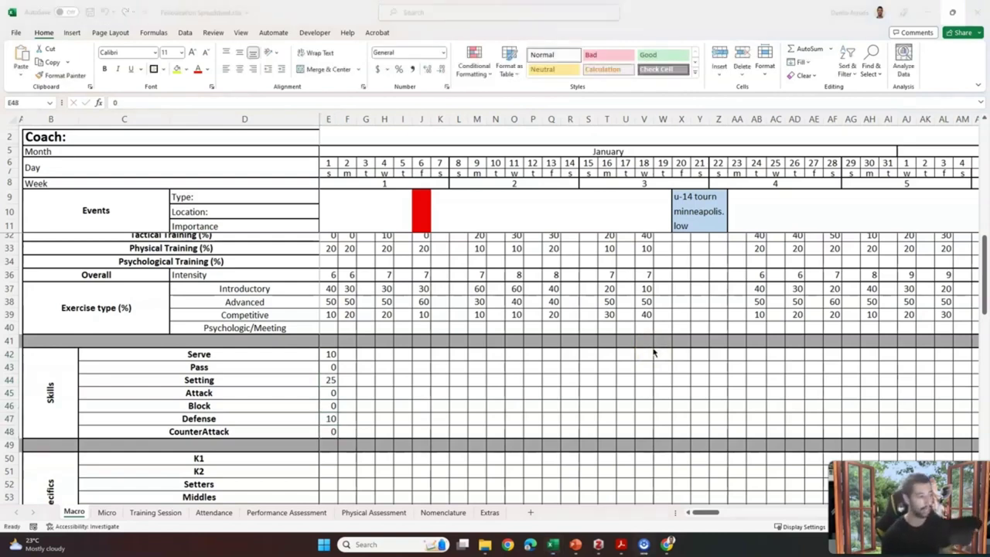
# - Clear all January 1 Skills values from Serve through CounterAttack and return to the Serve cell
pyautogui.click(329, 354)
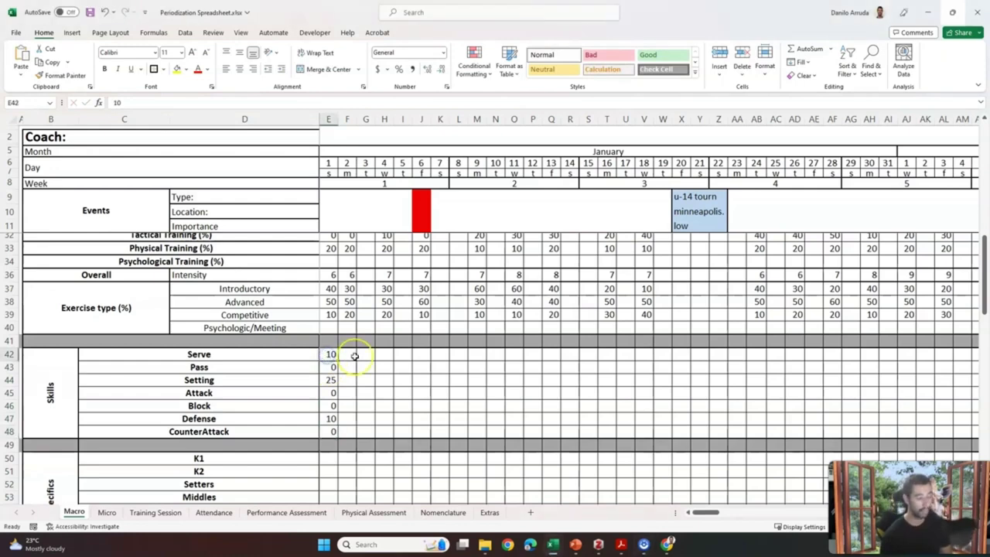
pyautogui.hotkey('shift', 'Down')
pyautogui.hotkey('shift', 'Down')
pyautogui.hotkey('shift', 'Down')
pyautogui.hotkey('shift', 'Down')
pyautogui.hotkey('shift', 'Down')
pyautogui.hotkey('shift', 'Down')
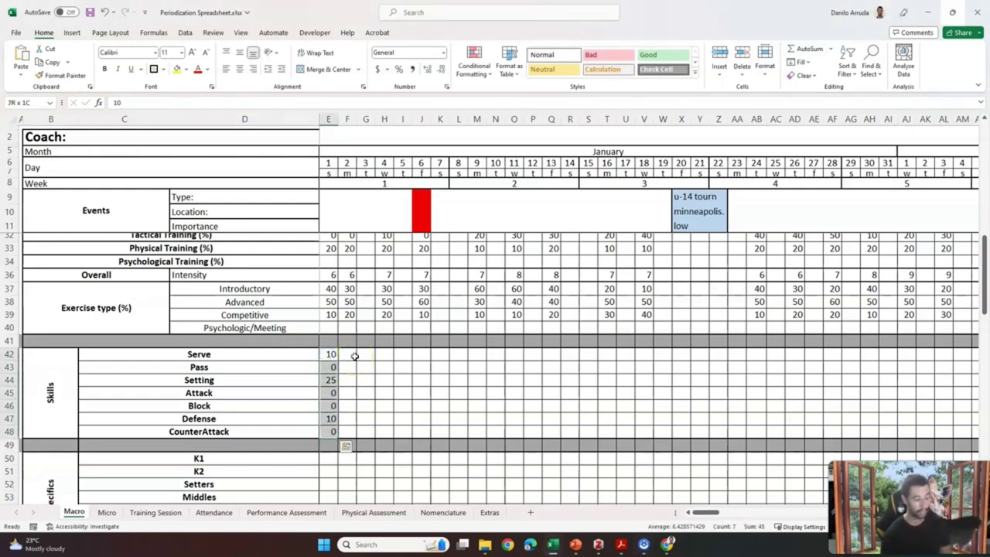
pyautogui.press('Delete')
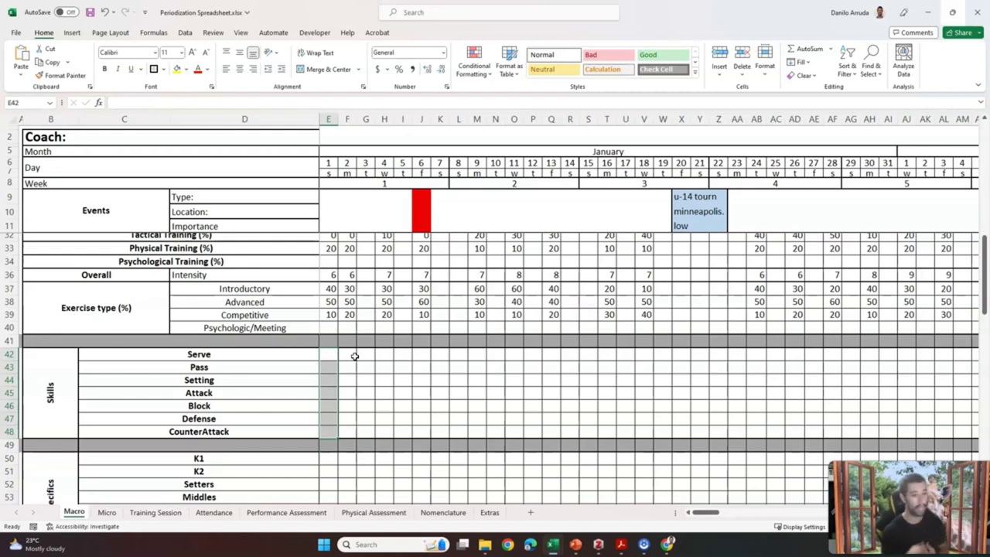
pyautogui.click(332, 356)
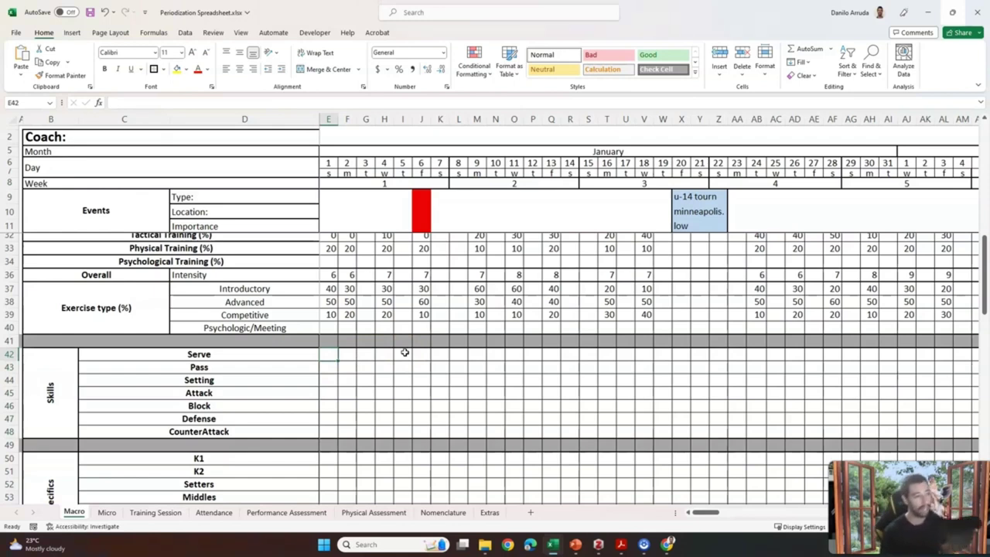
# - In the Specifics section for January 1, enter "slides" in the Middles row
pyautogui.scroll(-2, 379, 360)
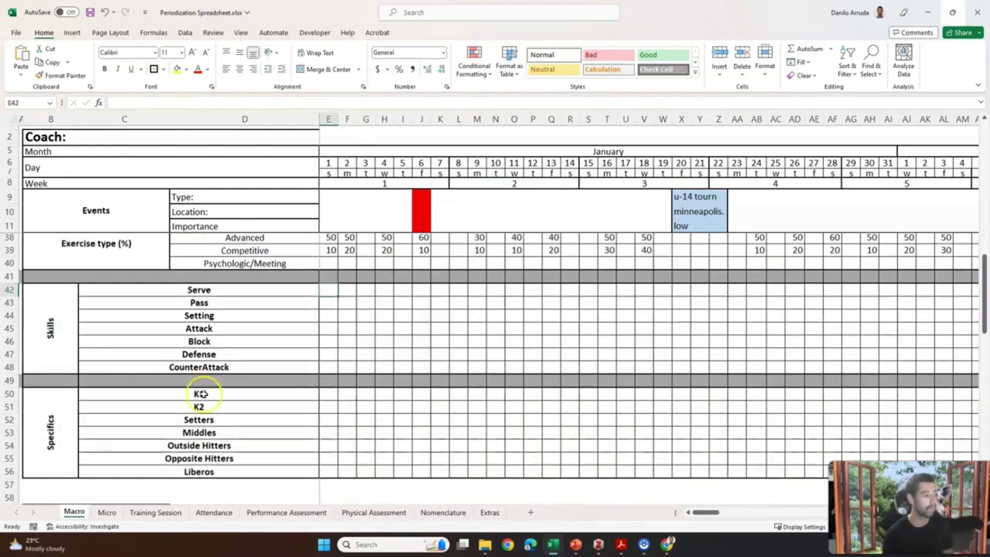
pyautogui.click(70, 424)
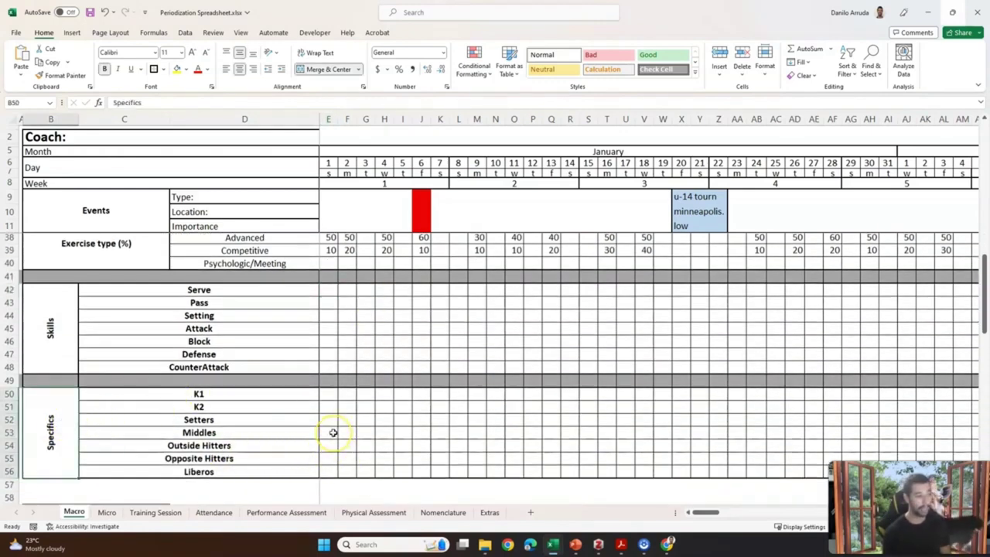
pyautogui.click(333, 432)
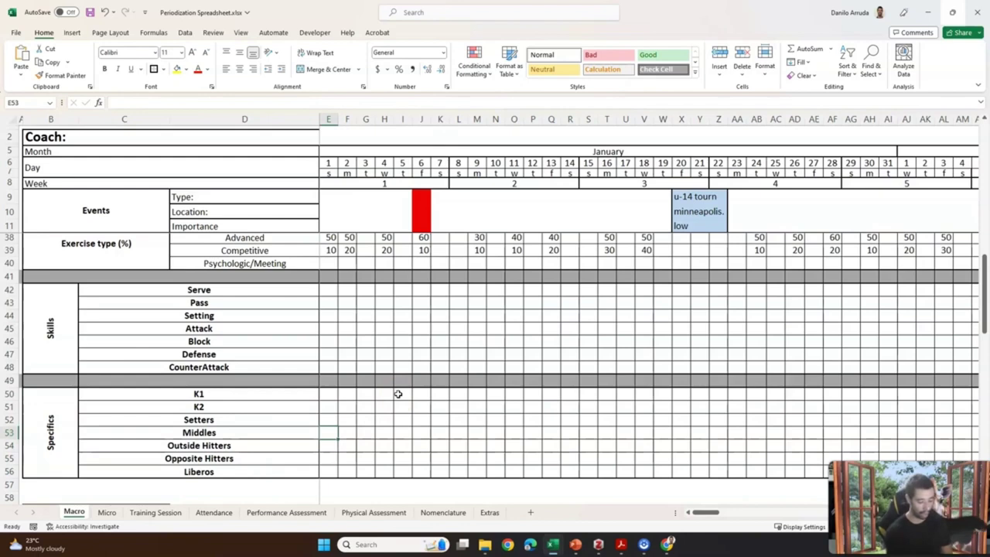
pyautogui.write('slides')
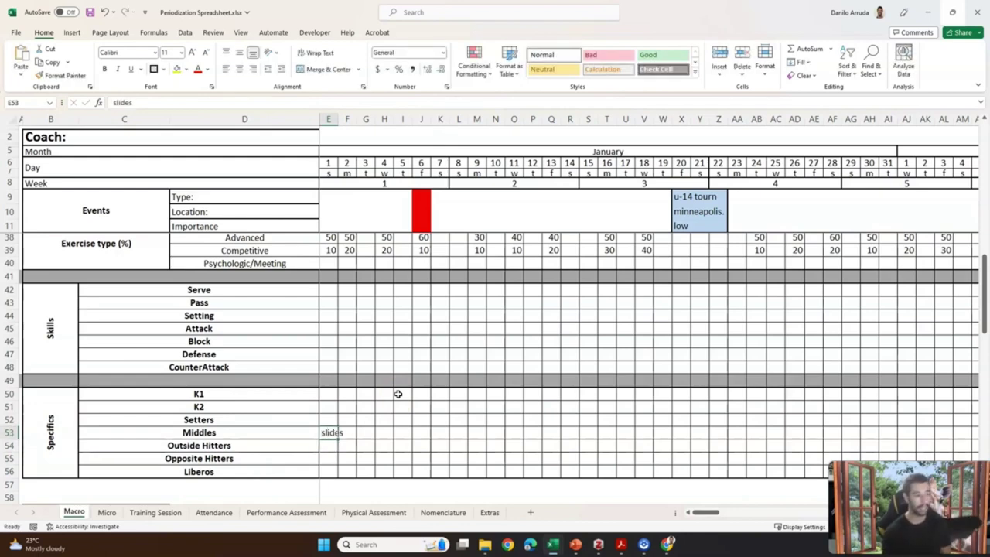
pyautogui.press('Return')
# - Draft an accuracy note in the January 1 Setters cell of the Specifics section and erase it
pyautogui.press('Up')
pyautogui.press('Up')
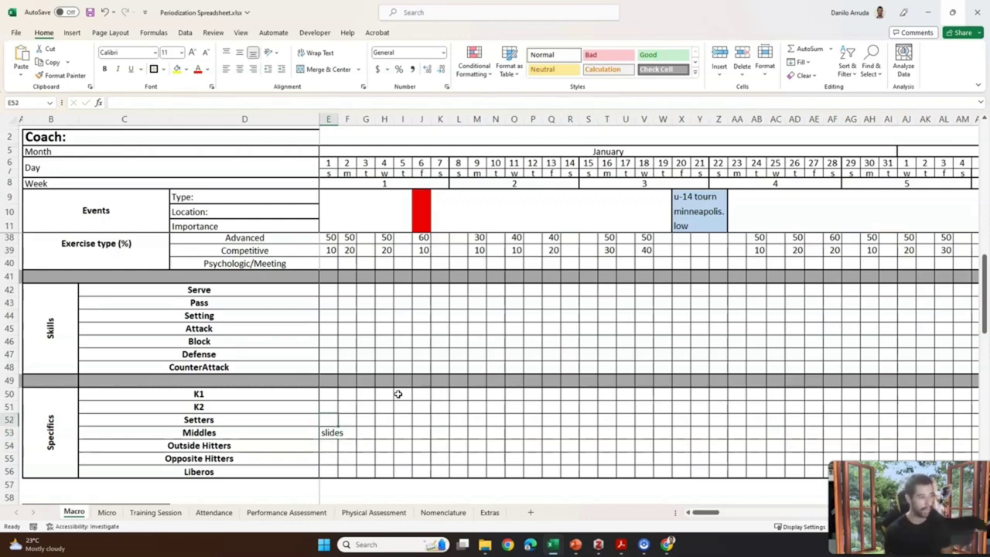
pyautogui.write('acc')
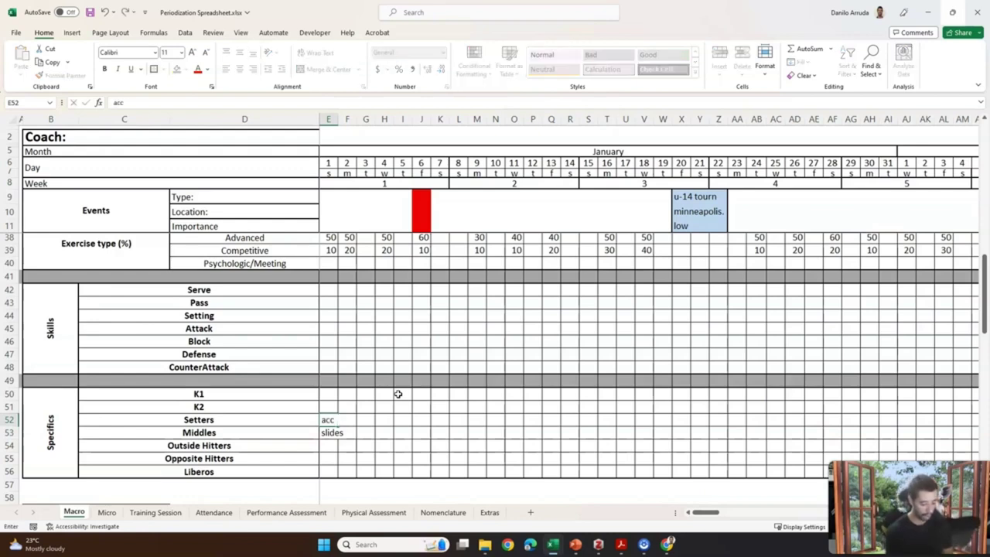
pyautogui.press('BackSpace')
pyautogui.press('BackSpace')
pyautogui.press('BackSpace')
pyautogui.press('BackSpace')
pyautogui.press('BackSpace')
pyautogui.press('BackSpace')
pyautogui.press('BackSpace')
pyautogui.press('BackSpace')
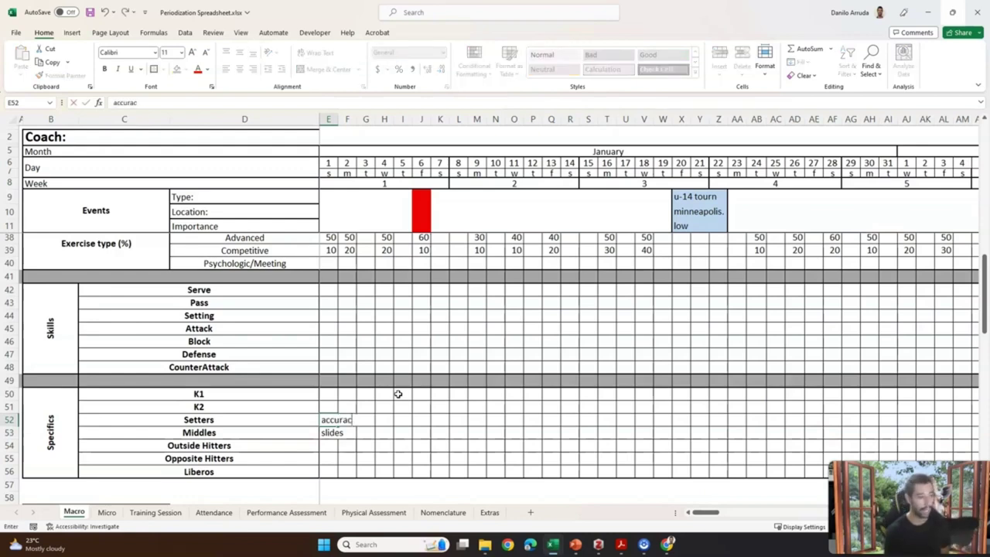
pyautogui.click(397, 467)
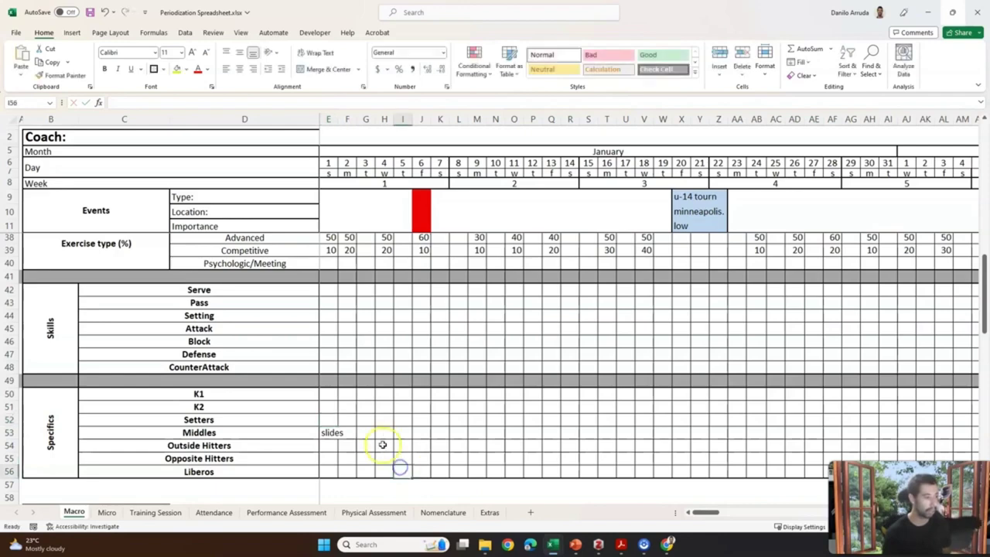
# - Examine the Graphs section: the Performance chart, the exercise type distribution chart and the training type distribution chart
pyautogui.scroll(-5, 363, 387)
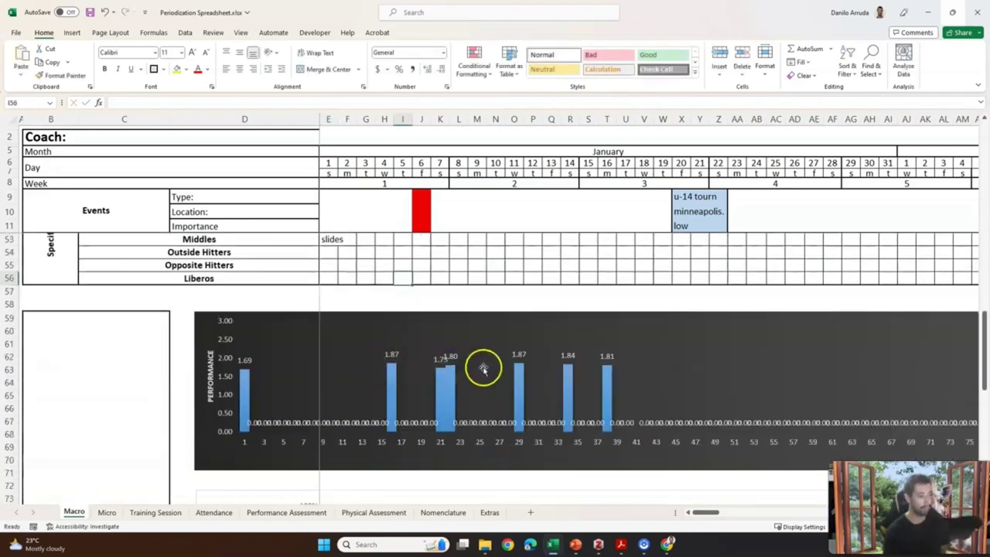
pyautogui.scroll(-3, 348, 344)
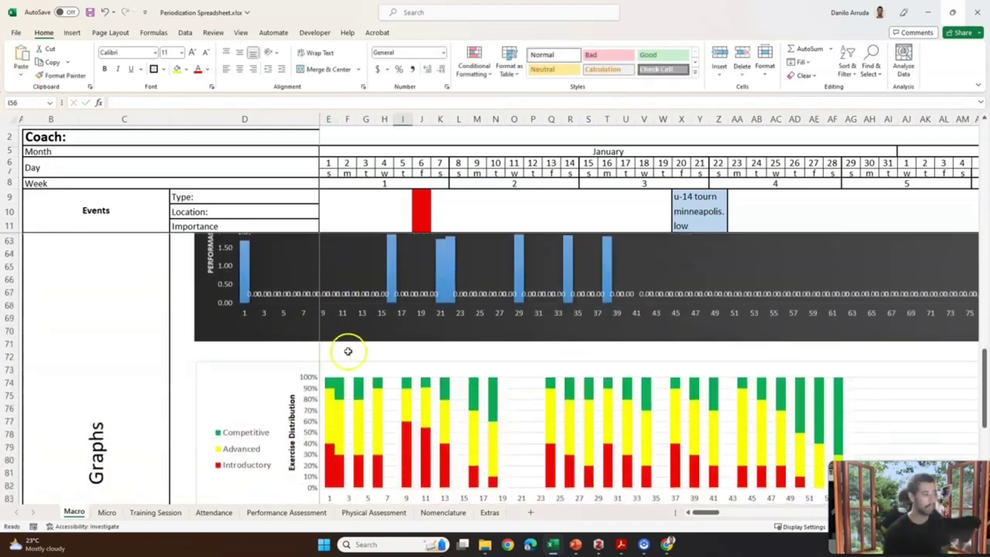
pyautogui.scroll(1, 343, 354)
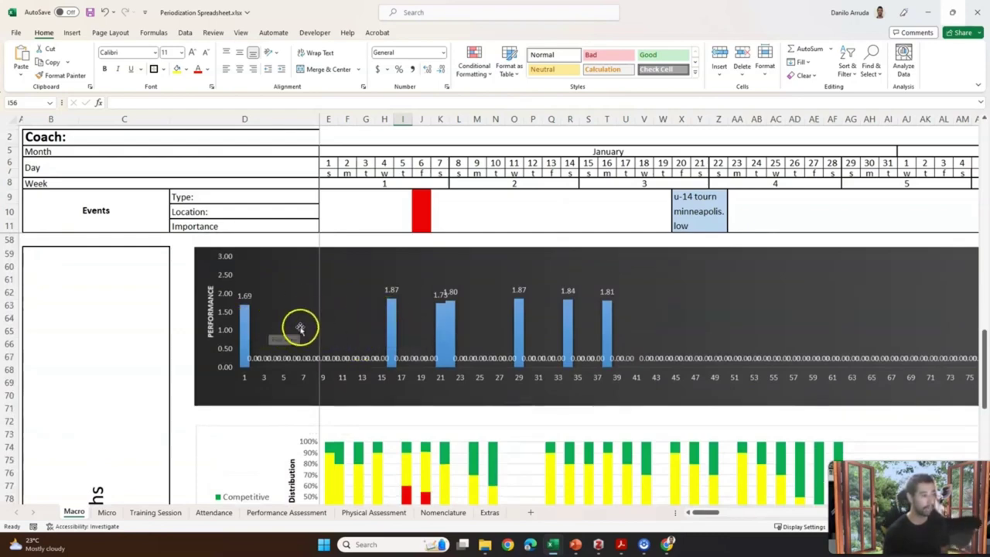
pyautogui.scroll(-2, 384, 325)
pyautogui.scroll(-5, 383, 325)
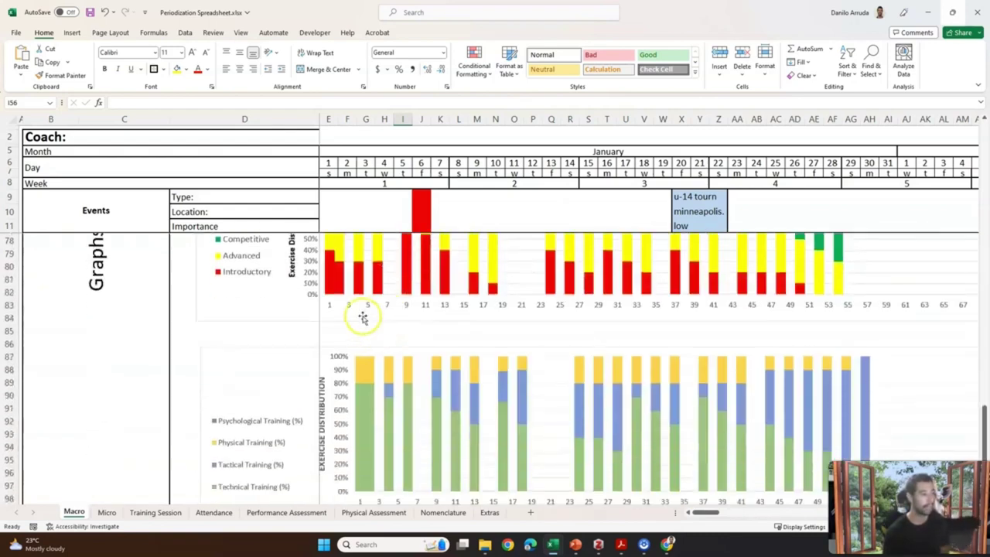
pyautogui.scroll(1, 340, 345)
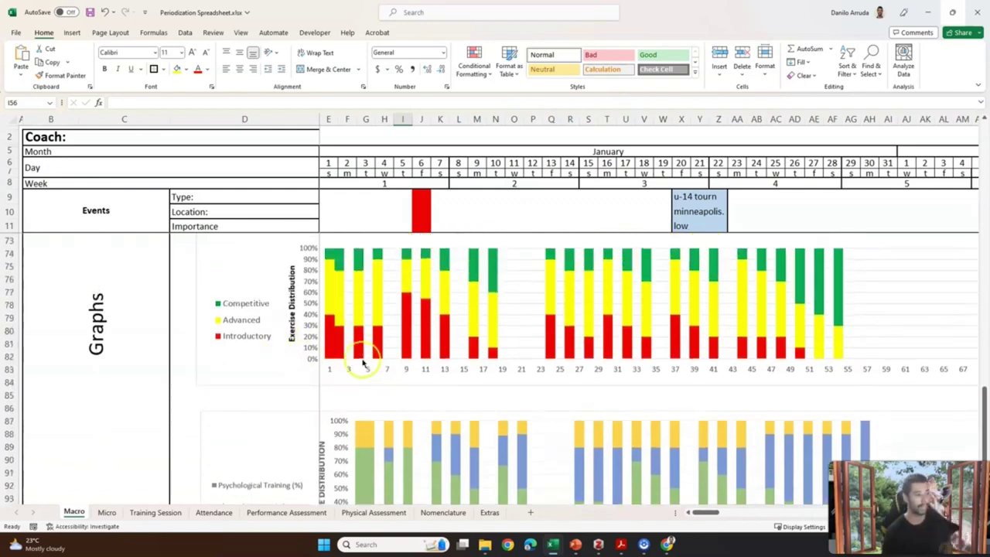
pyautogui.scroll(2, 372, 349)
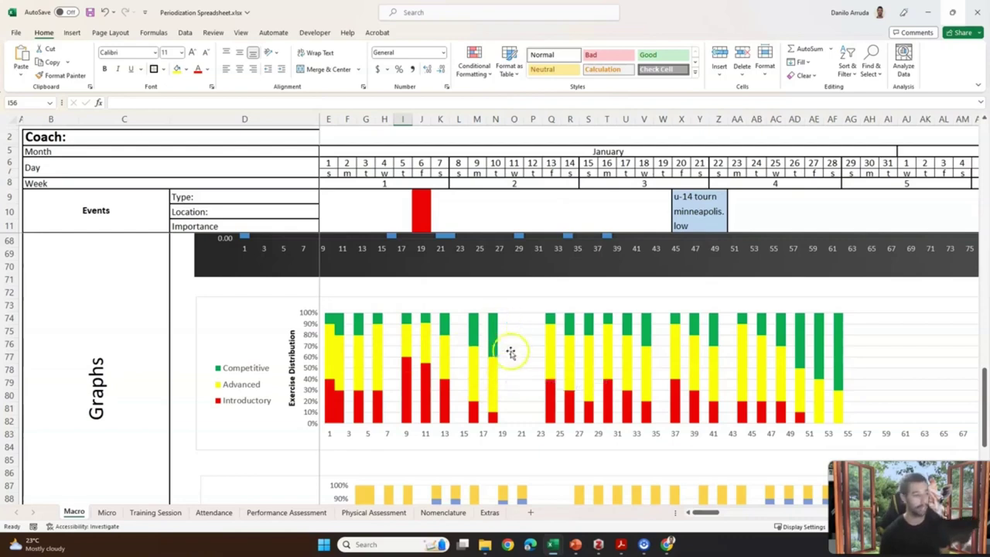
pyautogui.scroll(-2, 505, 343)
pyautogui.scroll(-4, 505, 343)
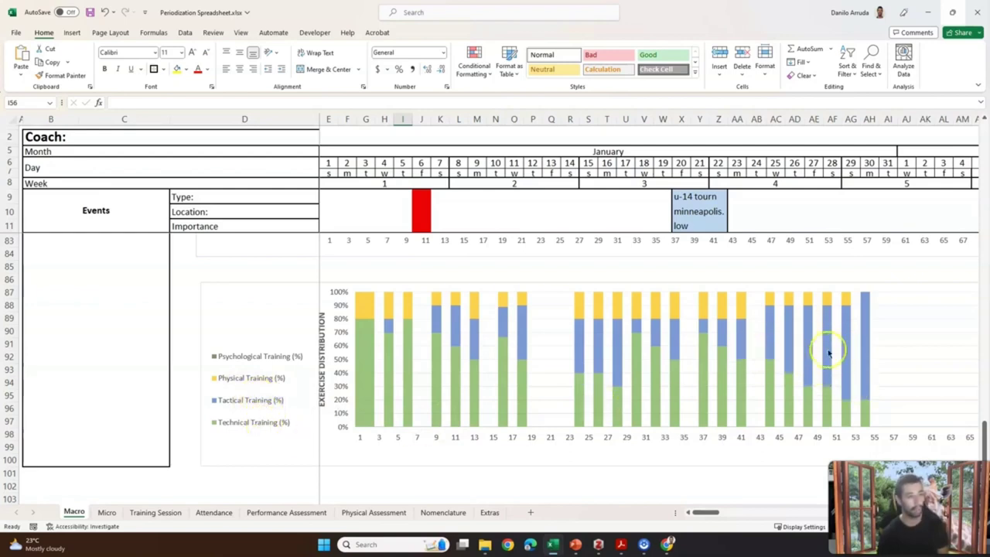
pyautogui.moveTo(833, 368)
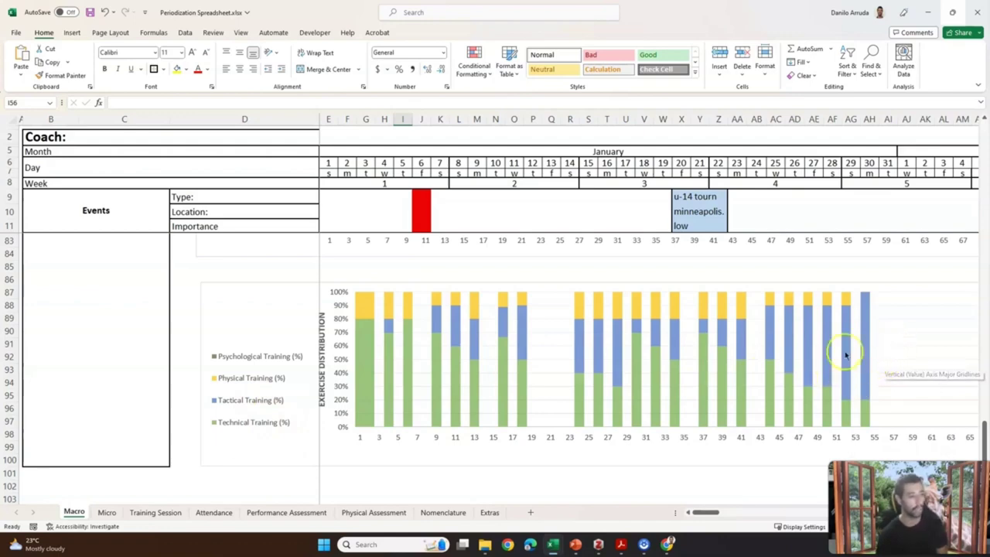
# - Go back to the start of the sheet and examine the Performance Assessment (0 - 3) section across January
pyautogui.scroll(10, 846, 354)
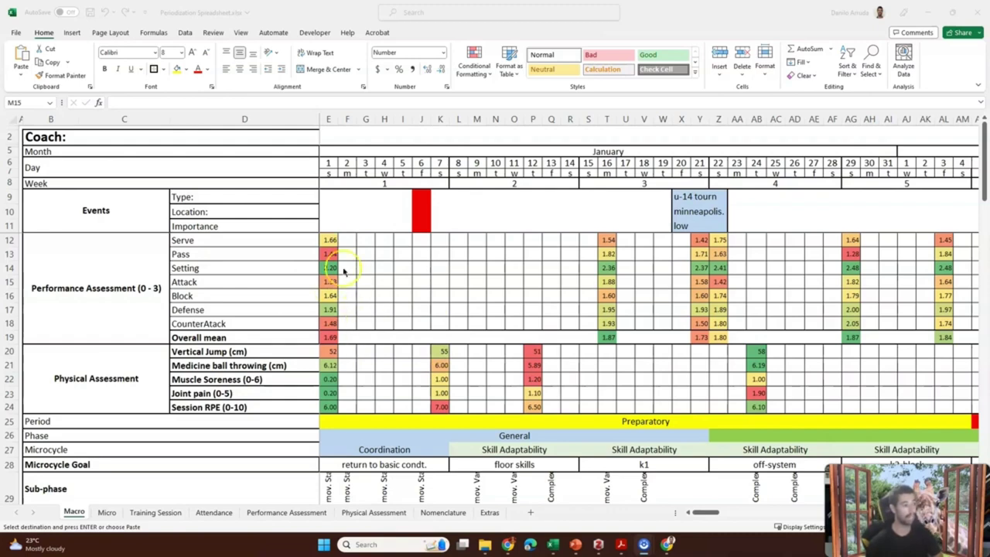
pyautogui.click(77, 281)
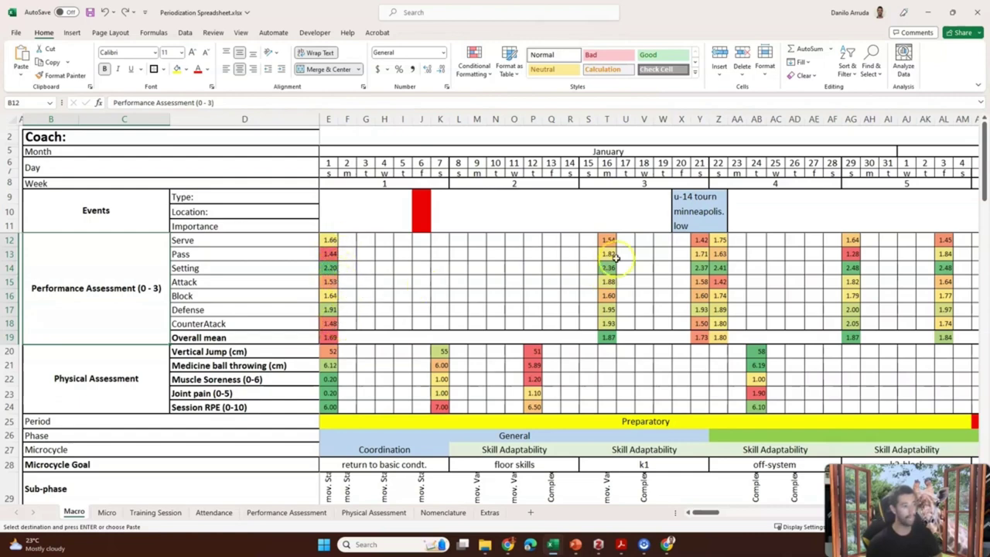
pyautogui.click(372, 253)
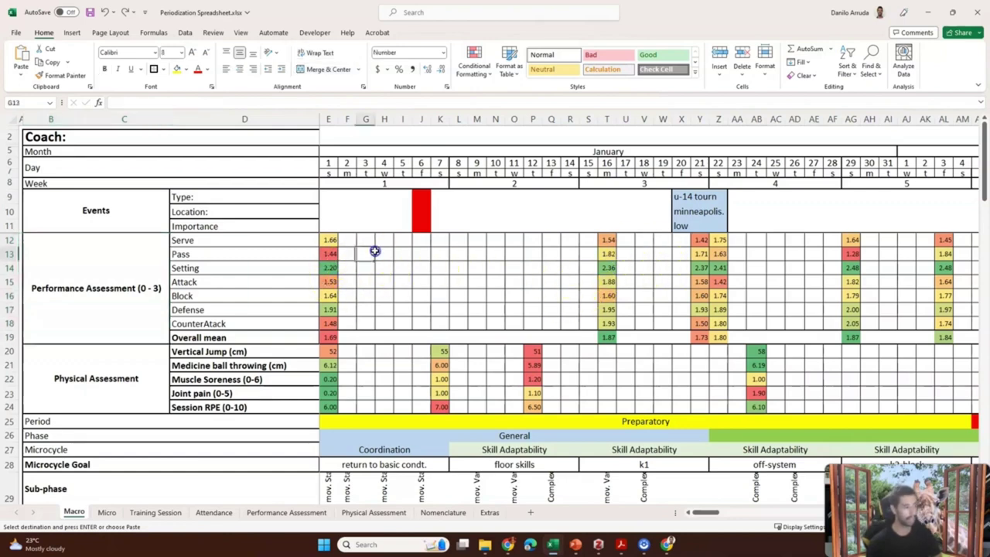
# - Switch to the Volleyball Scouting v1.0 workbook and copy Alpha's 0 - 3 scores from SERVE through COUNTERATTACK in the 1rep SUMMARY table
pyautogui.moveTo(553, 545)
pyautogui.click(597, 488)
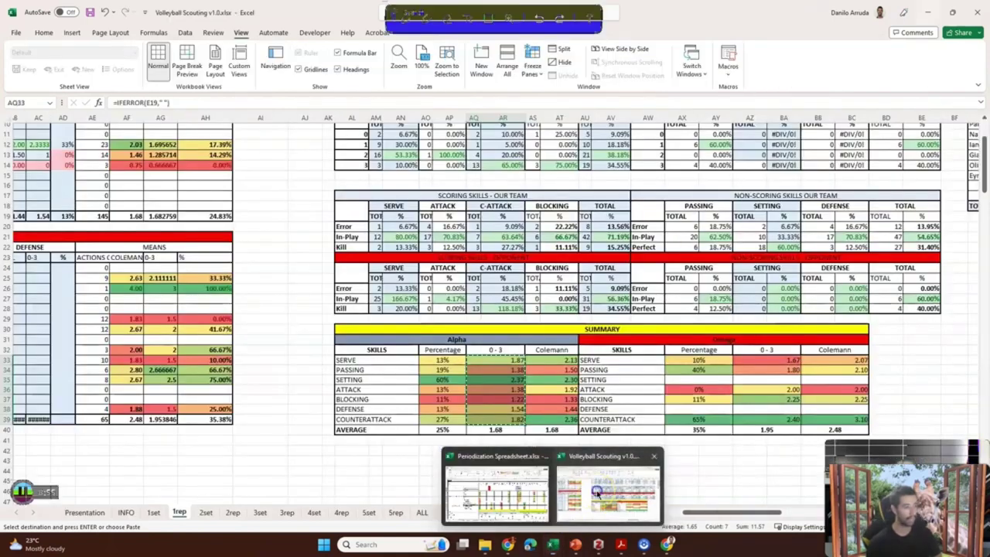
pyautogui.click(317, 298)
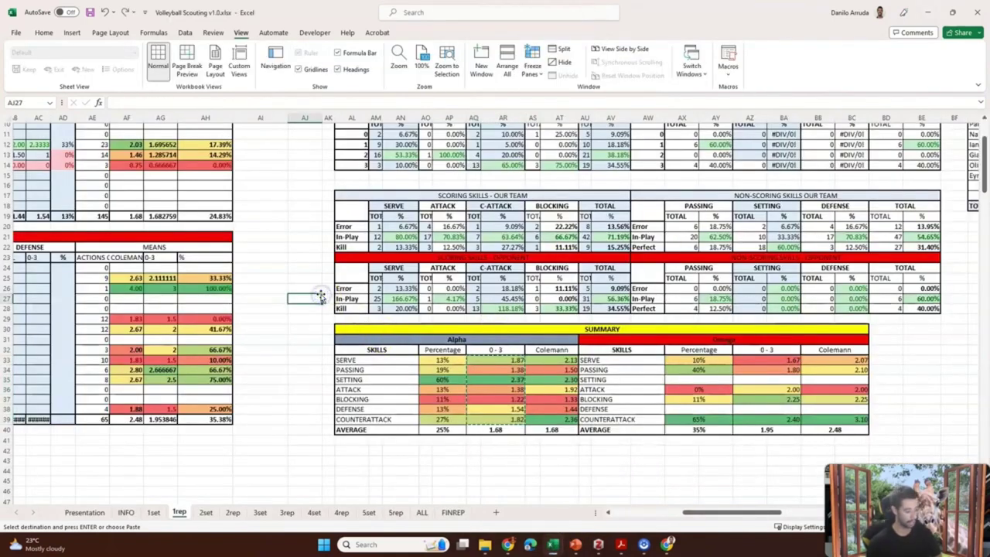
pyautogui.press('Escape')
pyautogui.click(485, 373)
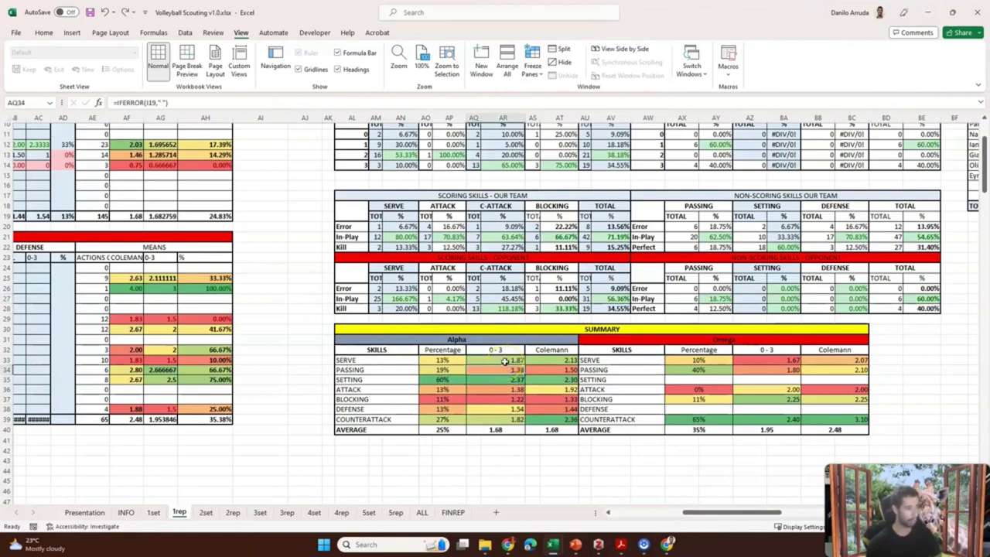
pyautogui.click(504, 361)
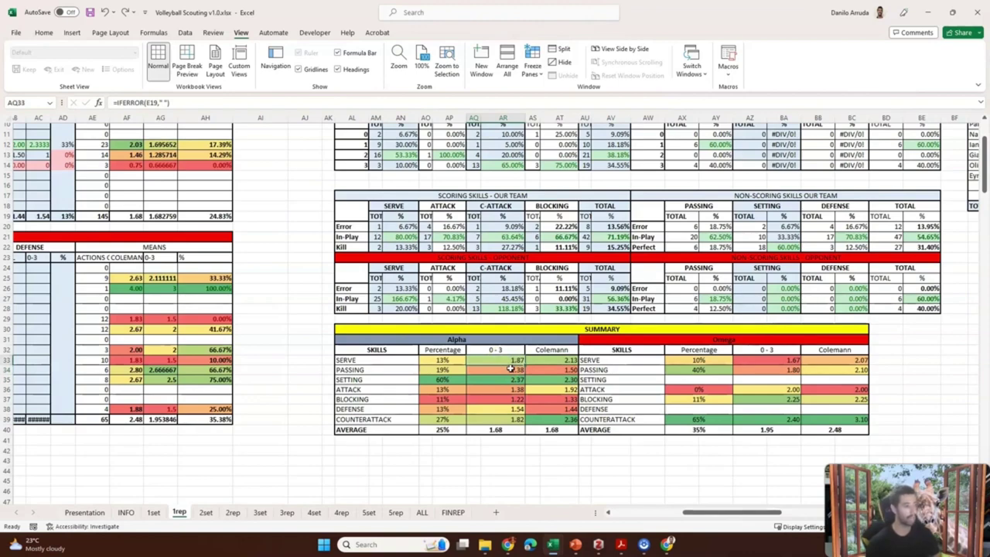
pyautogui.click(501, 363)
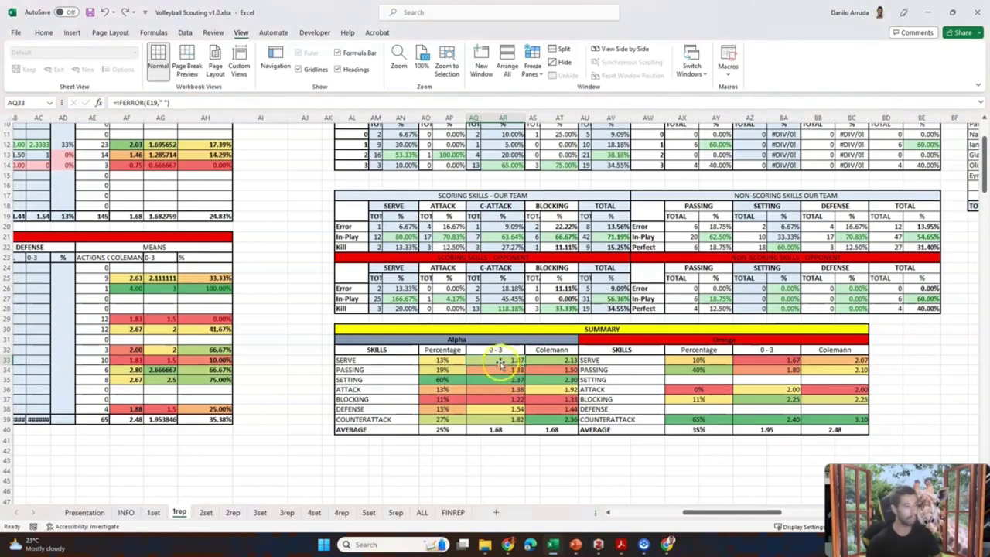
pyautogui.moveTo(501, 366); pyautogui.dragTo(504, 420)
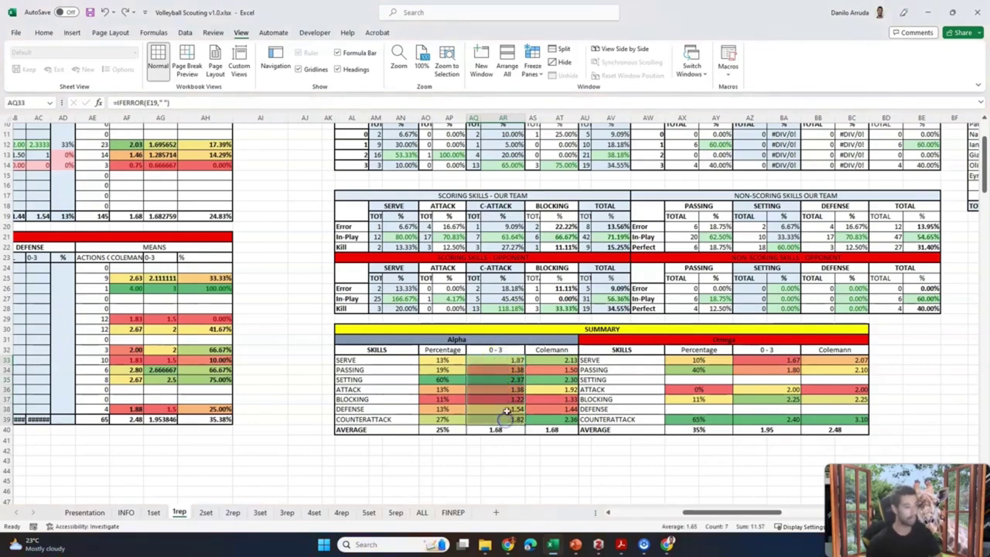
pyautogui.hotkey('ctrl', 'c')
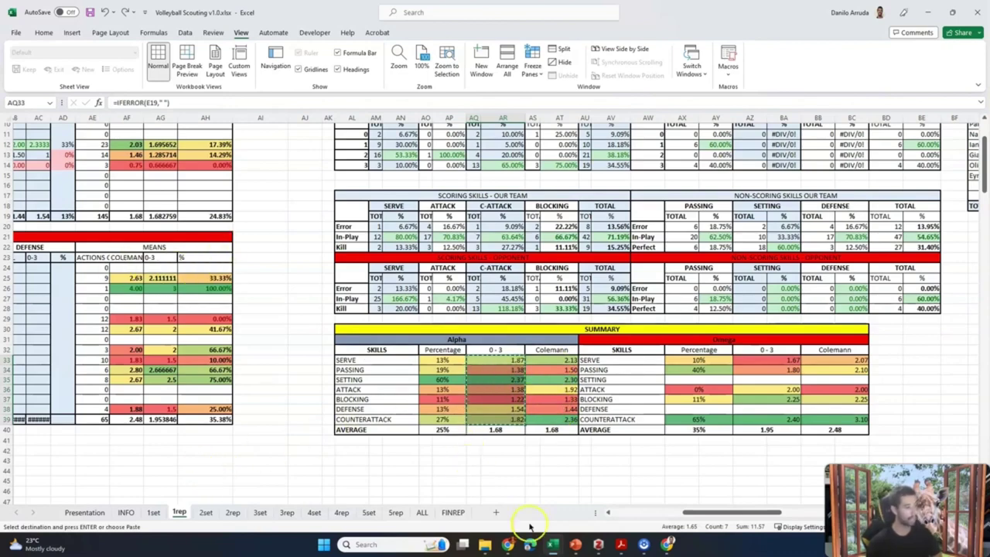
# - Switch back to the Periodization Spreadsheet and paste the copied scores as values into the January 8 Performance Assessment column, starting at Serve
pyautogui.moveTo(551, 542)
pyautogui.click(501, 497)
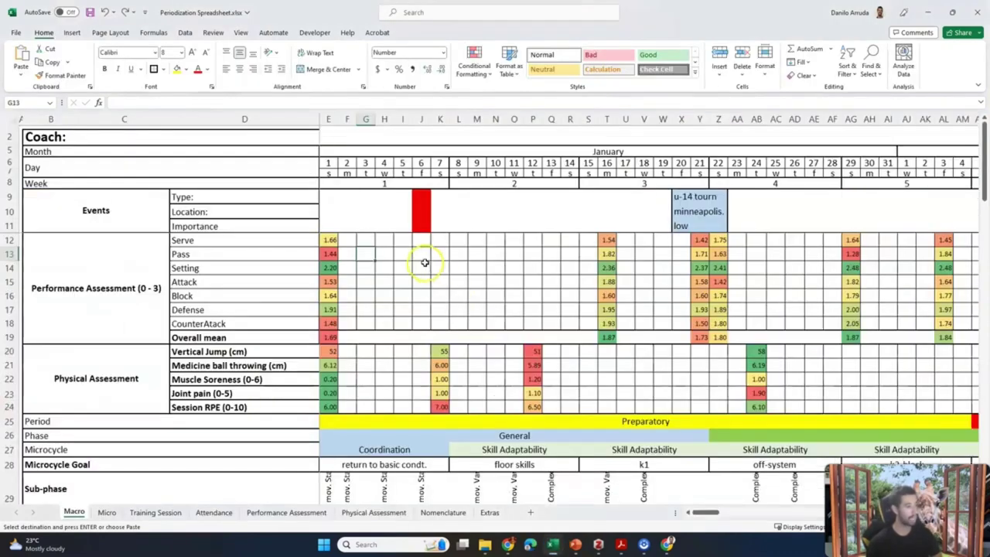
pyautogui.click(461, 240)
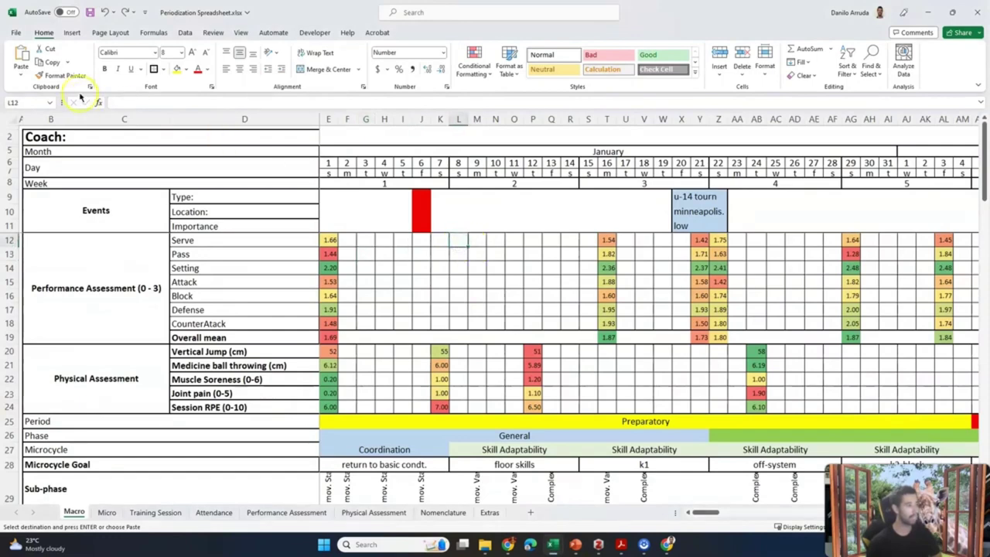
pyautogui.click(22, 75)
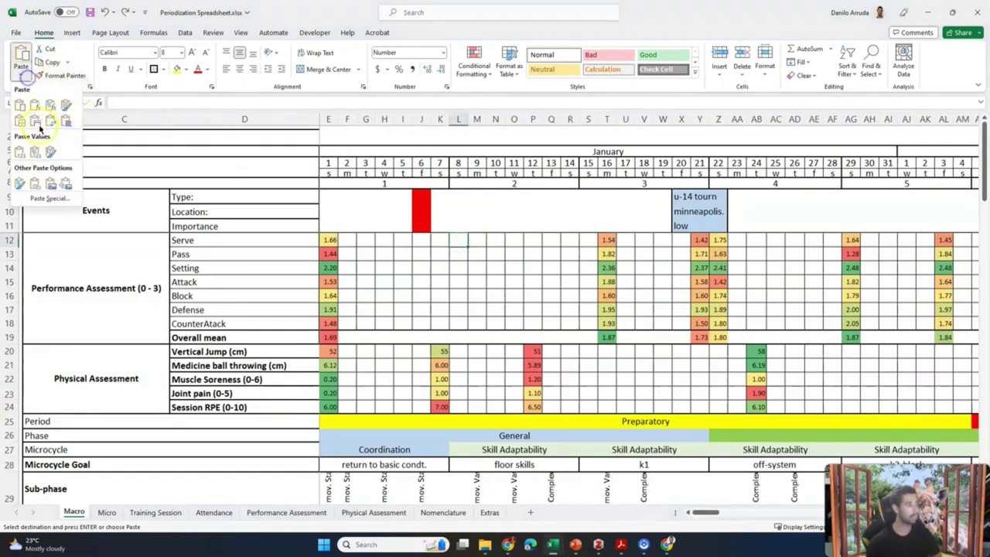
pyautogui.click(19, 152)
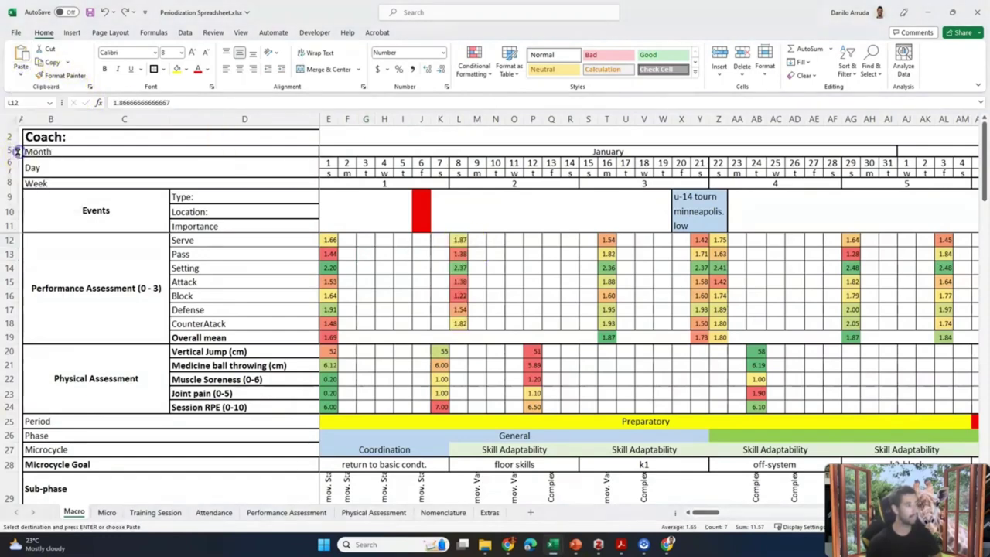
# - Review the January 8 scores and the Performance Assessment skill rows, and select the Physical Assessment section heading
pyautogui.click(461, 253)
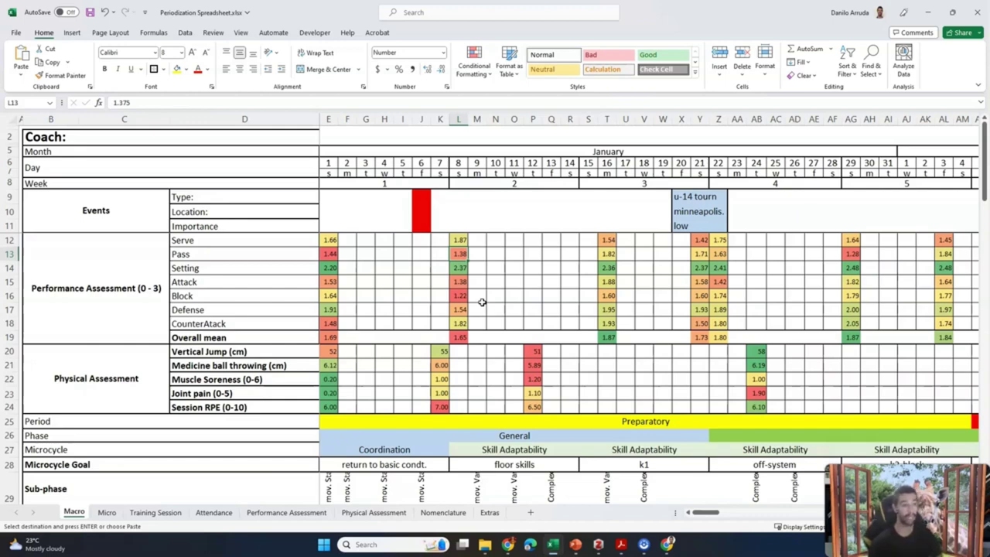
pyautogui.click(540, 302)
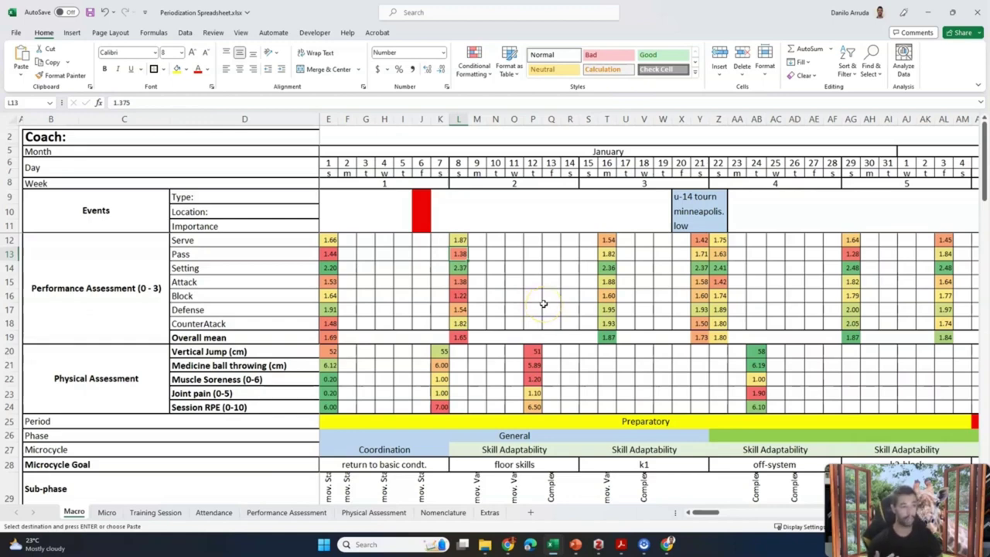
pyautogui.click(212, 284)
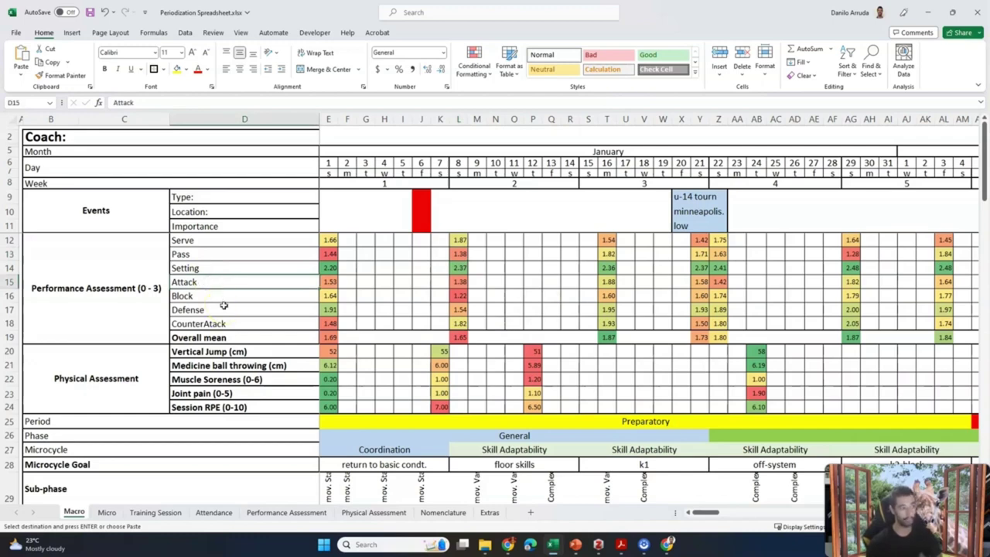
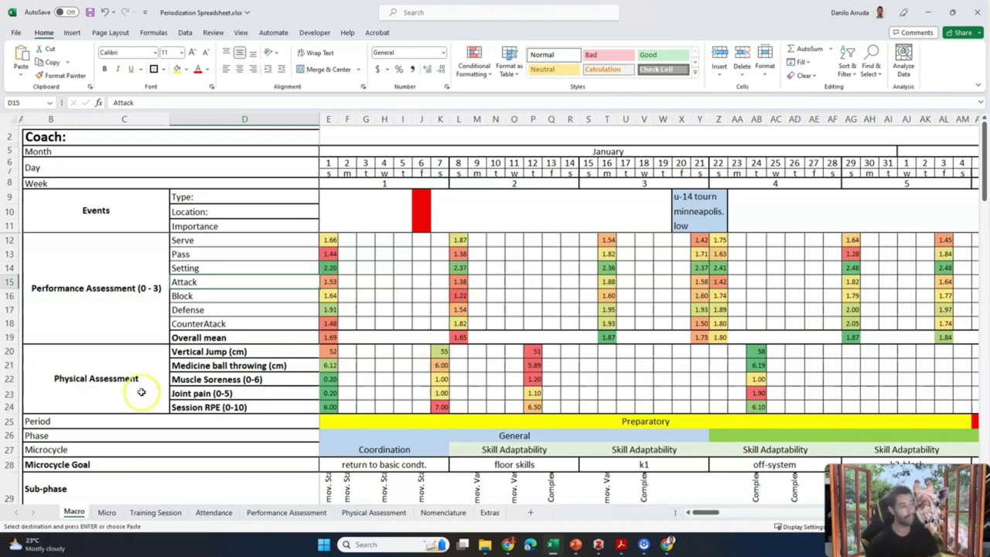
pyautogui.click(116, 376)
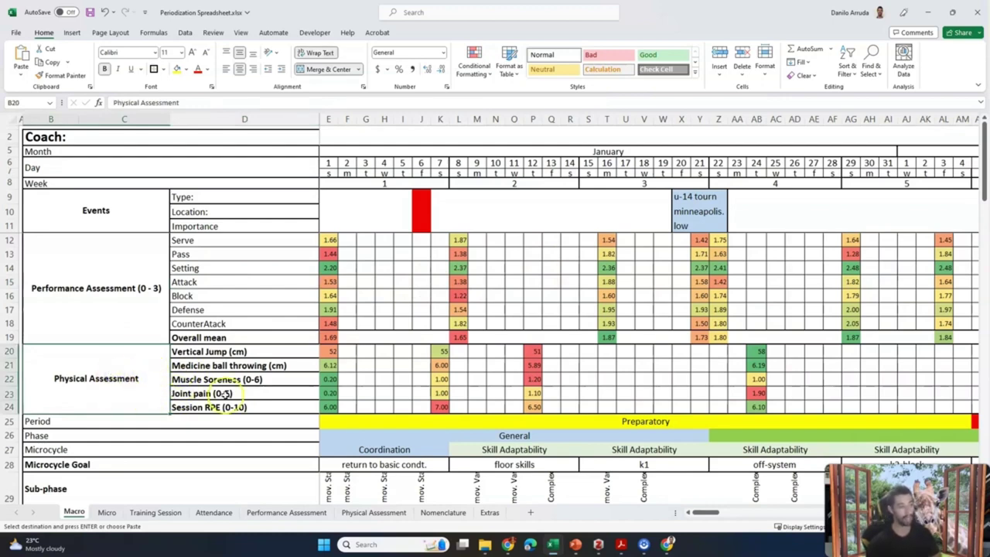
# - Review the Vertical Jump and Medicine ball throwing rows and their January 1 entries in the Physical Assessment section
pyautogui.click(277, 353)
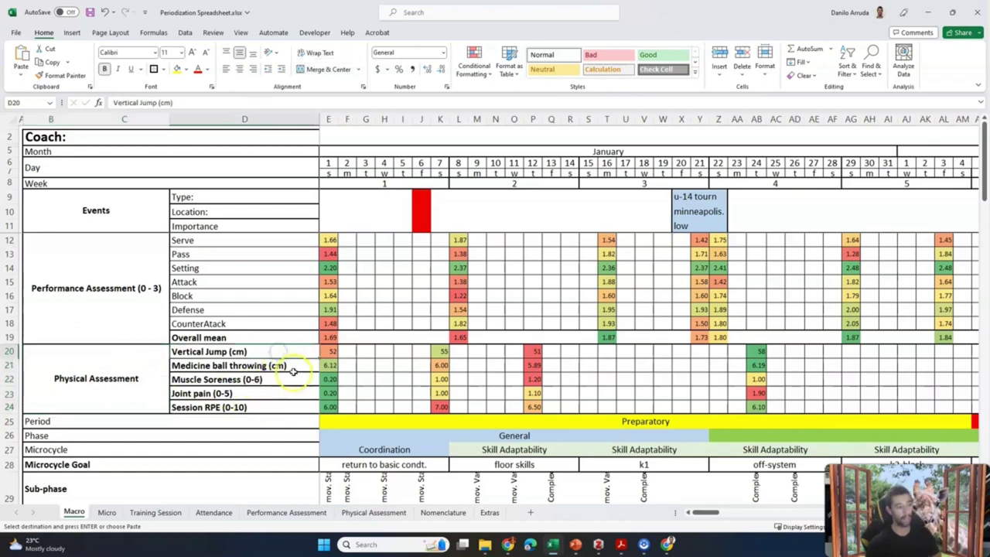
pyautogui.click(333, 352)
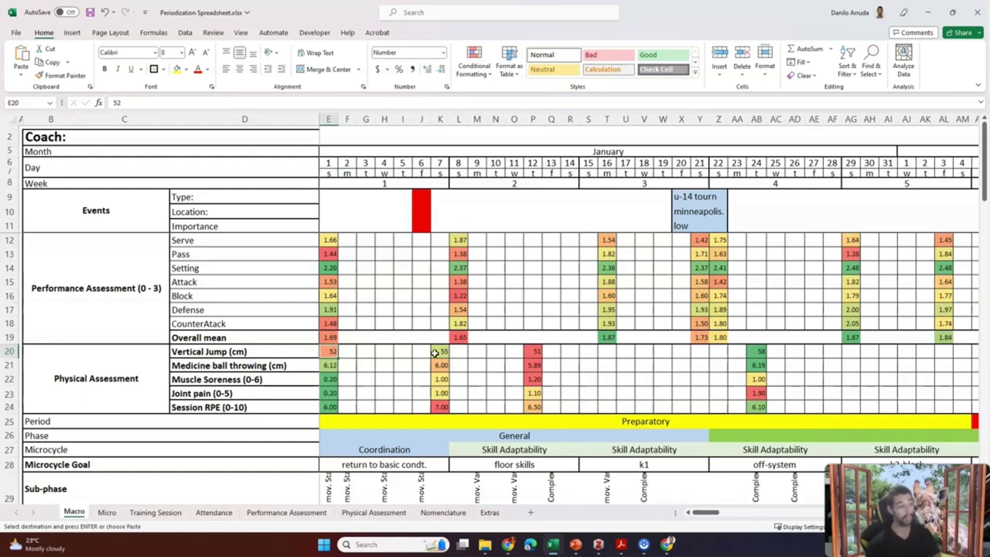
pyautogui.click(331, 365)
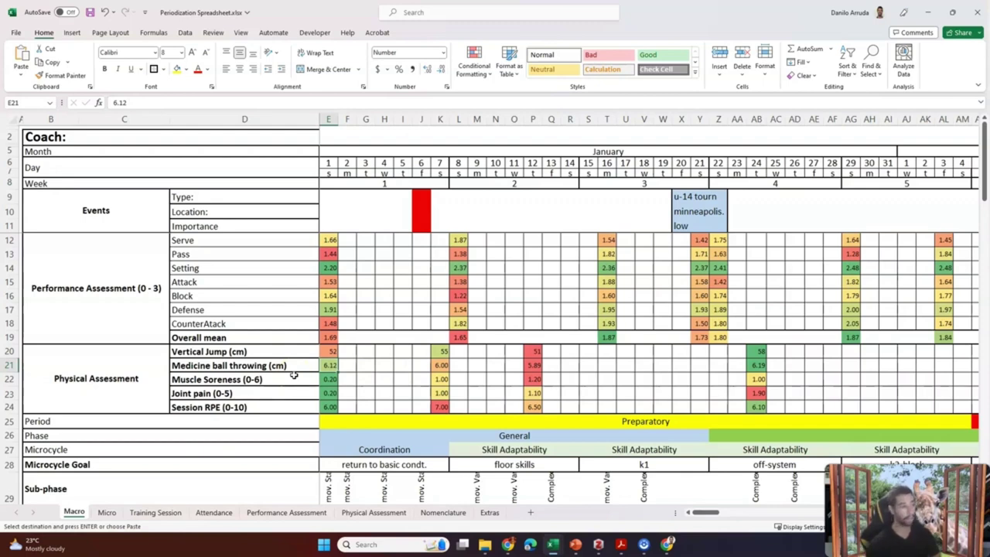
# - Examine the Muscle Soreness (0-6), Joint pain (0-5) and Session RPE (0-10) rows of the Physical Assessment section
pyautogui.click(247, 379)
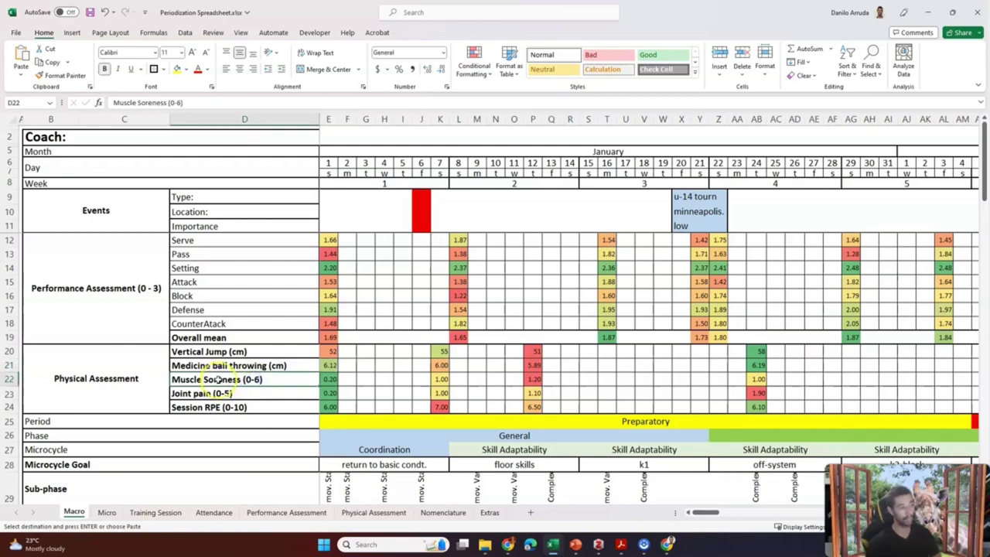
pyautogui.moveTo(217, 379); pyautogui.dragTo(251, 405)
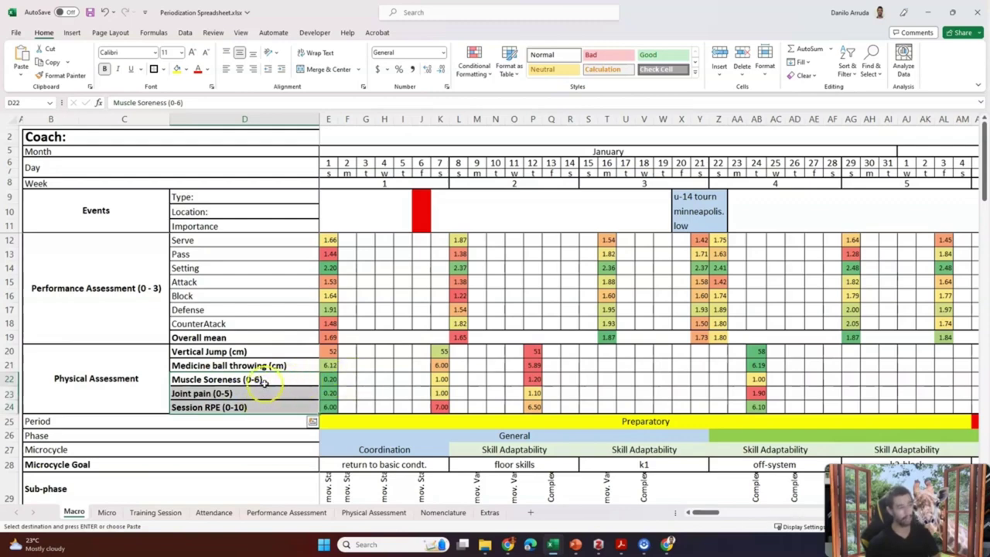
pyautogui.click(263, 382)
pyautogui.click(263, 395)
pyautogui.click(272, 405)
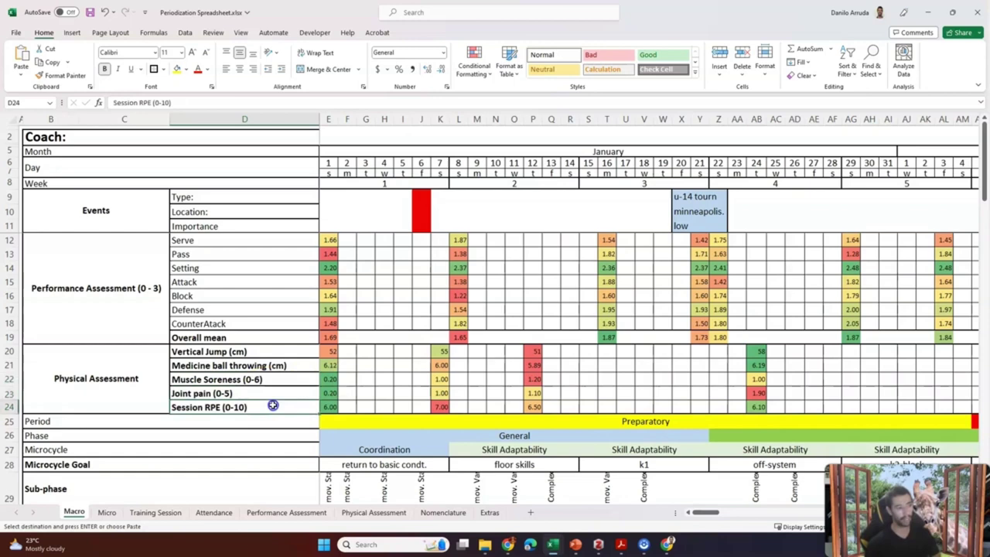
pyautogui.click(304, 379)
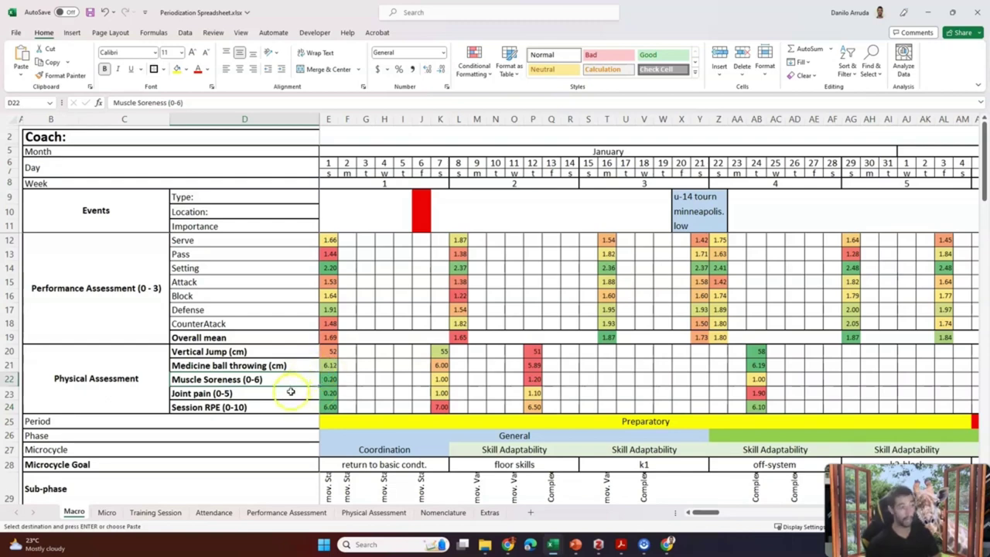
pyautogui.click(290, 392)
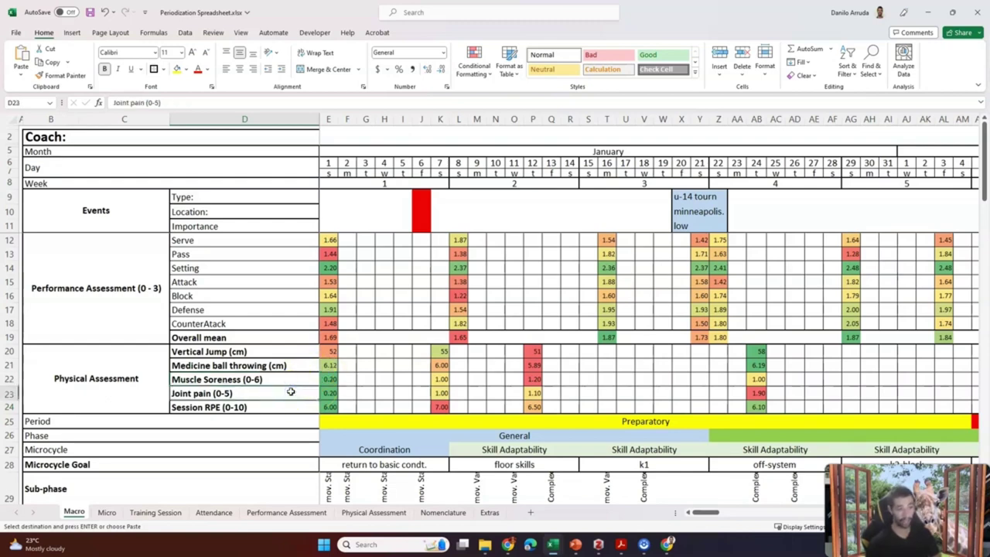
pyautogui.click(295, 404)
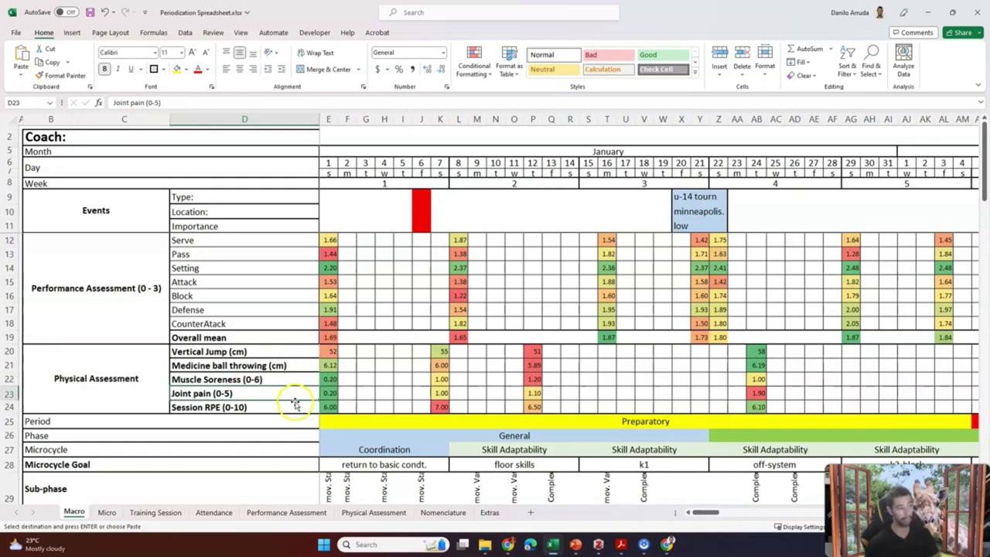
pyautogui.click(302, 408)
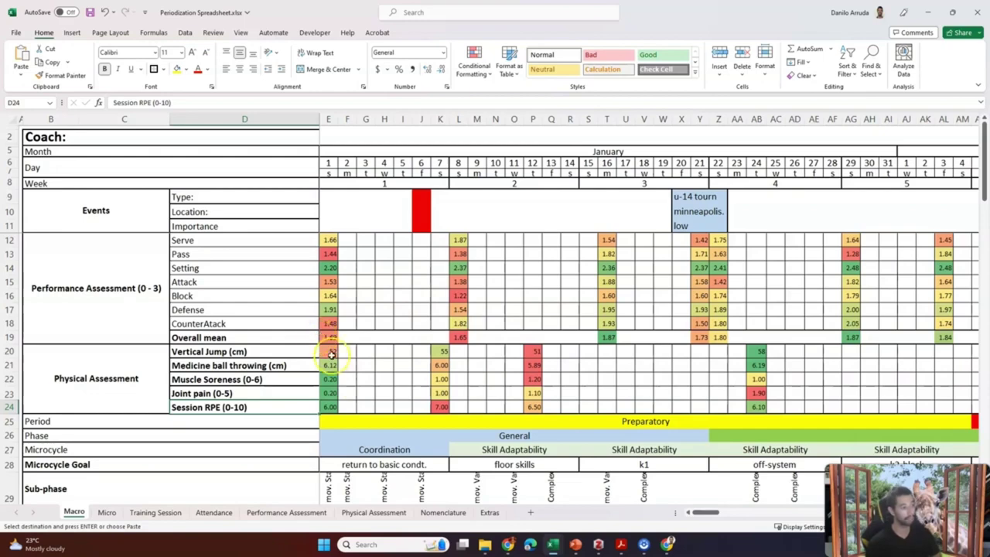
# - Examine the performance and physical assessment scores across January and February against the periods, phases and microcycle goals
pyautogui.hscroll(4, 456, 340)
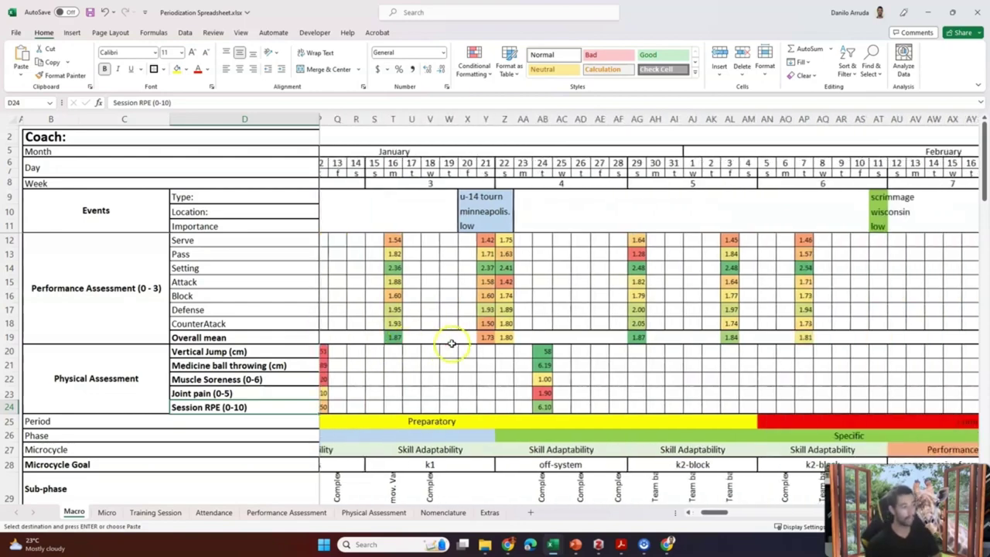
pyautogui.scroll(-2, 420, 342)
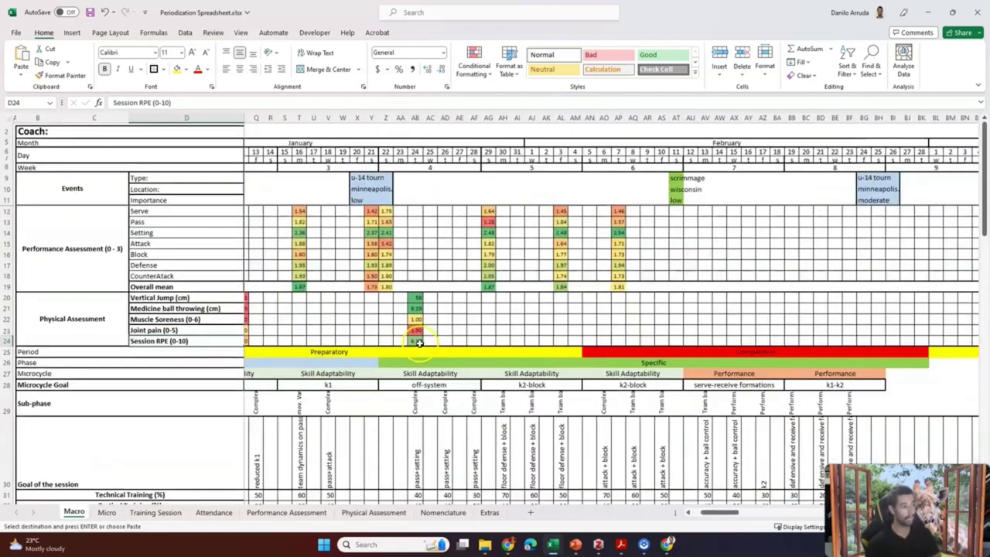
pyautogui.hscroll(-4, 413, 345)
pyautogui.scroll(-3, 349, 344)
pyautogui.scroll(3, 349, 344)
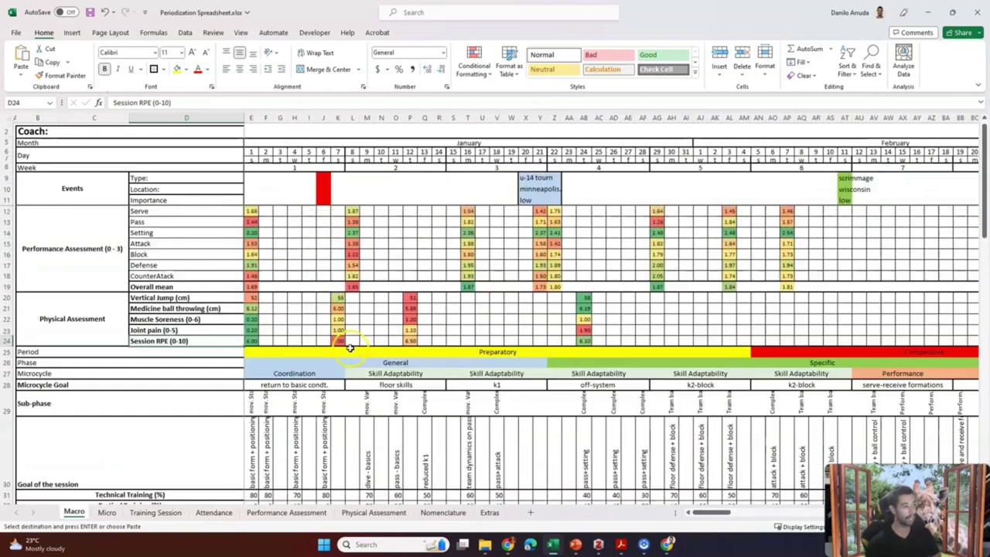
pyautogui.keyDown('ctrl'); pyautogui.scroll(-1, 308, 306); pyautogui.keyUp('ctrl')
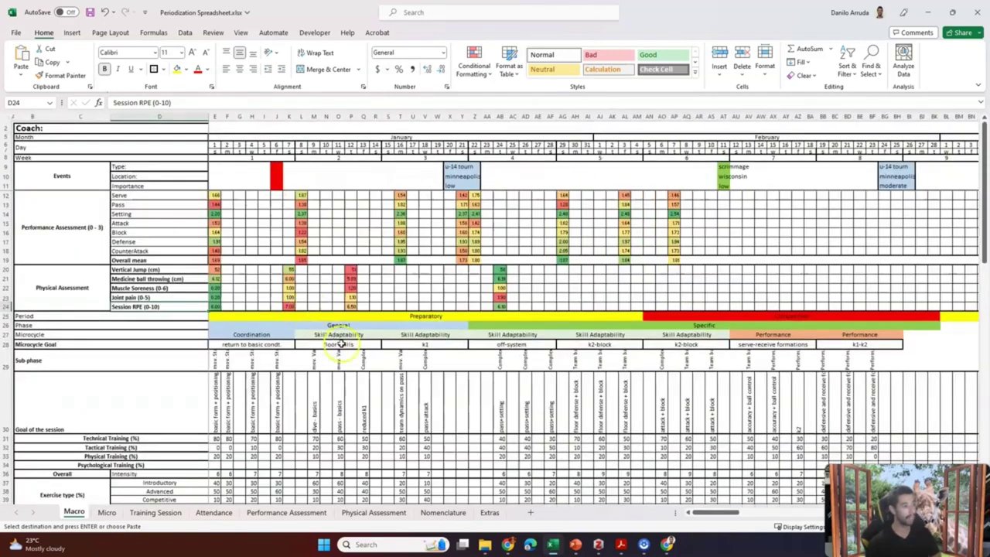
pyautogui.scroll(-1, 417, 326)
pyautogui.scroll(1, 417, 325)
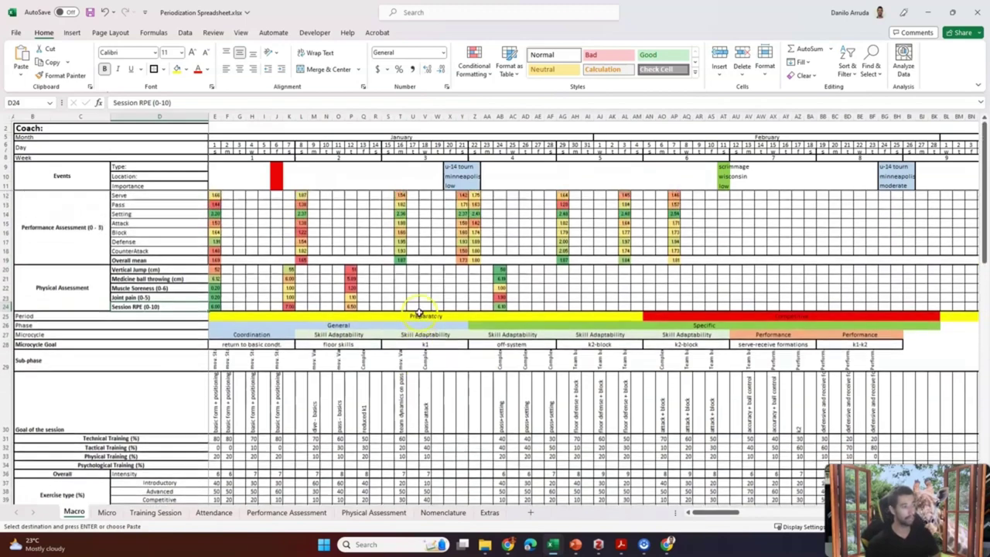
# - Open the Micro sheet and review its Technical Preparation, Physical Preparation, Tactics and Psychological sections
pyautogui.click(108, 516)
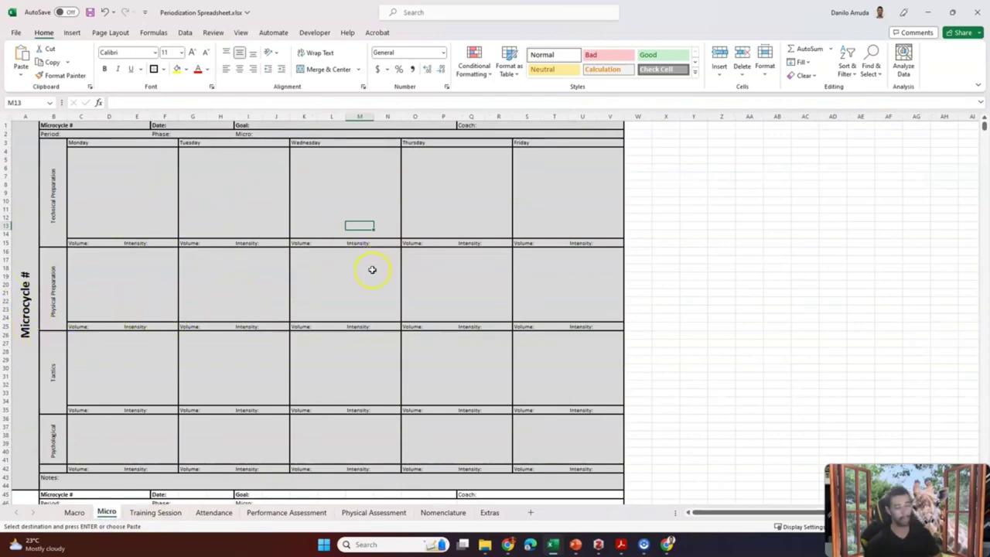
pyautogui.click(120, 176)
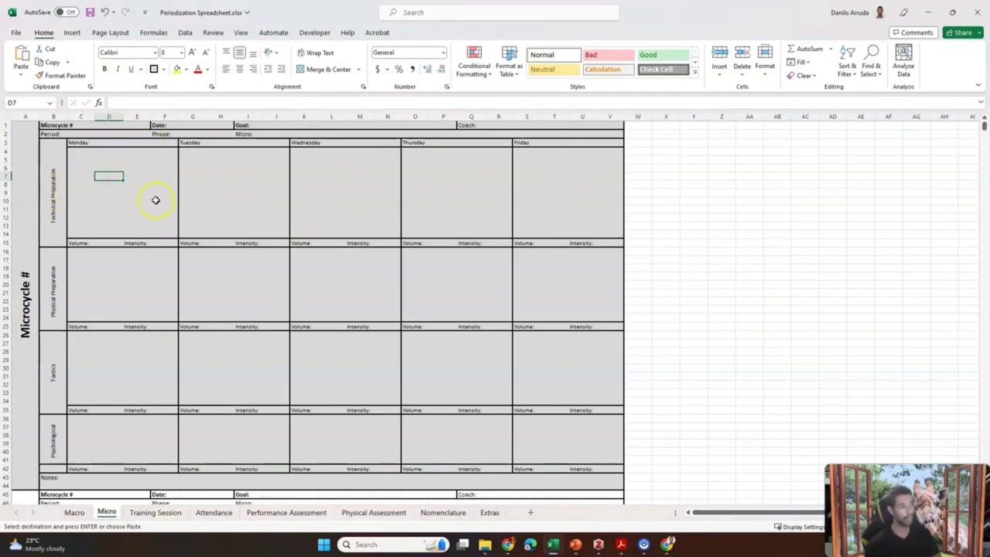
pyautogui.click(53, 188)
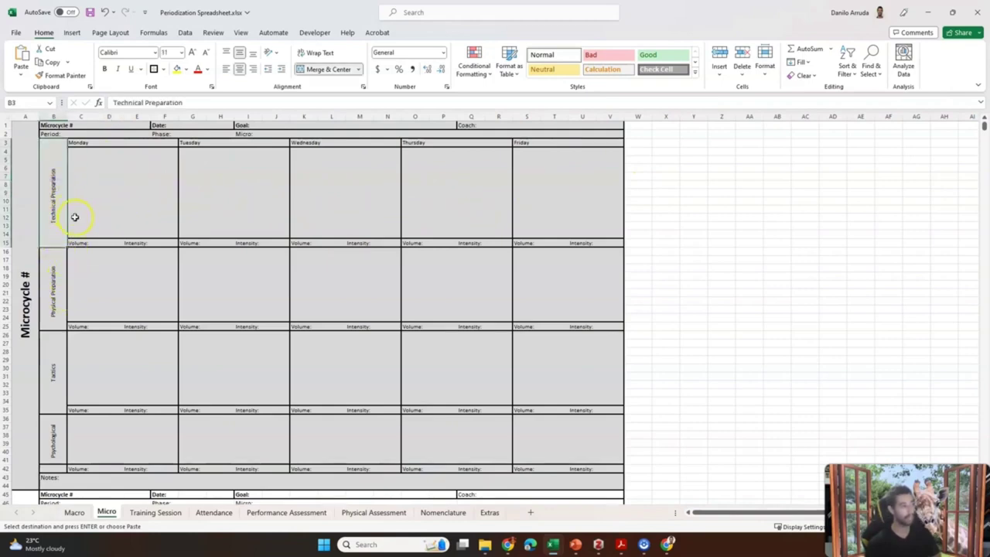
pyautogui.click(54, 294)
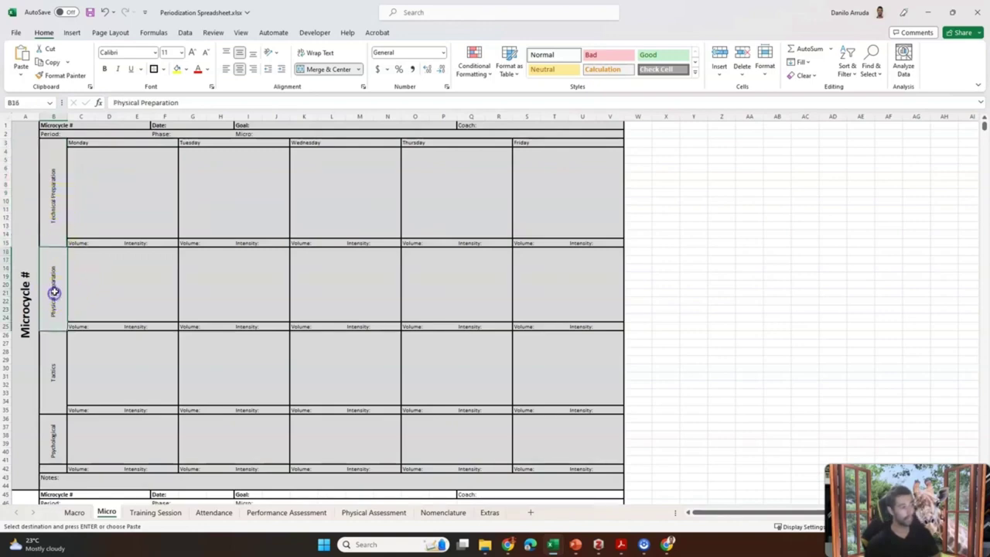
pyautogui.click(52, 360)
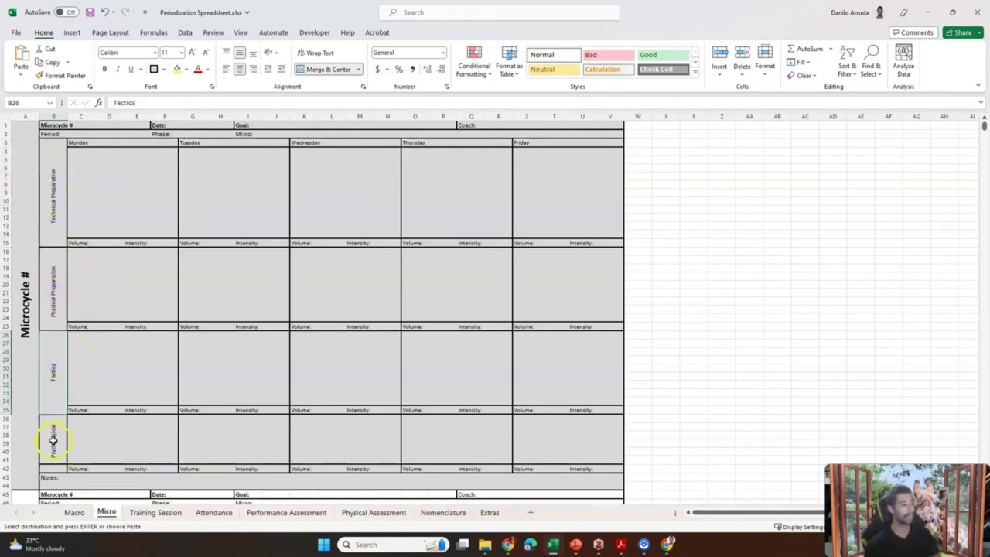
pyautogui.click(53, 440)
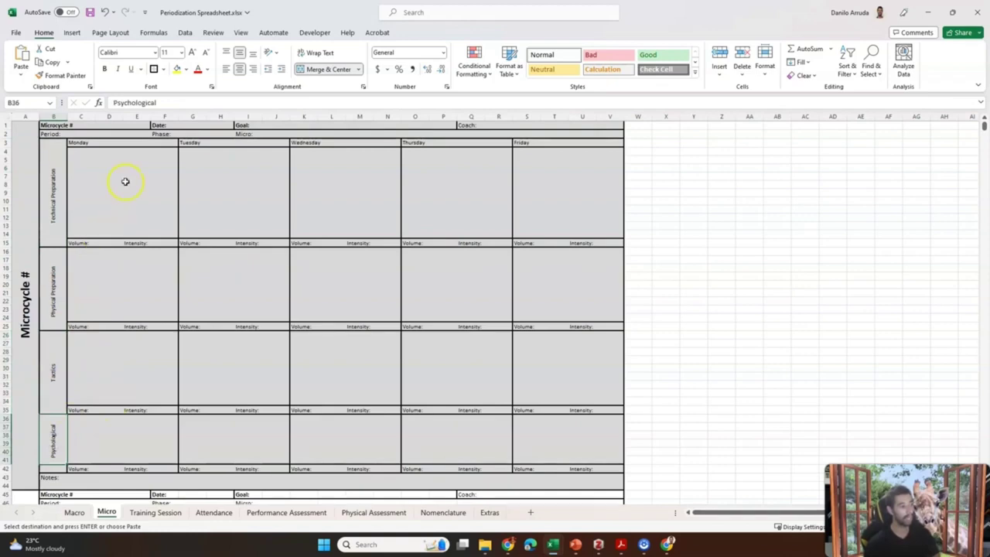
# - Enter "serve to position 1" in cell C6, in Monday's Technical Preparation block
pyautogui.click(88, 186)
pyautogui.click(106, 167)
pyautogui.click(82, 168)
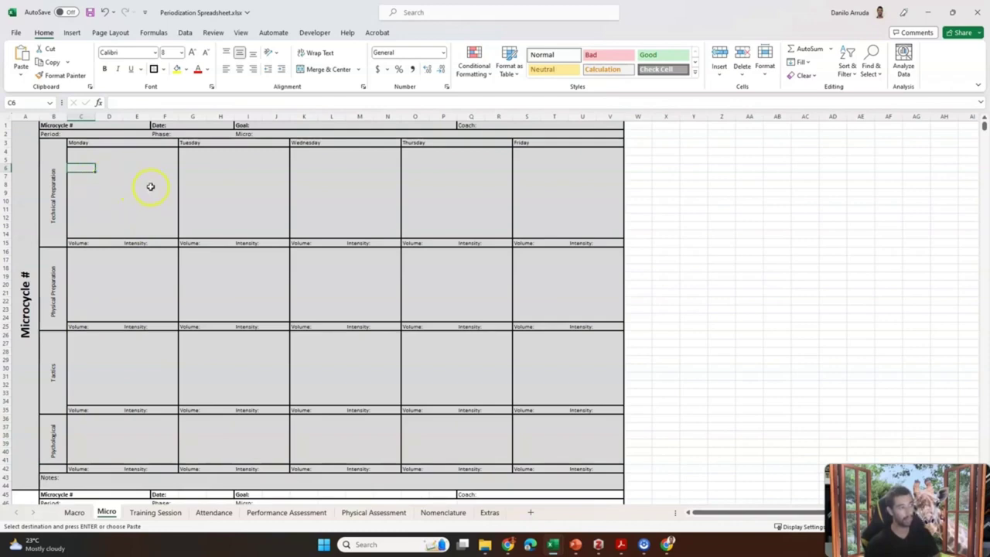
pyautogui.write('serve to position 1')
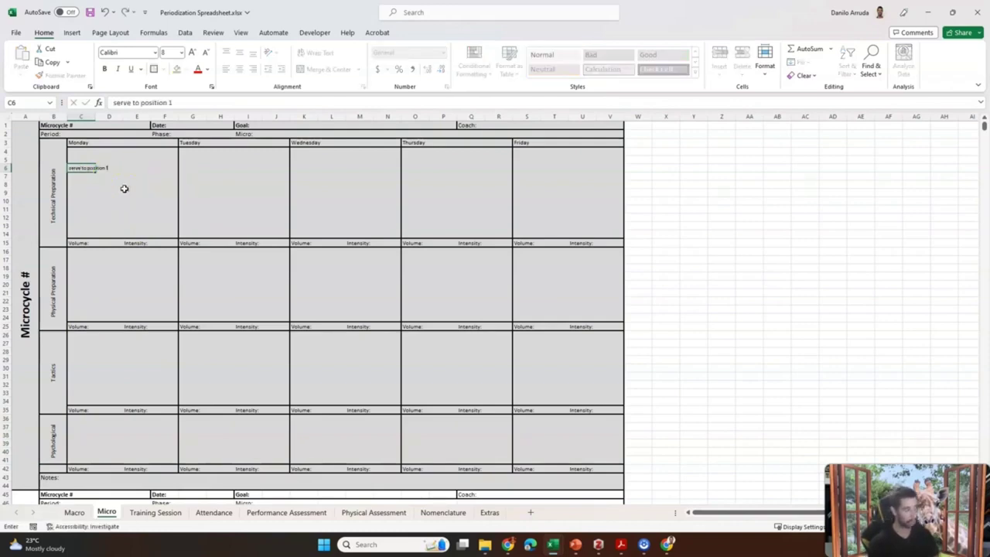
pyautogui.press('Return')
pyautogui.press('Down')
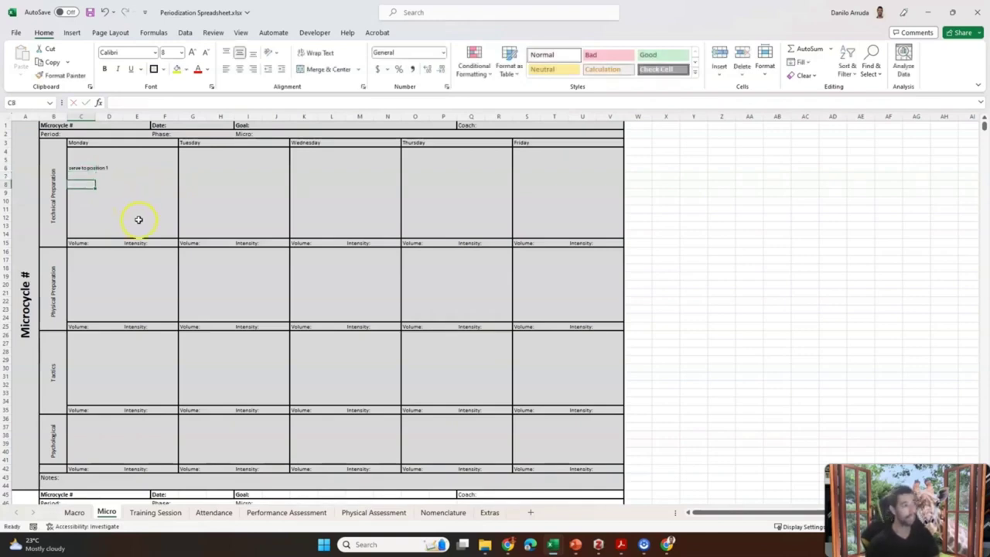
# - Enter "variation of squats" in C20 and "flexibility" in C21, in Monday's Physical Preparation block
pyautogui.click(92, 283)
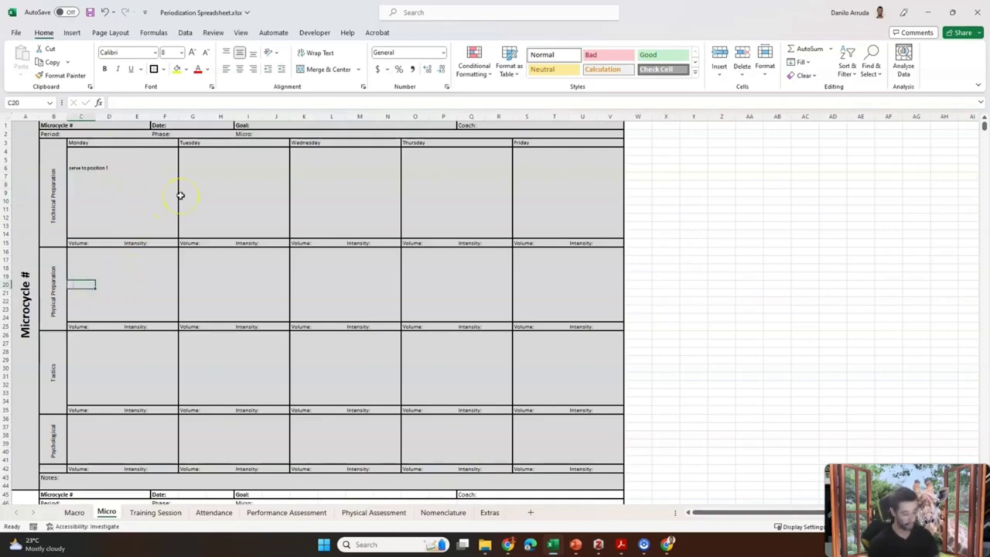
pyautogui.write('su')
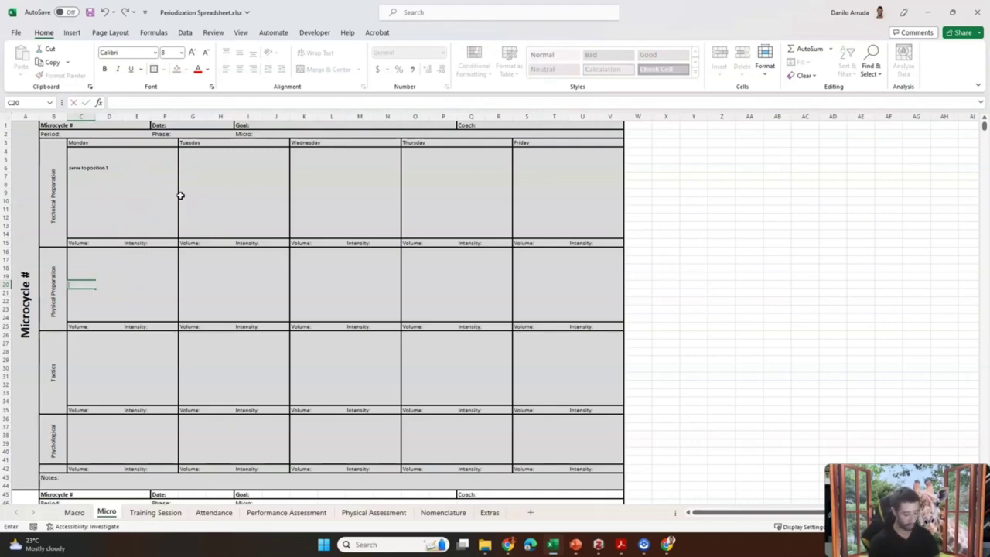
pyautogui.write('squ')
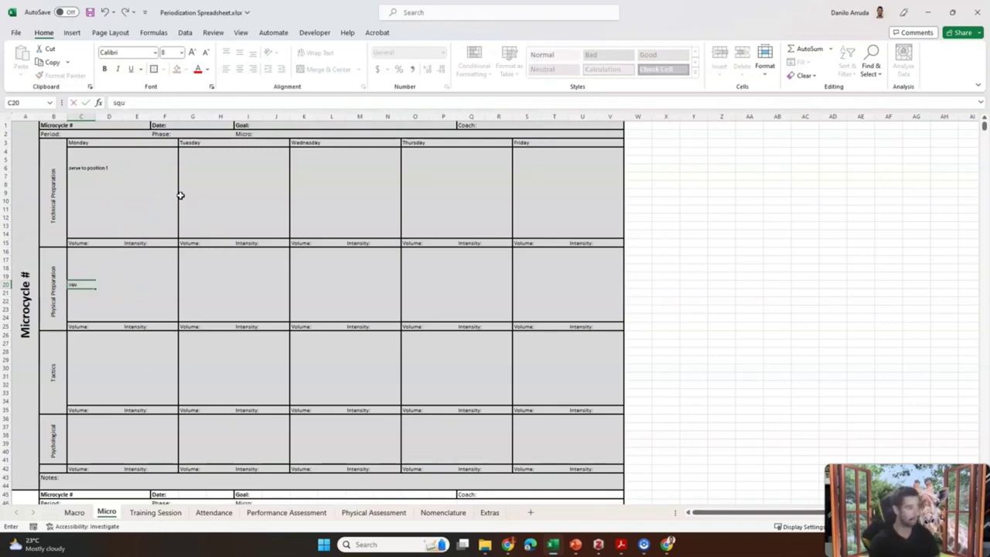
pyautogui.press('BackSpace')
pyautogui.press('BackSpace')
pyautogui.press('BackSpace')
pyautogui.write('variation of')
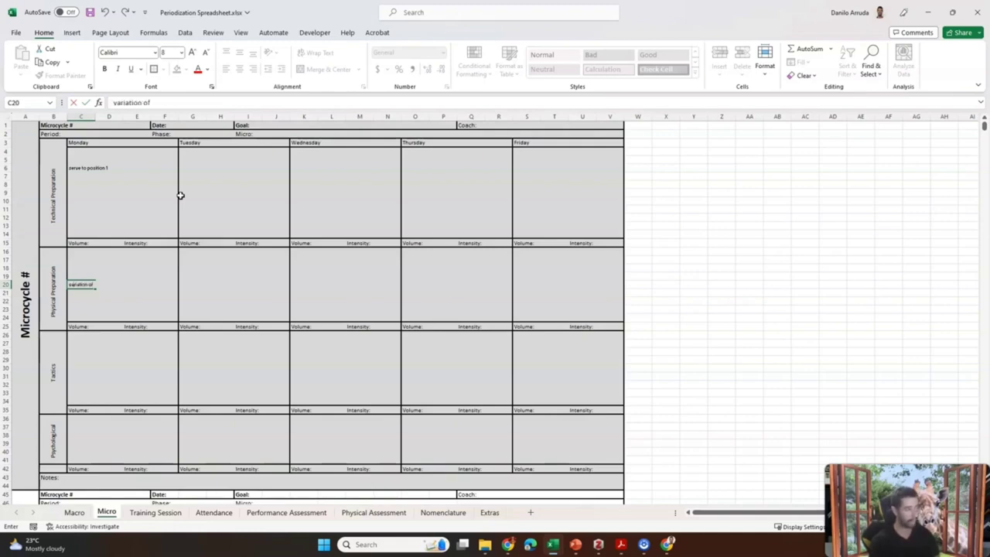
pyautogui.write(' squats')
pyautogui.press('Return')
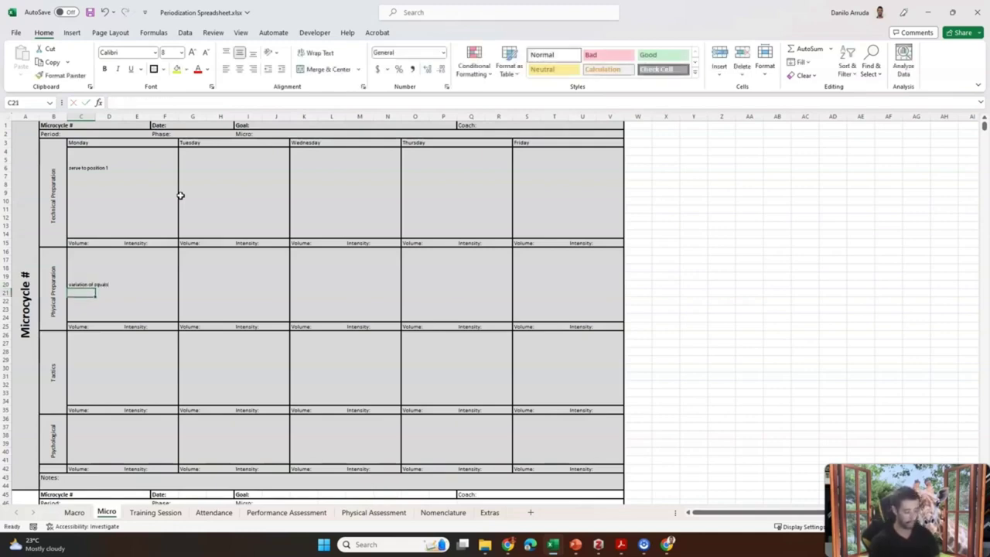
pyautogui.write('flexibility')
pyautogui.press('Return')
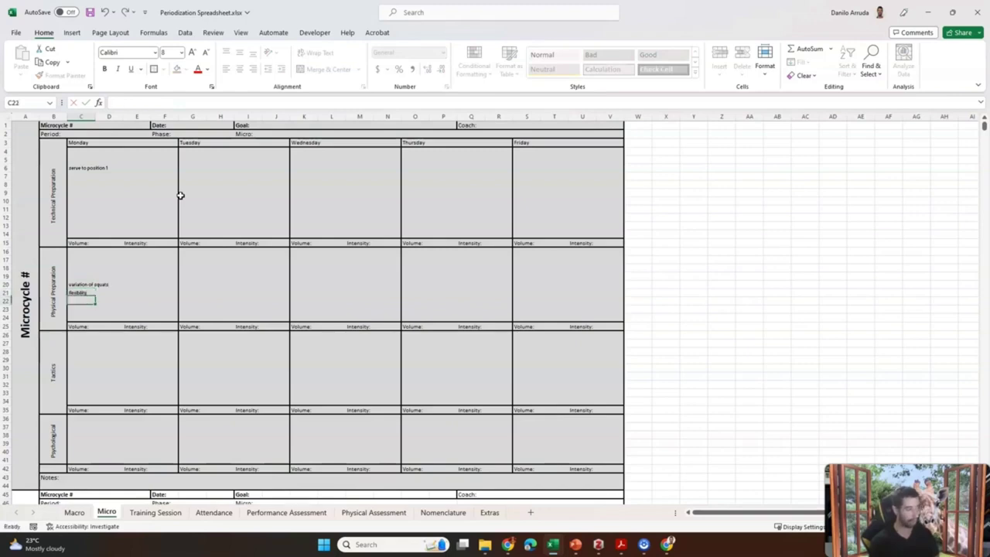
# - Review the Monday and Tuesday blocks of the microcycle, and select the whole first microcycle template
pyautogui.click(82, 367)
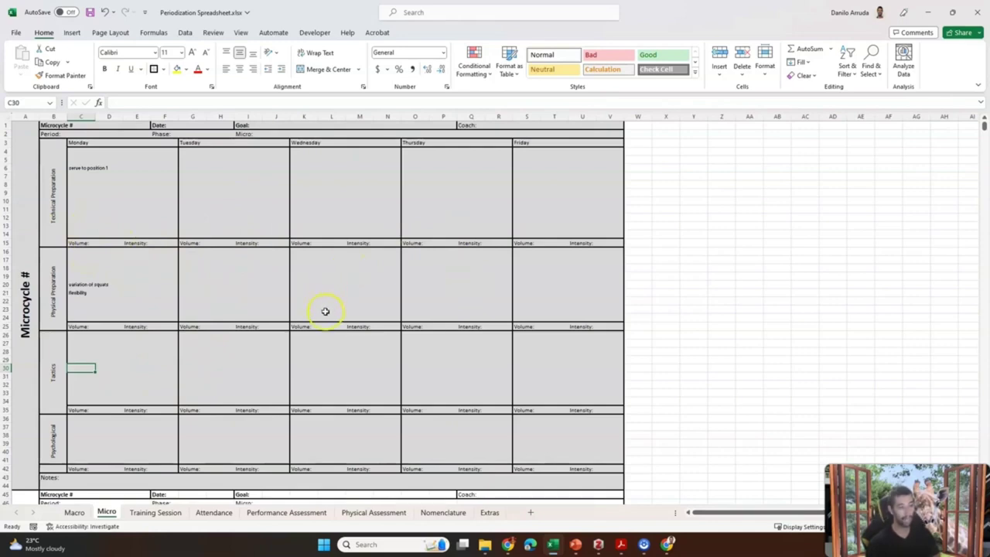
pyautogui.click(132, 192)
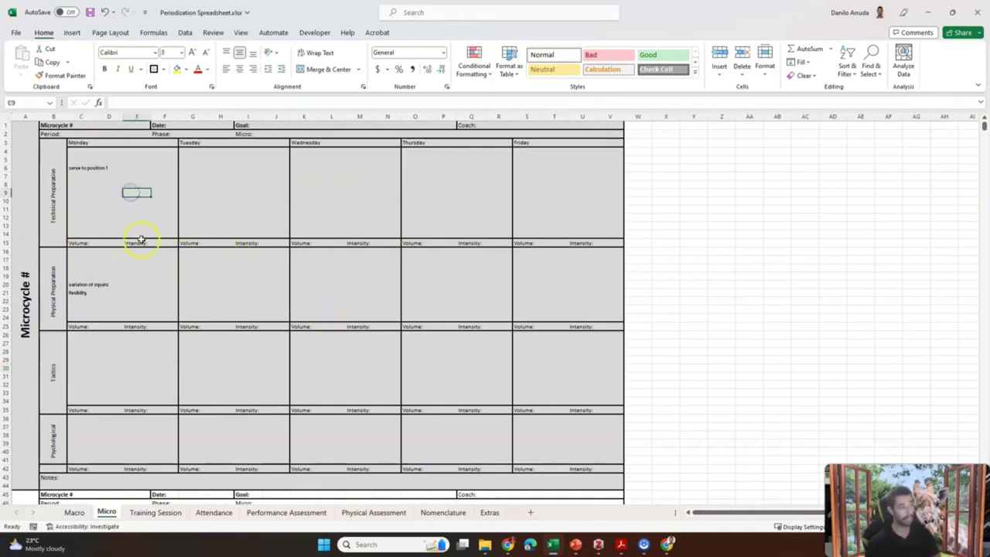
pyautogui.click(82, 167)
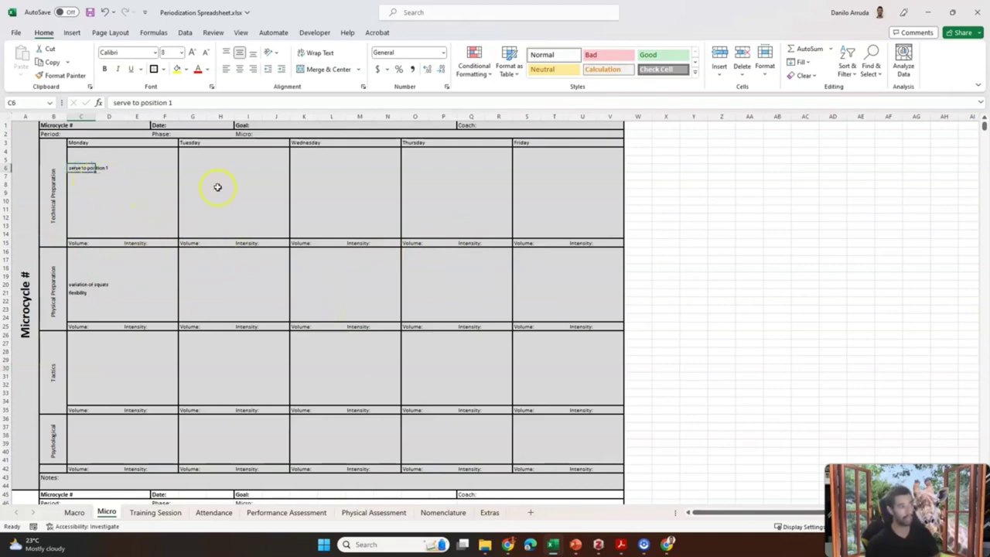
pyautogui.click(193, 168)
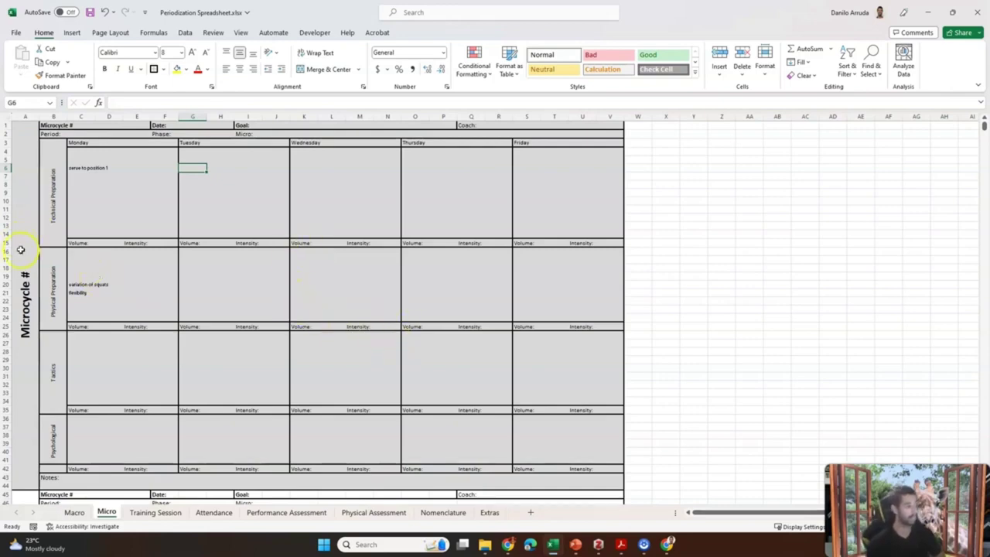
pyautogui.moveTo(21, 249); pyautogui.dragTo(287, 243)
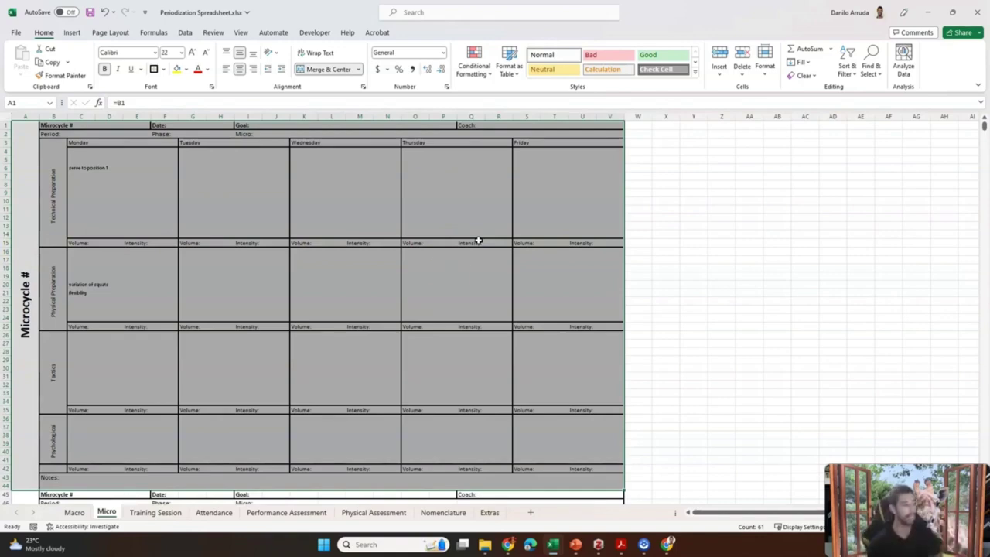
pyautogui.scroll(-8, 354, 298)
pyautogui.scroll(8, 332, 321)
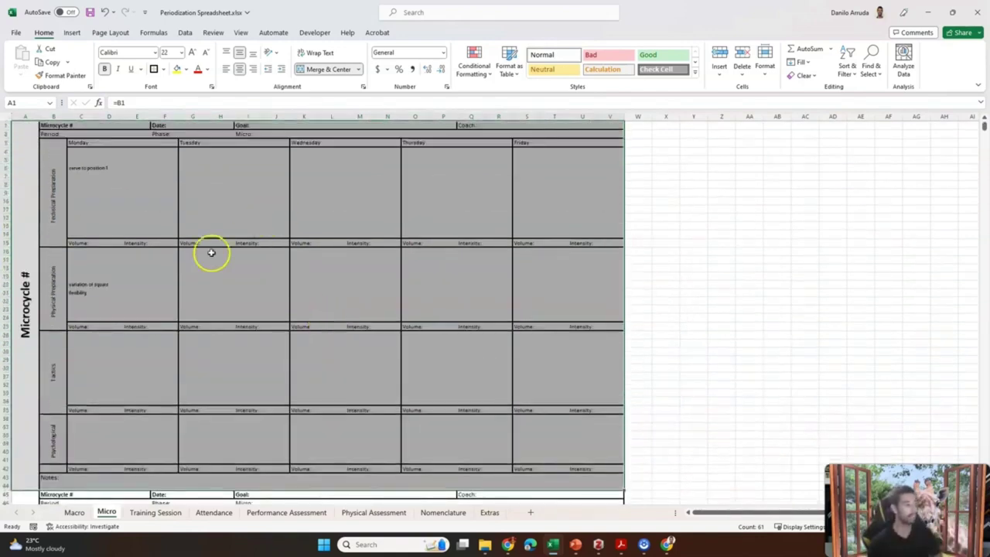
pyautogui.scroll(-1, 203, 309)
pyautogui.scroll(1, 222, 332)
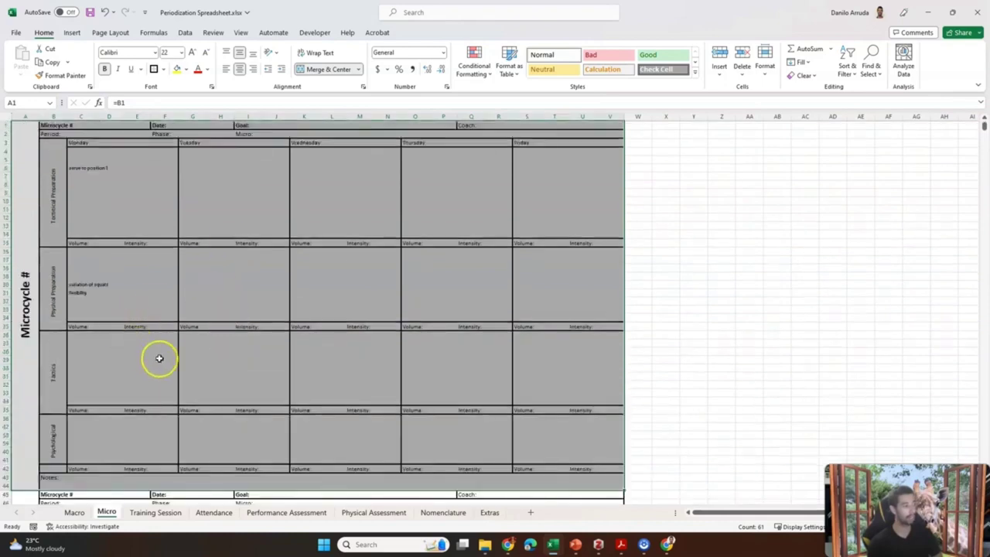
# - Open the Training Session sheet and examine the layout of the first session template at a larger zoom
pyautogui.click(163, 512)
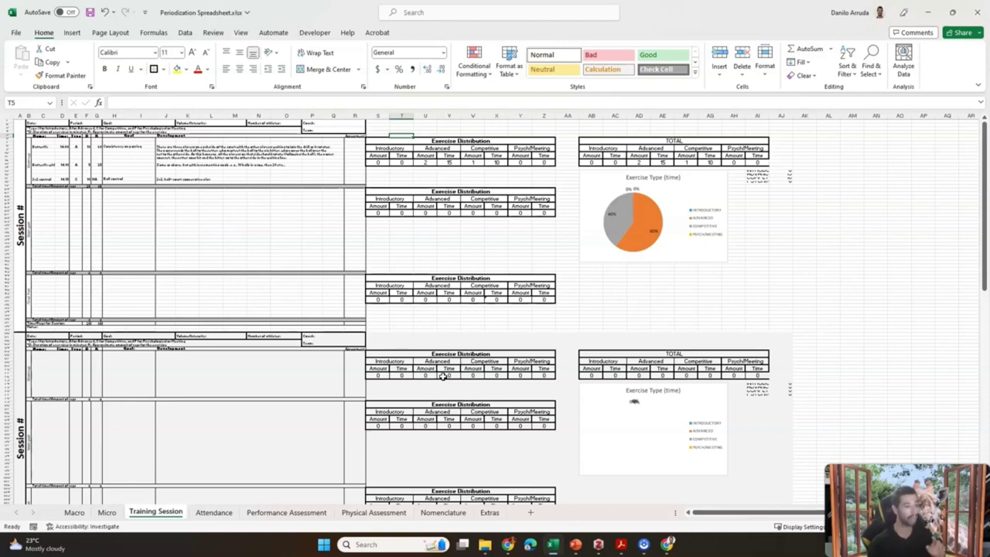
pyautogui.click(120, 211)
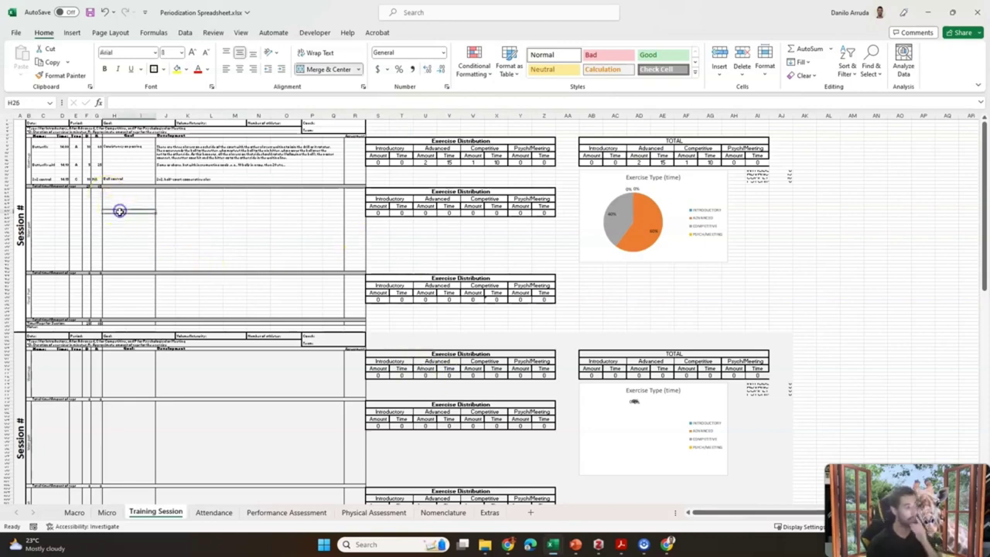
pyautogui.click(21, 225)
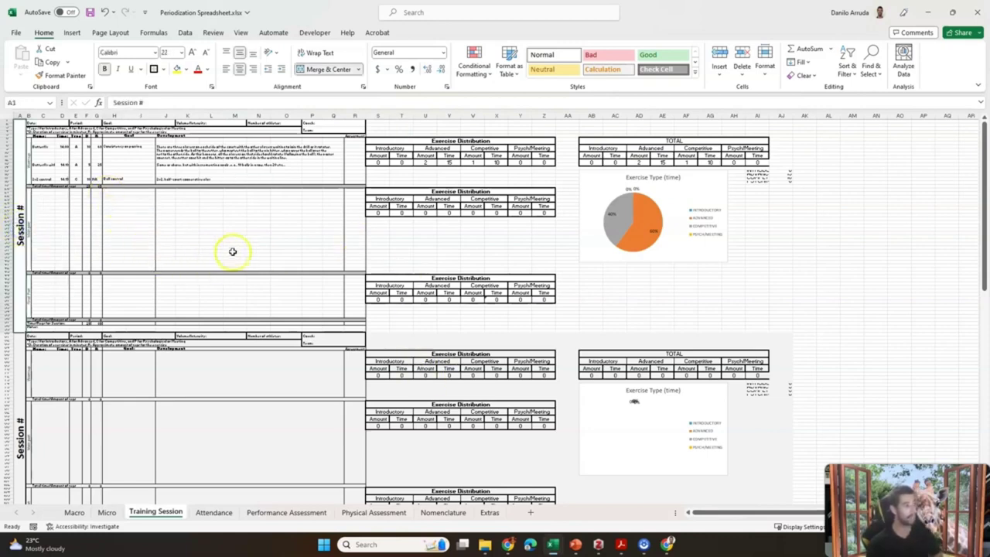
pyautogui.click(223, 212)
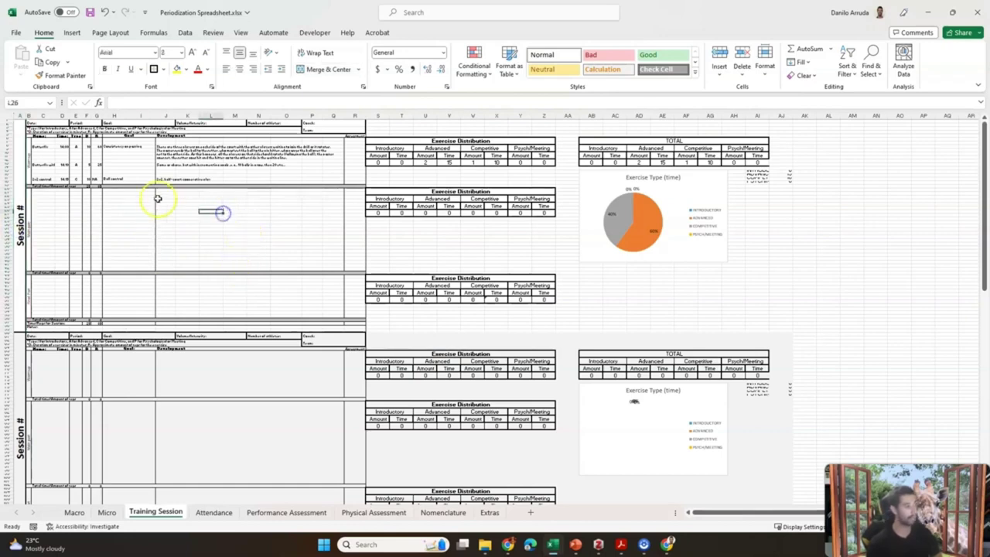
pyautogui.click(113, 183)
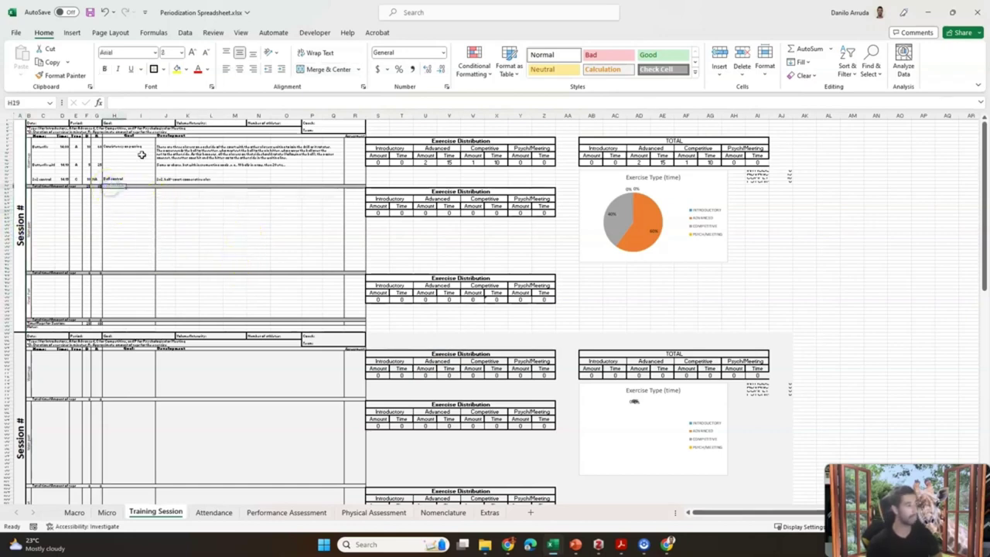
pyautogui.click(174, 222)
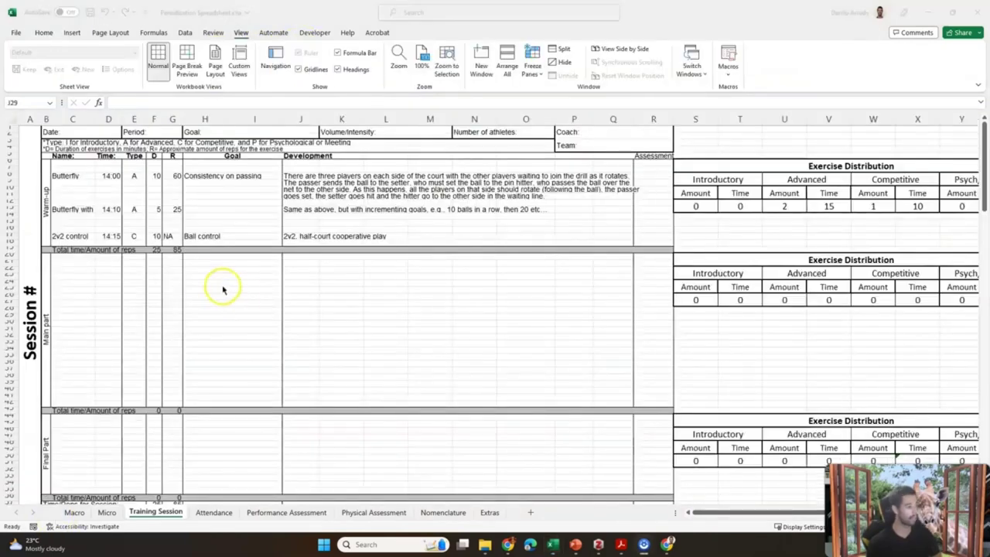
pyautogui.keyDown('ctrl'); pyautogui.scroll(4, 222, 290); pyautogui.keyUp('ctrl')
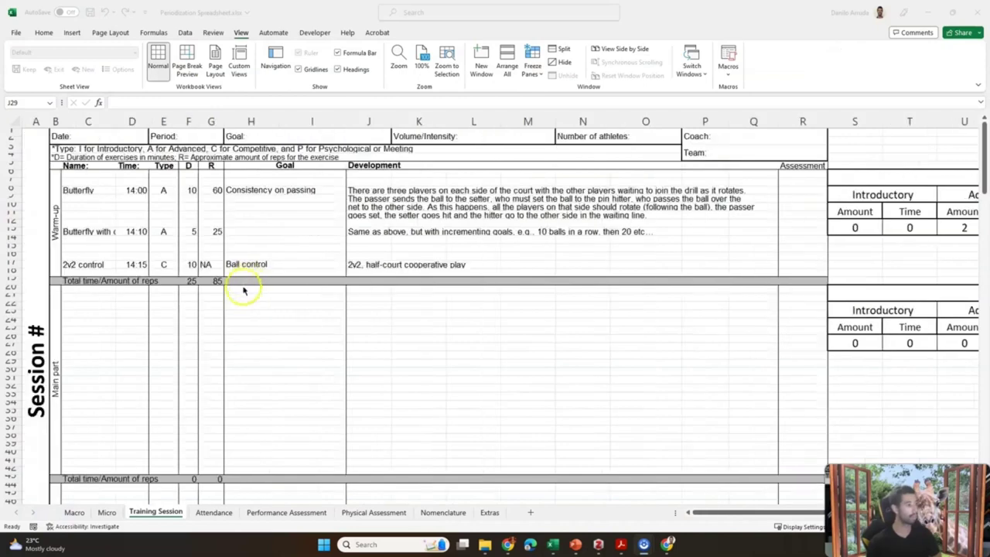
pyautogui.keyDown('ctrl'); pyautogui.scroll(-1, 243, 298); pyautogui.keyUp('ctrl')
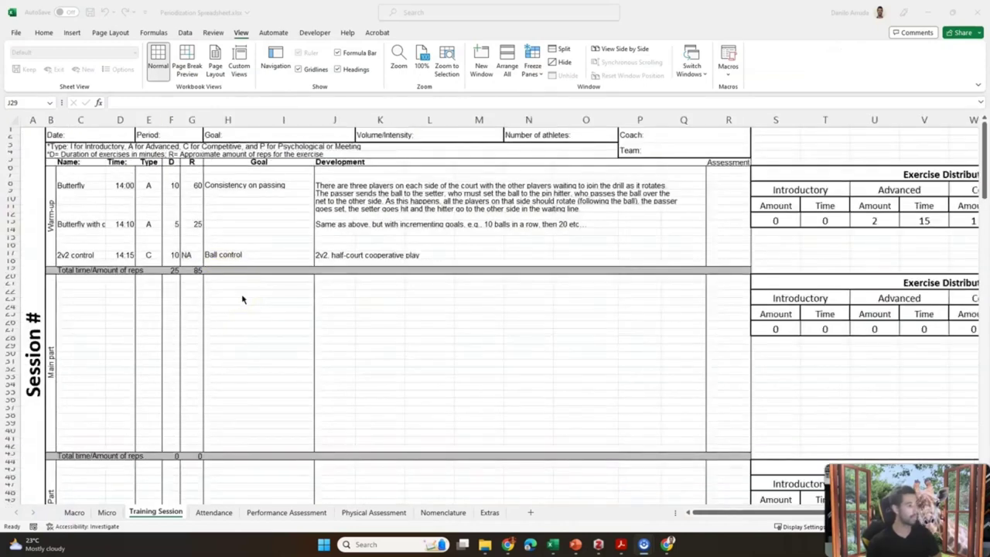
pyautogui.scroll(-3, 239, 305)
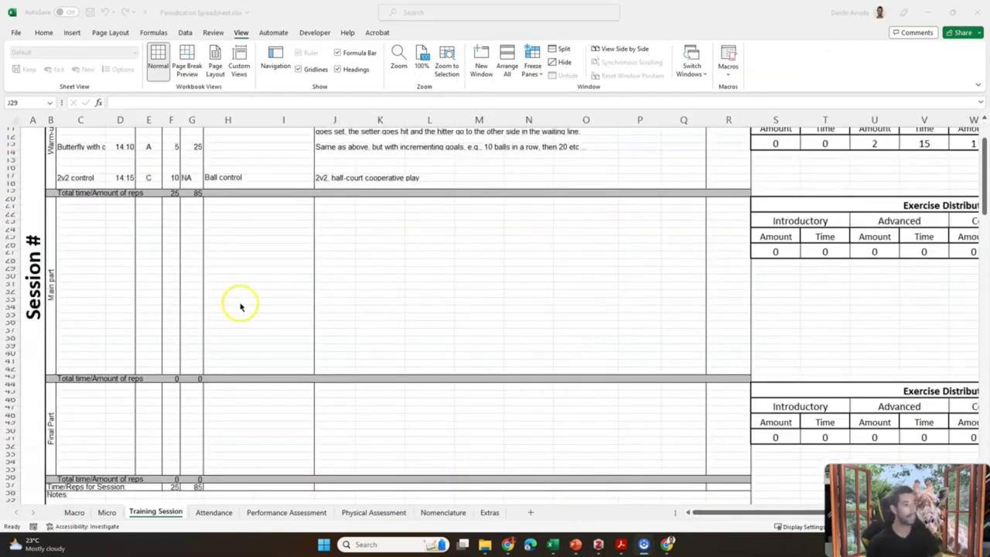
pyautogui.scroll(3, 224, 279)
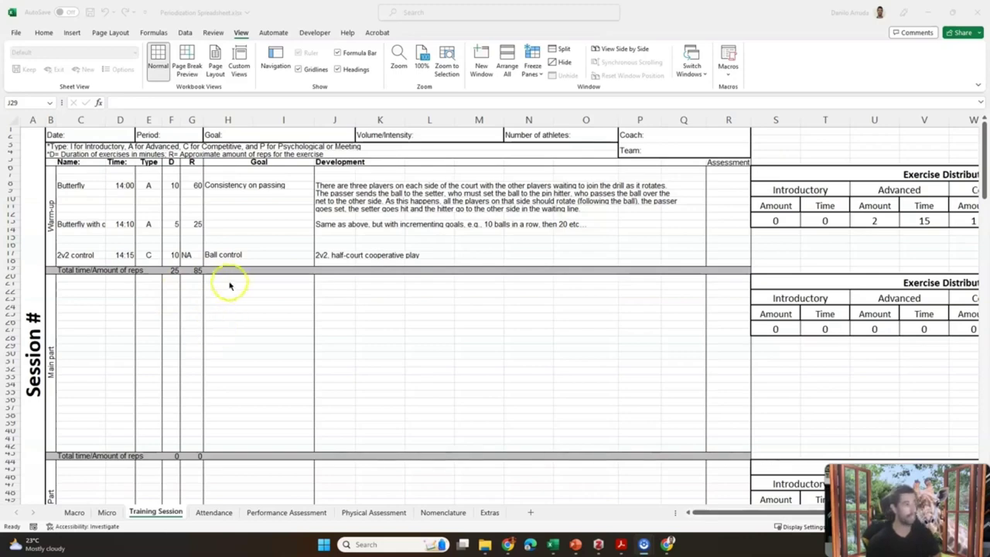
# - Review the session header fields, including Volume/Intensity, Number of athletes, Coach and Team
pyautogui.click(90, 200)
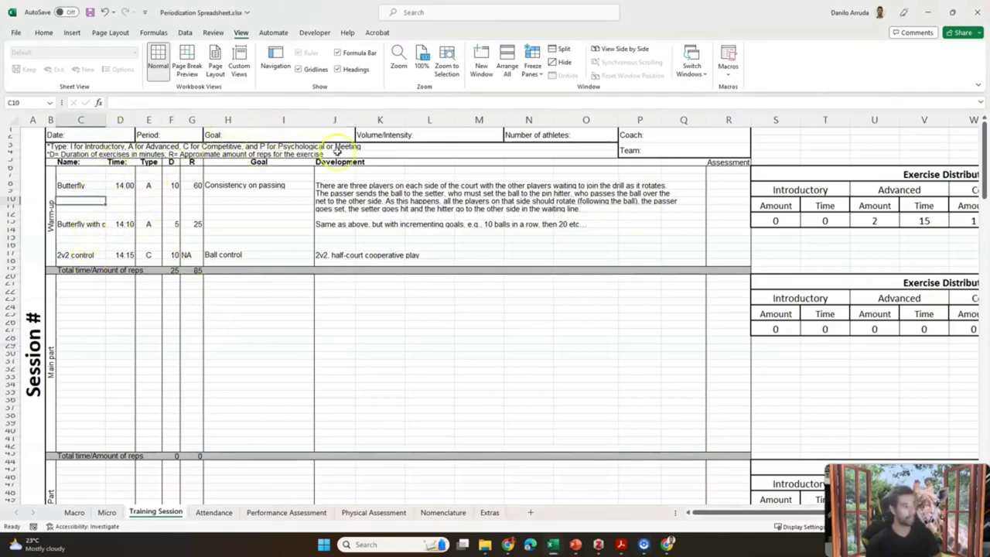
pyautogui.click(394, 134)
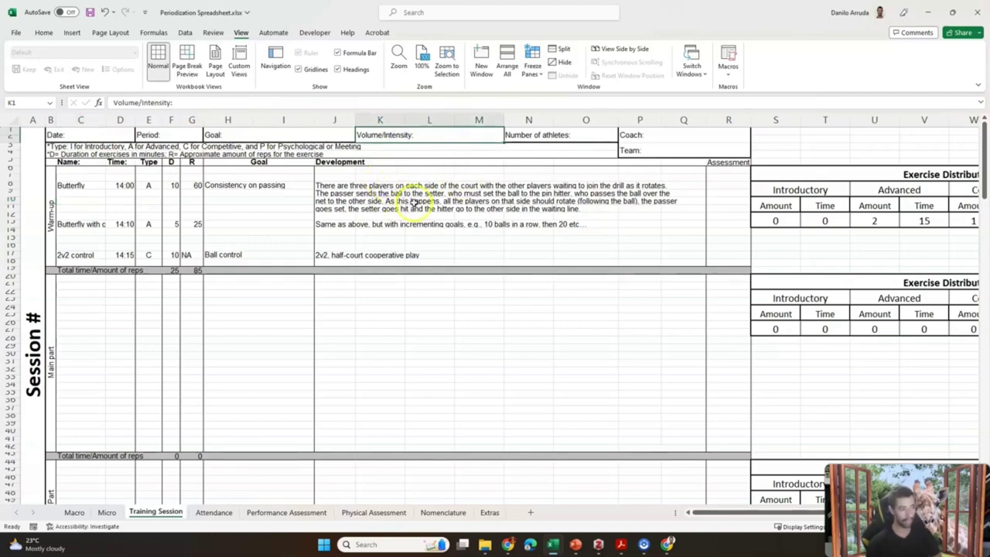
pyautogui.click(579, 139)
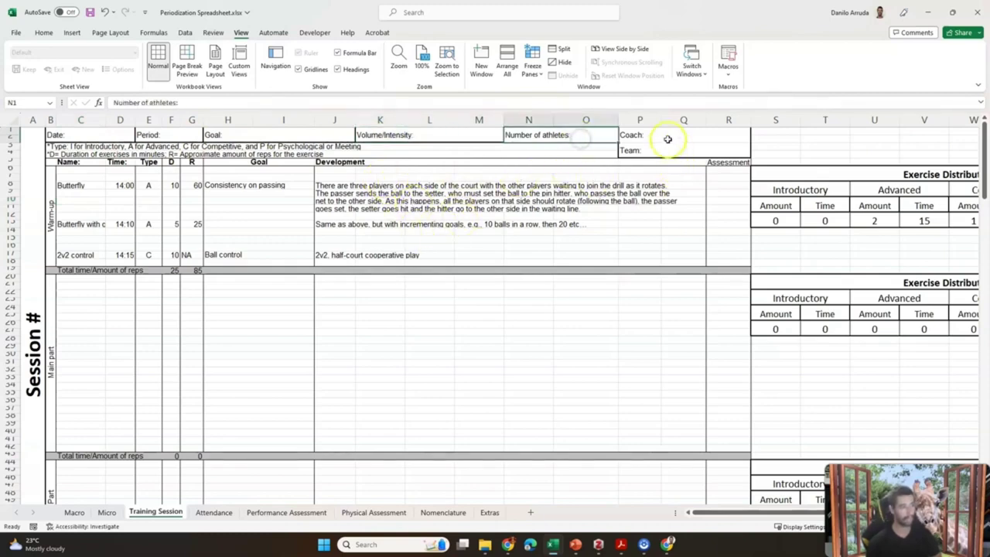
pyautogui.click(665, 138)
pyautogui.click(667, 153)
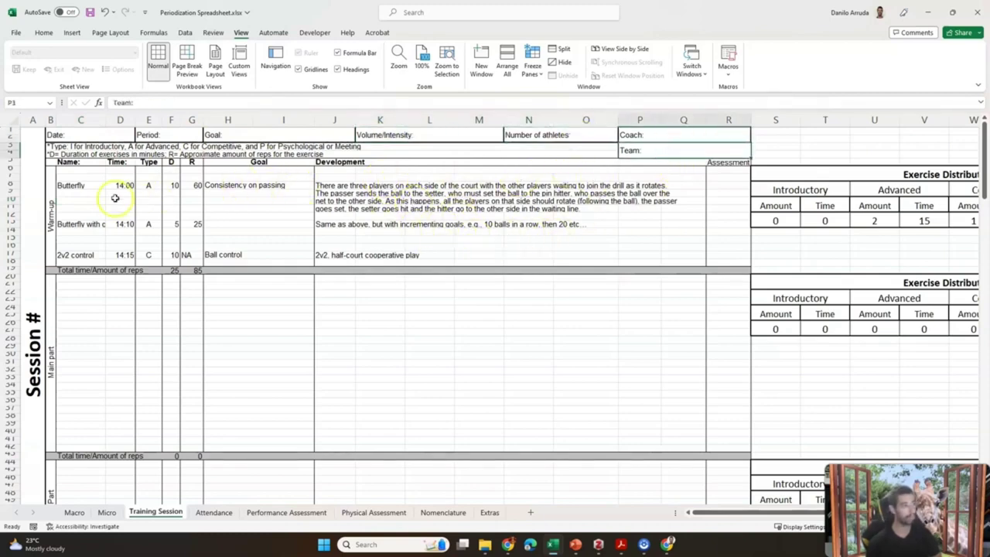
# - Examine how the session template is divided into the Warm-up, Main part and Final Part sections
pyautogui.click(77, 185)
pyautogui.scroll(-1, 87, 283)
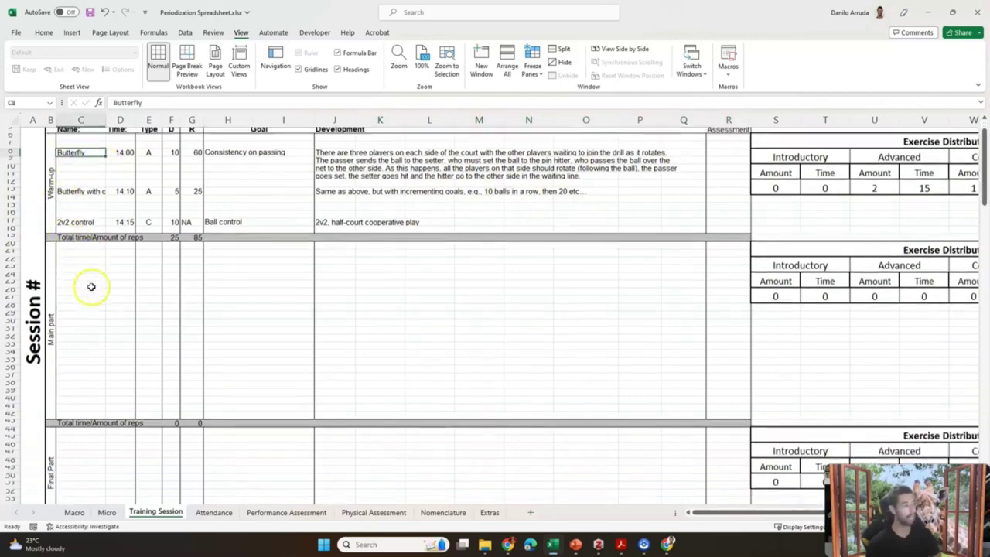
pyautogui.scroll(1, 121, 325)
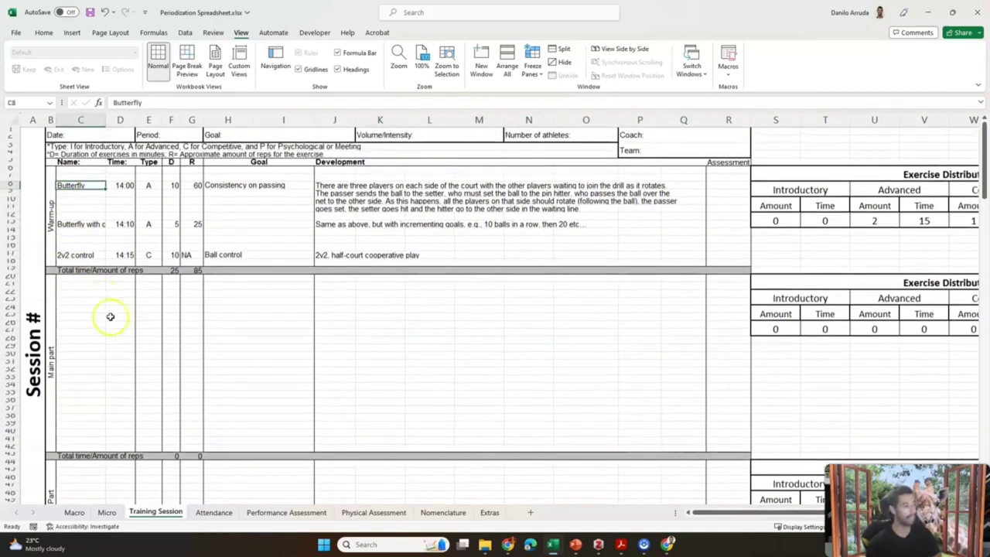
pyautogui.scroll(-1, 105, 334)
pyautogui.scroll(1, 93, 309)
pyautogui.click(52, 205)
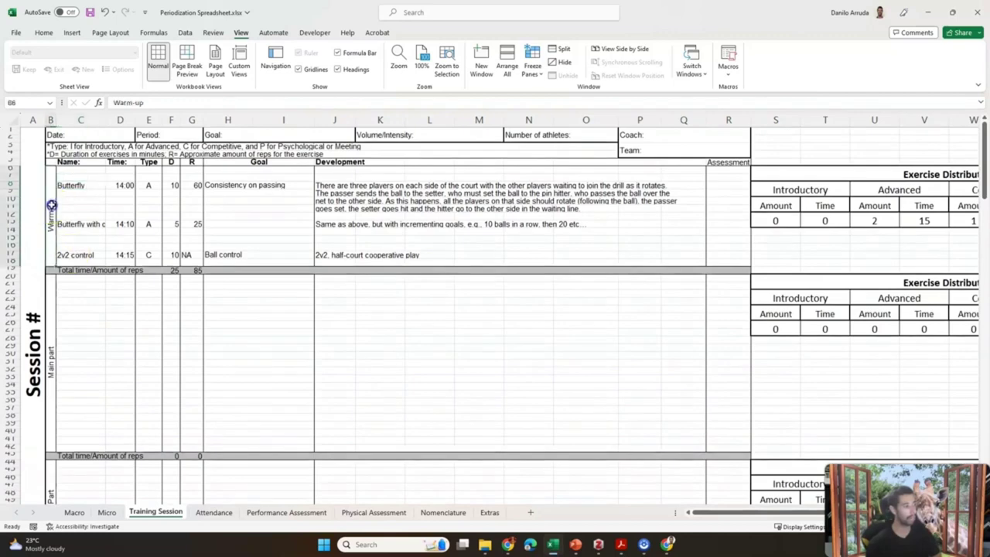
pyautogui.scroll(-1, 68, 318)
pyautogui.click(52, 313)
pyautogui.scroll(-1, 84, 353)
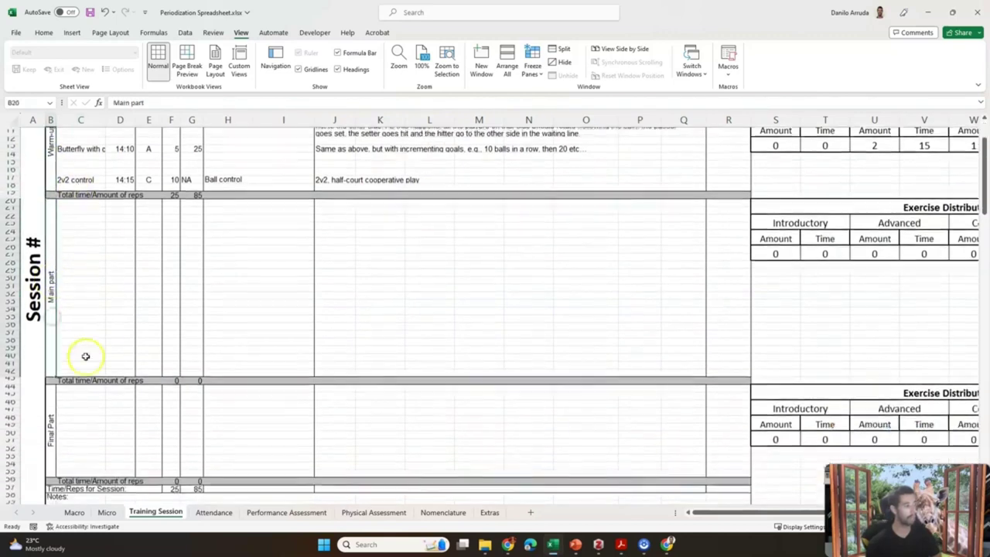
pyautogui.scroll(2, 85, 367)
# - Go through the Butterfly warm-up drill's name, time, type, duration, reps, goal and development entries
pyautogui.click(87, 183)
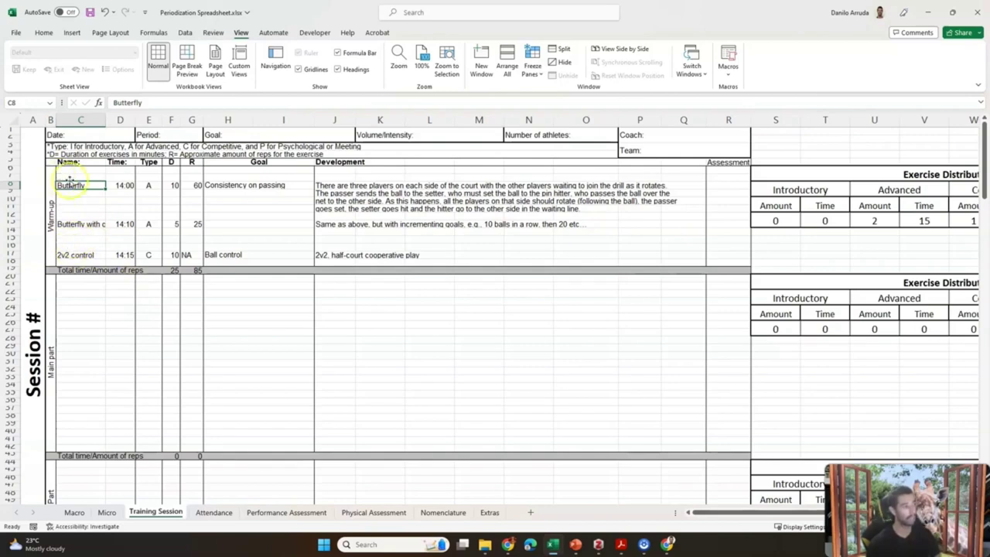
pyautogui.click(121, 187)
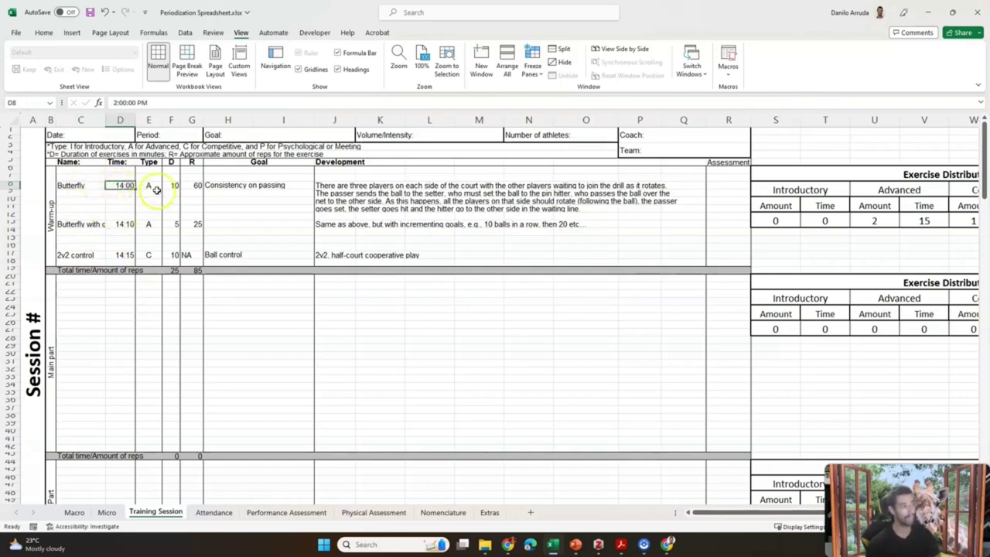
pyautogui.click(148, 185)
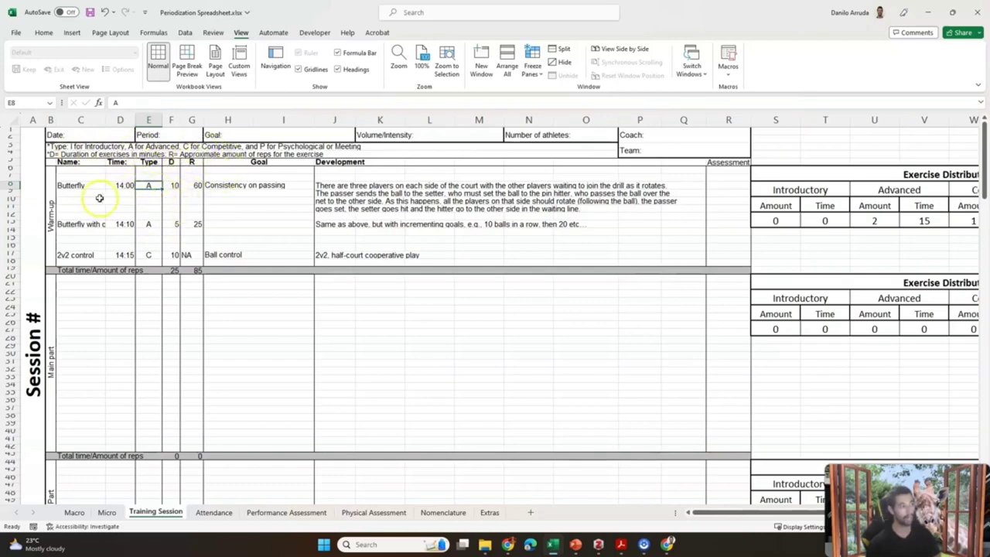
pyautogui.click(171, 188)
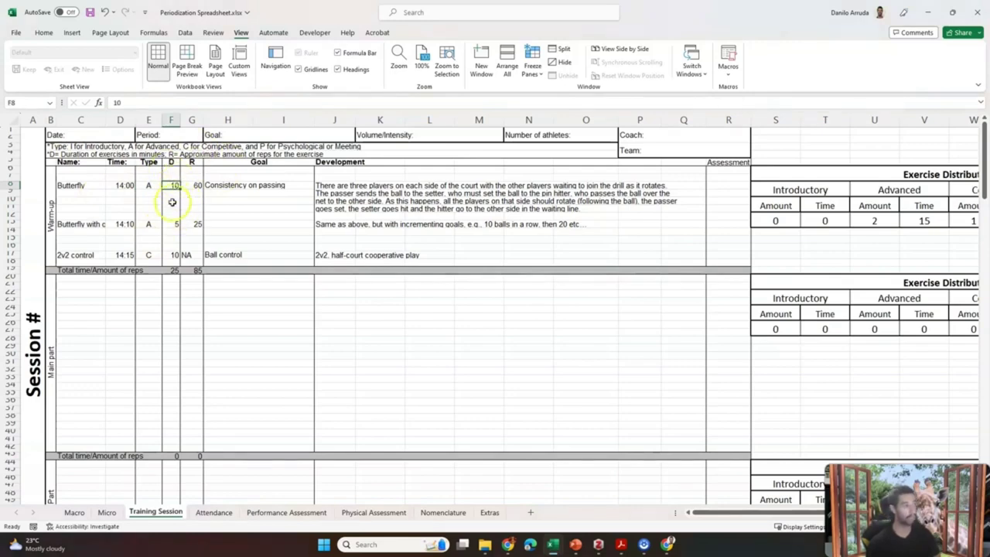
pyautogui.click(196, 188)
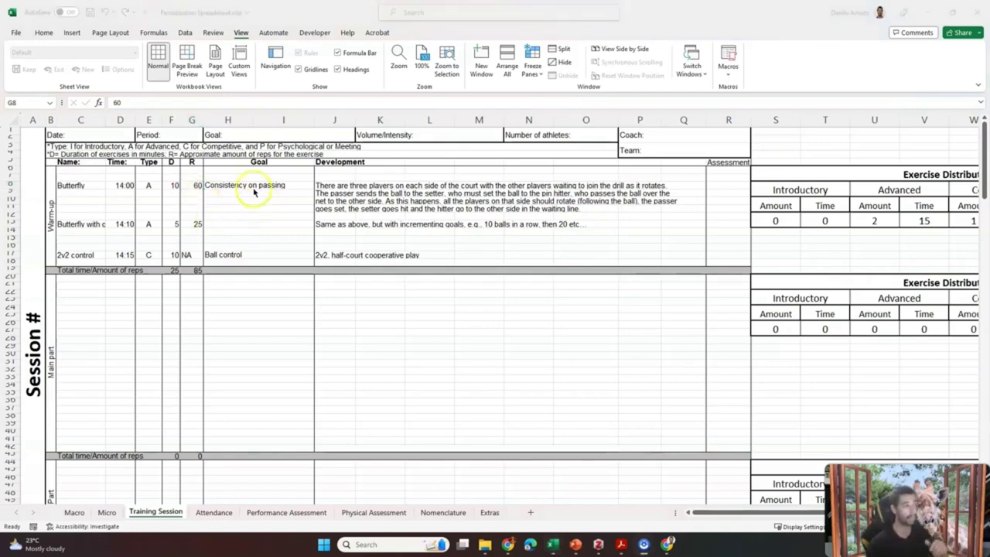
pyautogui.click(254, 191)
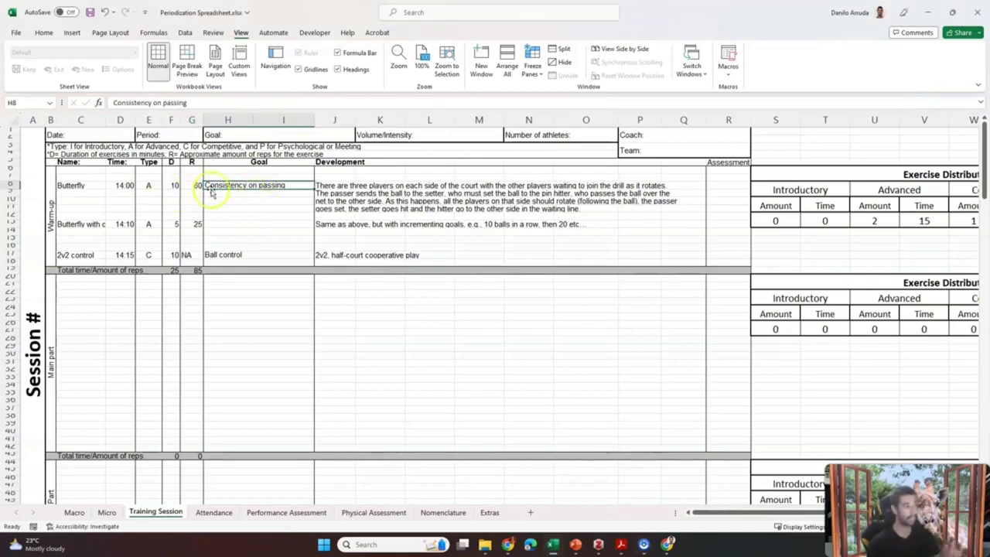
pyautogui.click(336, 189)
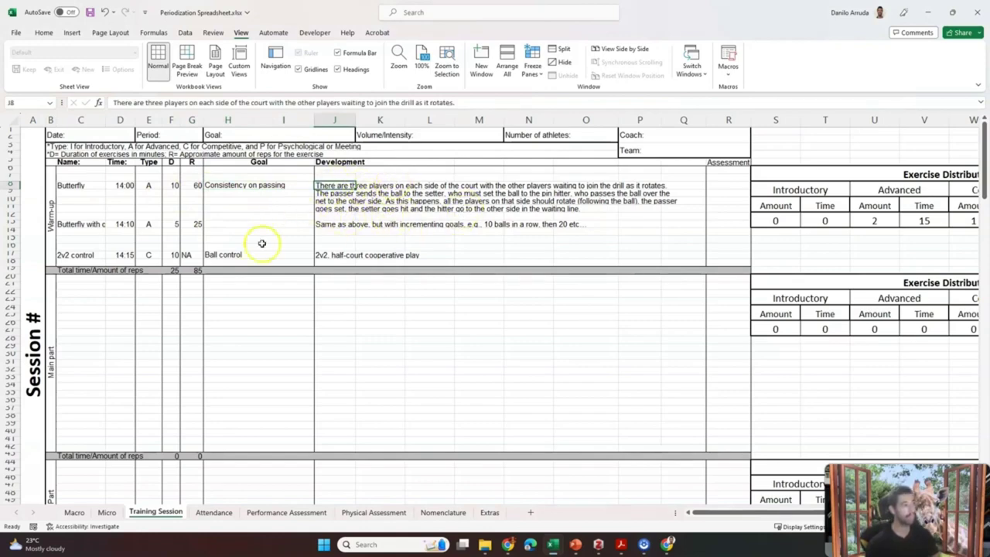
# - Compare the session's exercise entries with the Exercise Distribution tables, the TOTAL table and the Exercise Type (time) pie chart
pyautogui.scroll(-2, 330, 284)
pyautogui.scroll(2, 193, 317)
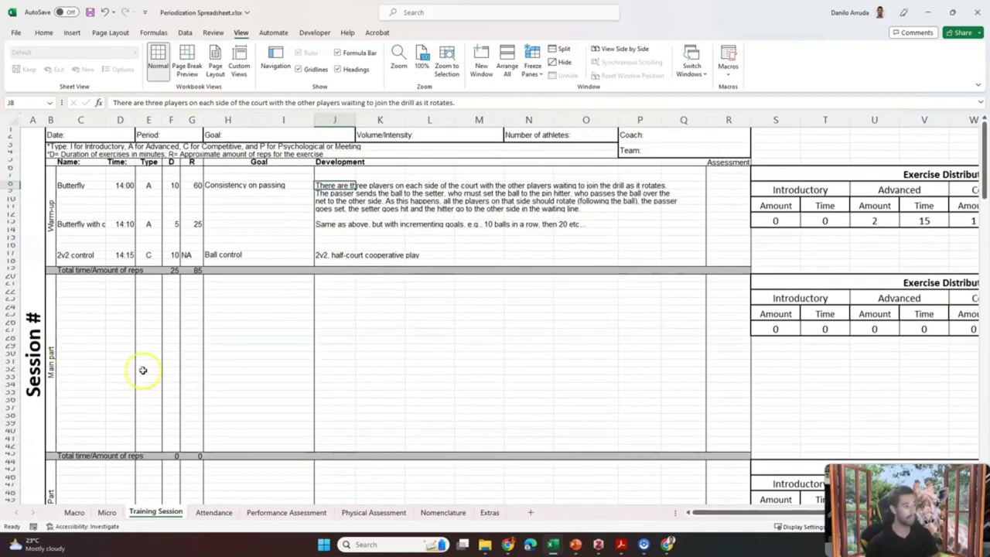
pyautogui.scroll(-5, 257, 338)
pyautogui.scroll(5, 186, 400)
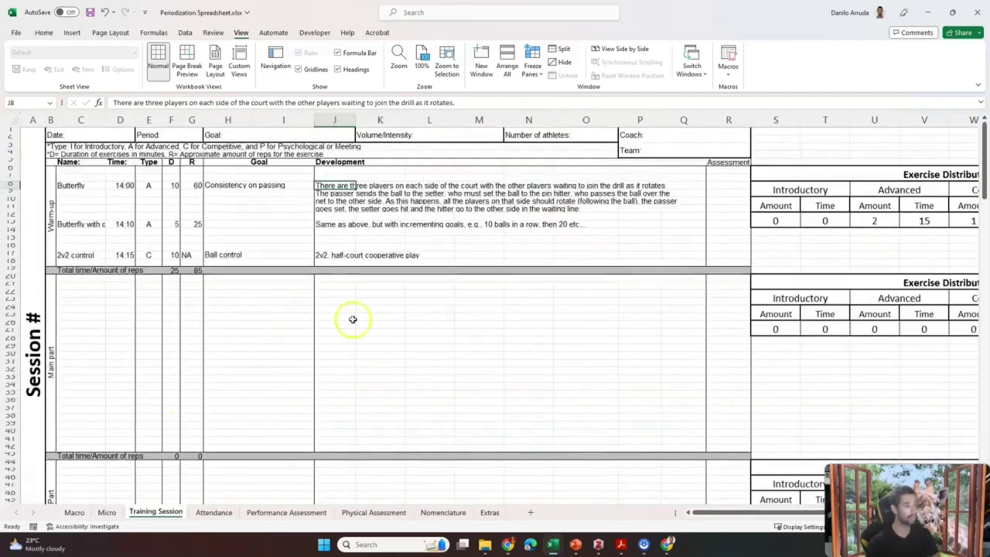
pyautogui.hscroll(5, 386, 277)
pyautogui.hscroll(3, 387, 277)
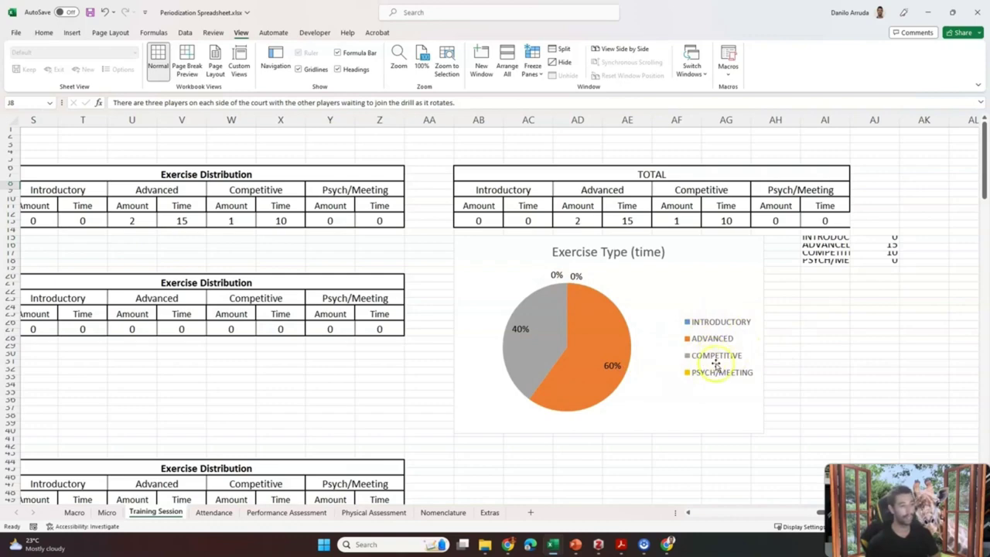
pyautogui.hscroll(-8, 381, 386)
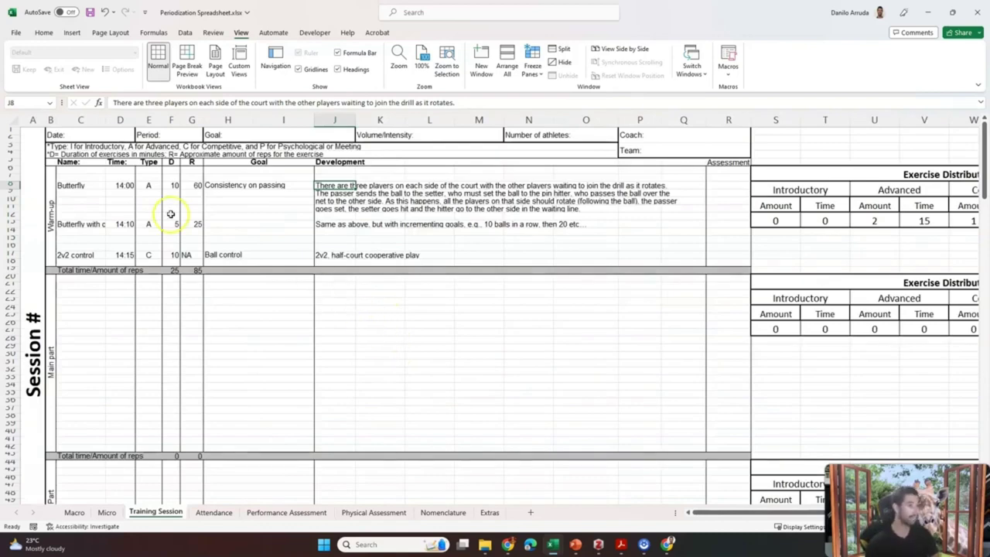
pyautogui.hscroll(4, 285, 276)
pyautogui.hscroll(-4, 284, 277)
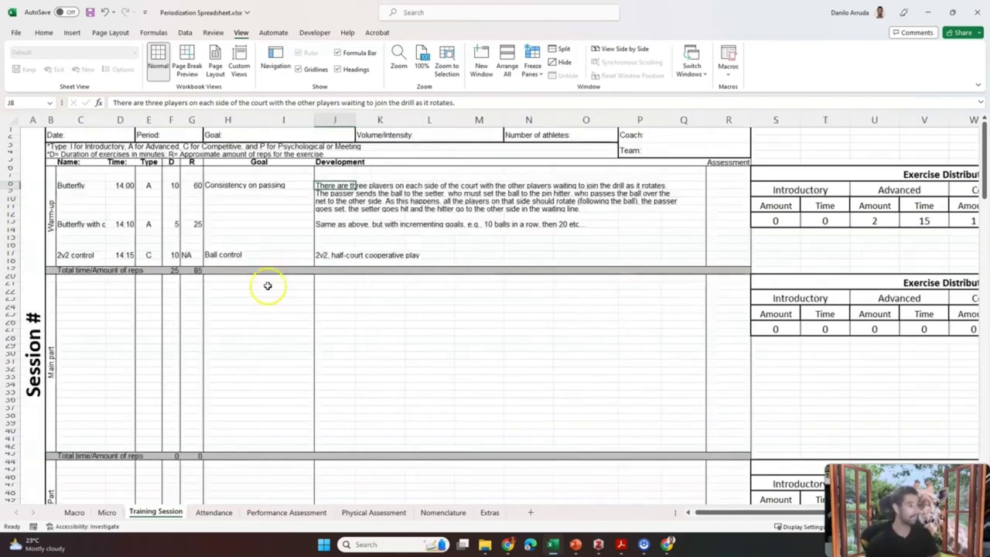
pyautogui.hscroll(4, 262, 285)
pyautogui.hscroll(-4, 261, 285)
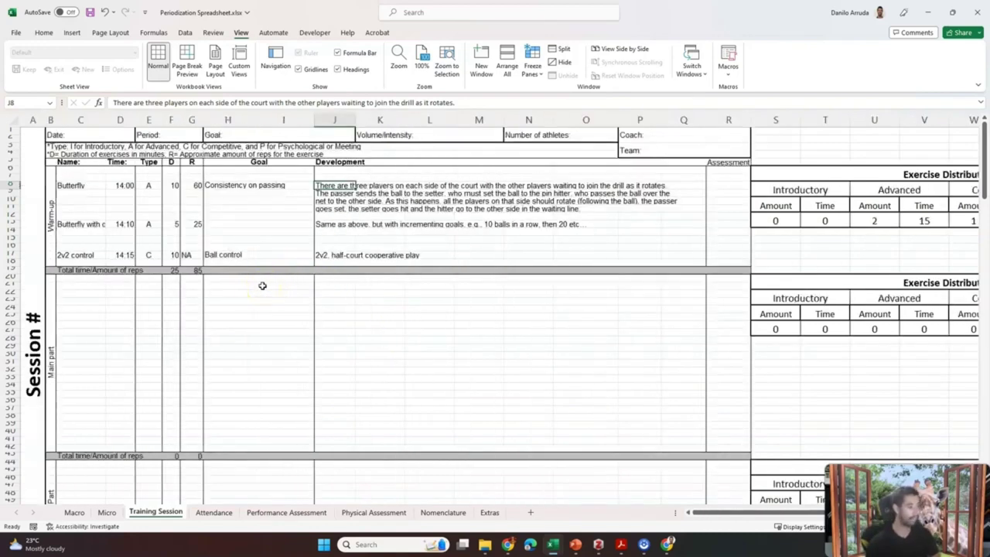
# - Zoom out to show the full first session template and select it from the Session # label through the Assessment column
pyautogui.scroll(-1, 246, 286)
pyautogui.scroll(1, 242, 287)
pyautogui.scroll(-2, 238, 287)
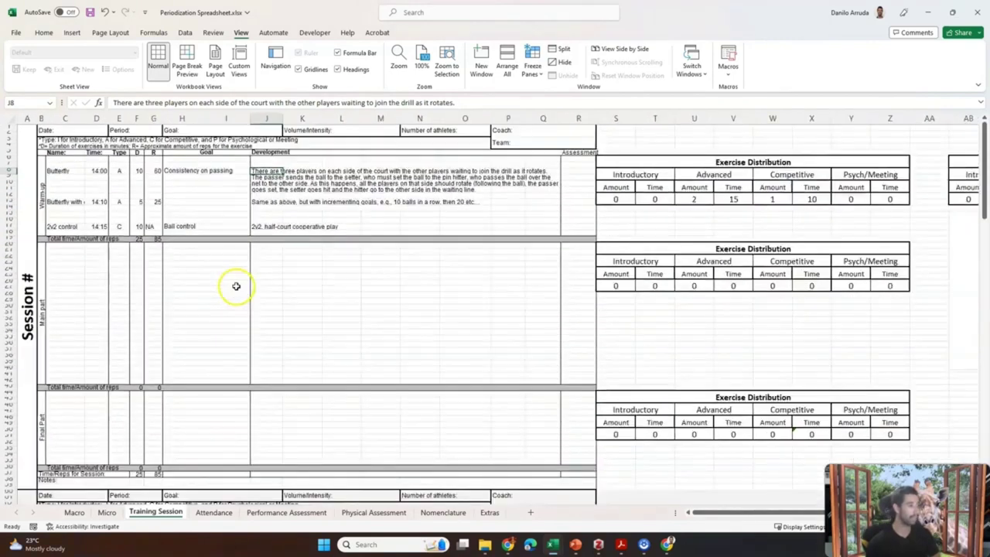
pyautogui.moveTo(33, 307); pyautogui.dragTo(531, 294)
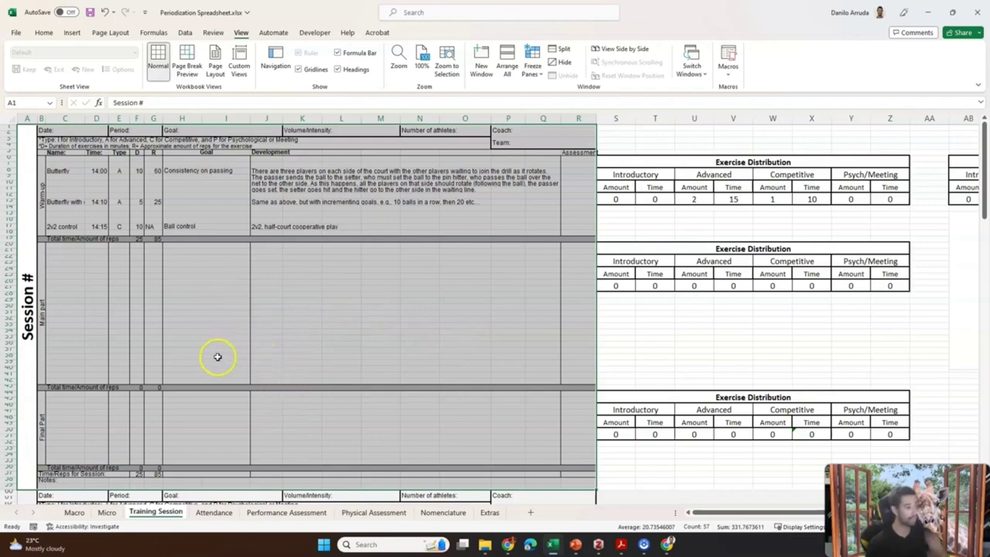
# - Open the Attendance sheet and compare the January attendance codes with the legend
pyautogui.click(214, 513)
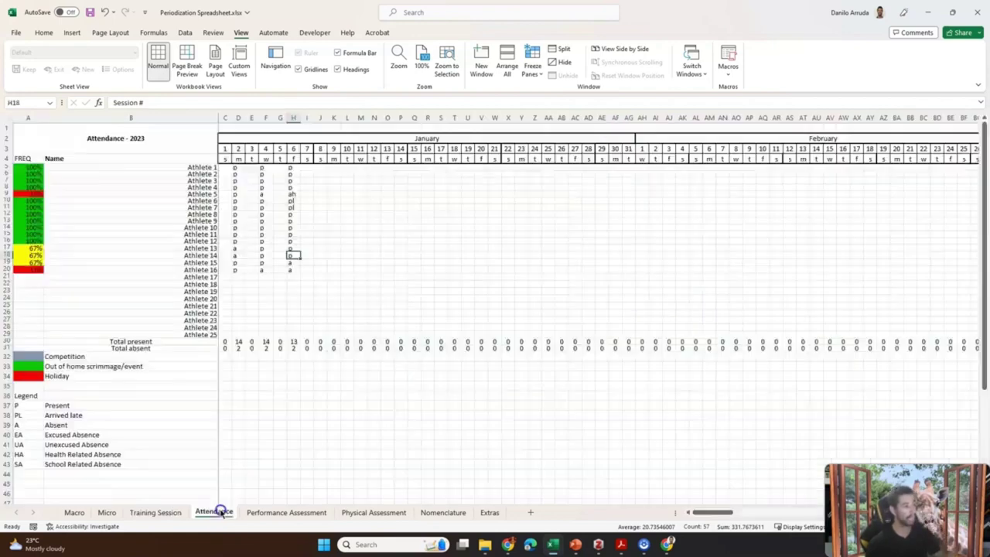
pyautogui.click(257, 187)
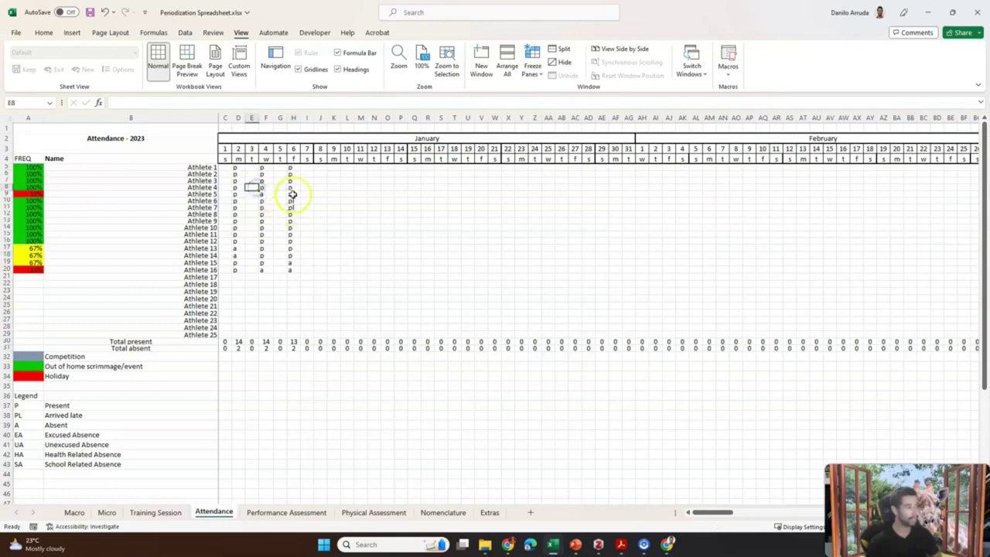
pyautogui.click(291, 195)
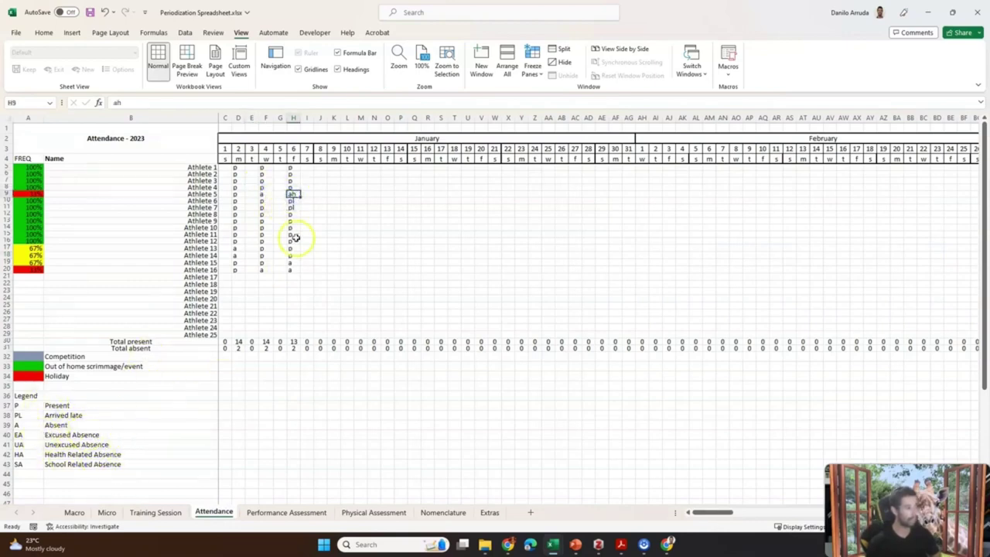
# - Start a comment on Athlete 6's January 6 attendance entry and discard it without posting
pyautogui.click(292, 201)
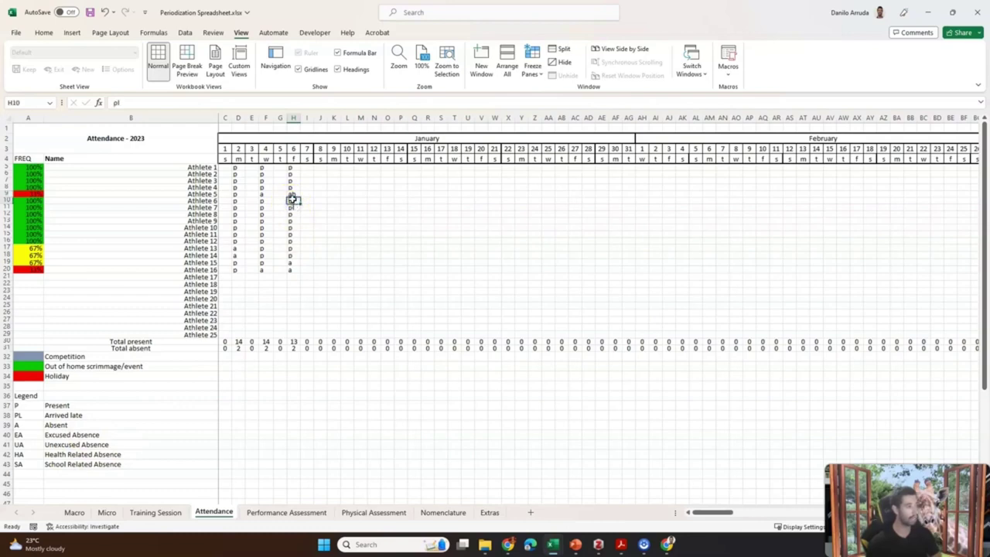
pyautogui.rightClick(291, 200)
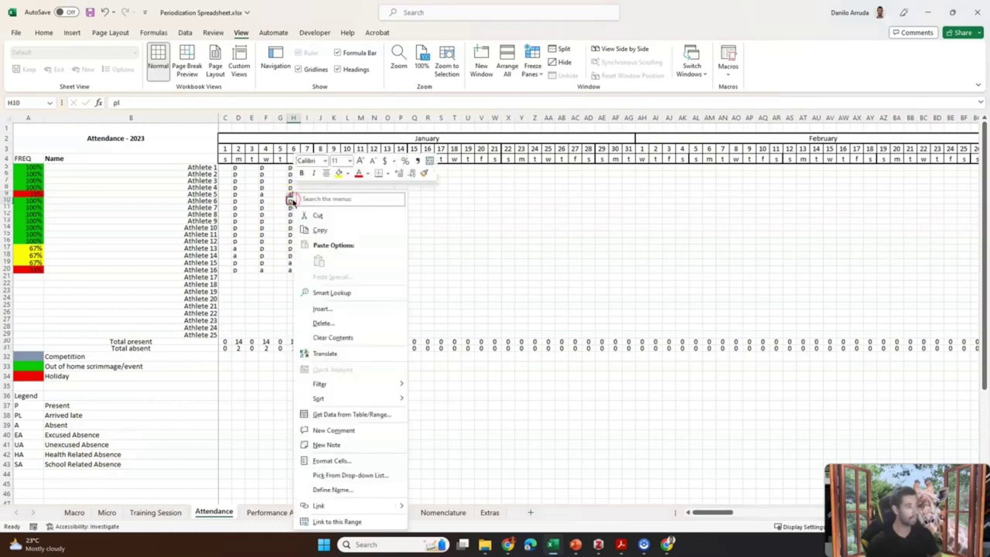
pyautogui.click(350, 430)
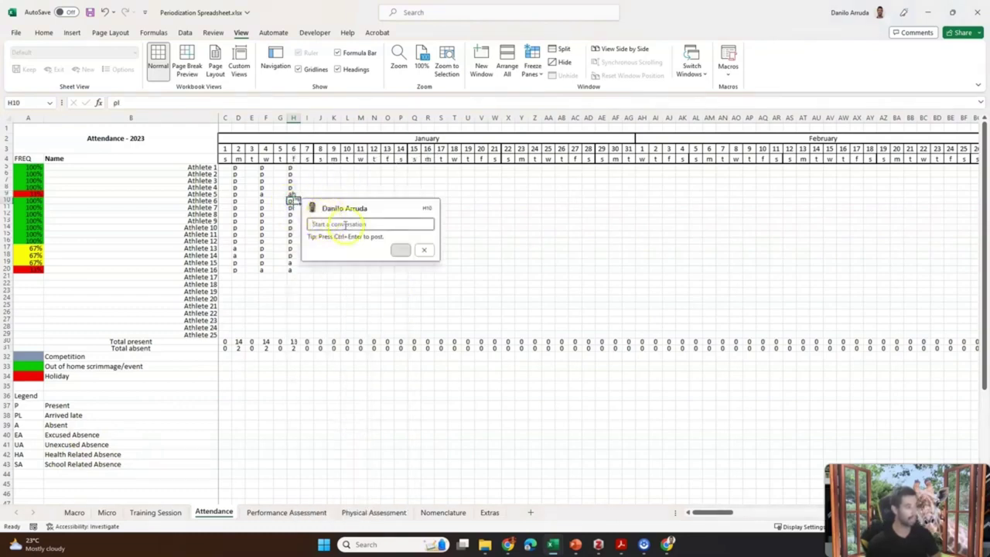
pyautogui.write('somet')
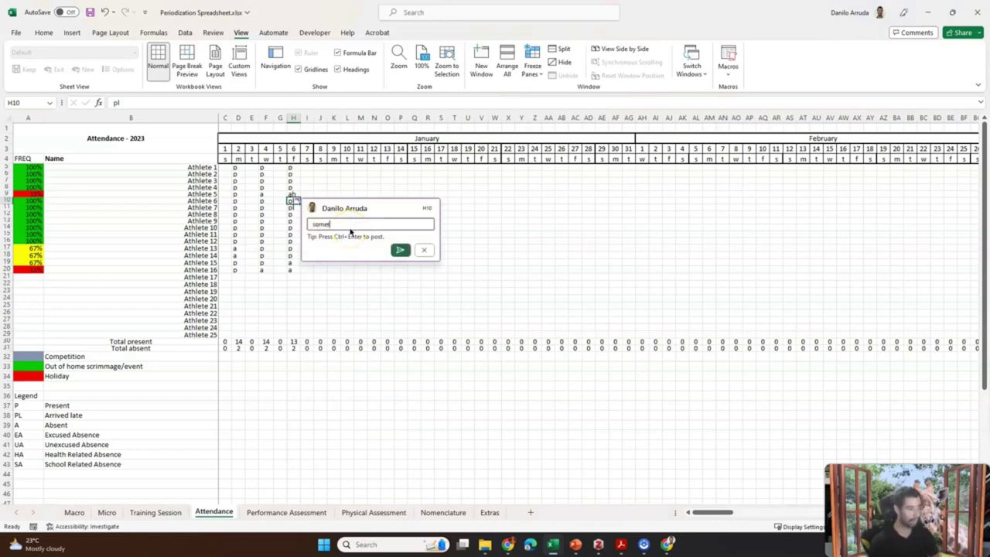
pyautogui.press('BackSpace')
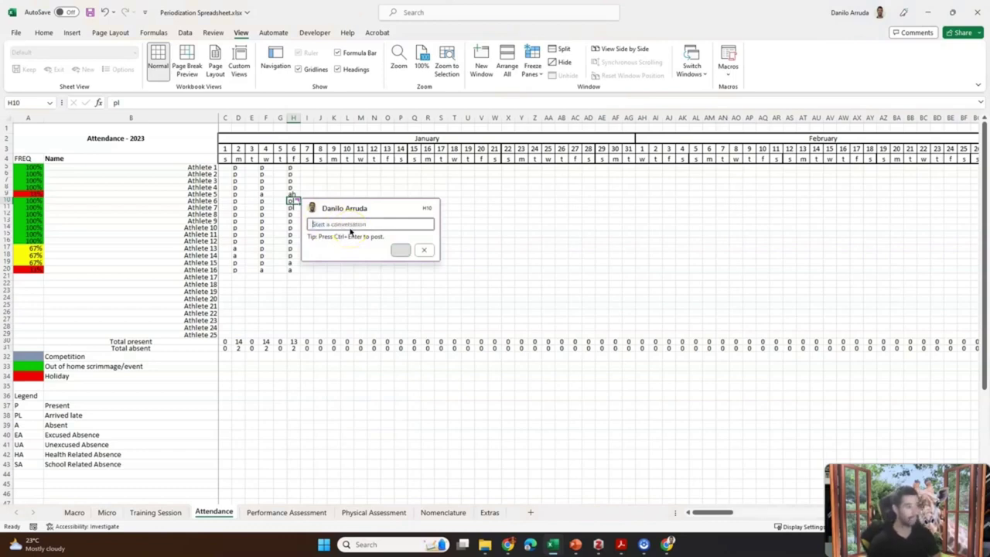
pyautogui.click(424, 250)
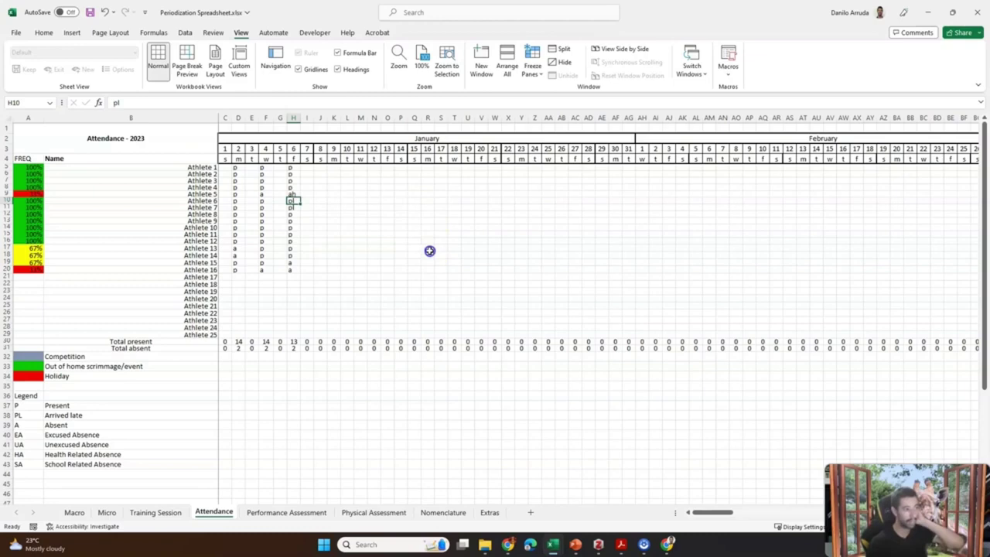
pyautogui.click(291, 239)
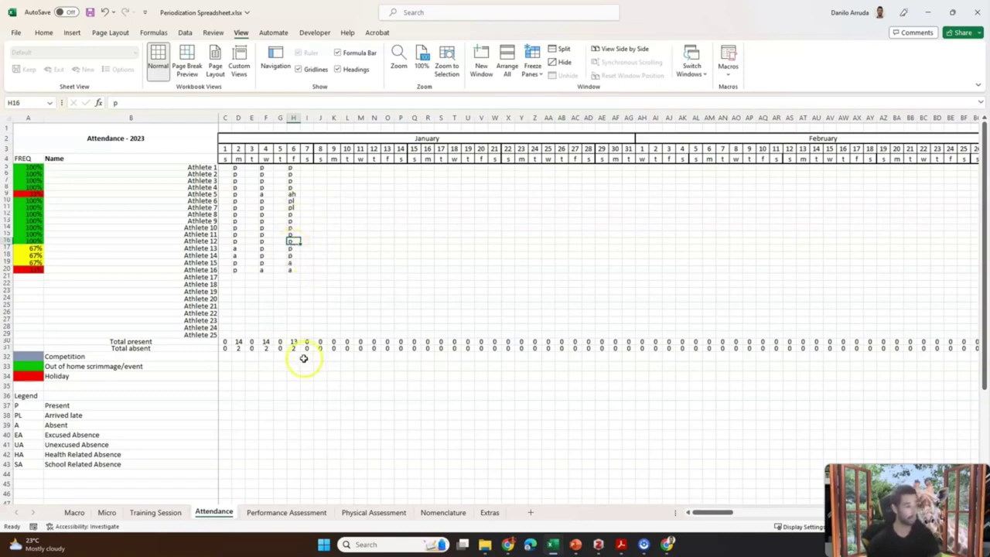
# - Examine the Performance Assessment sheet's event blocks and their skill columns from SV to M
pyautogui.click(277, 512)
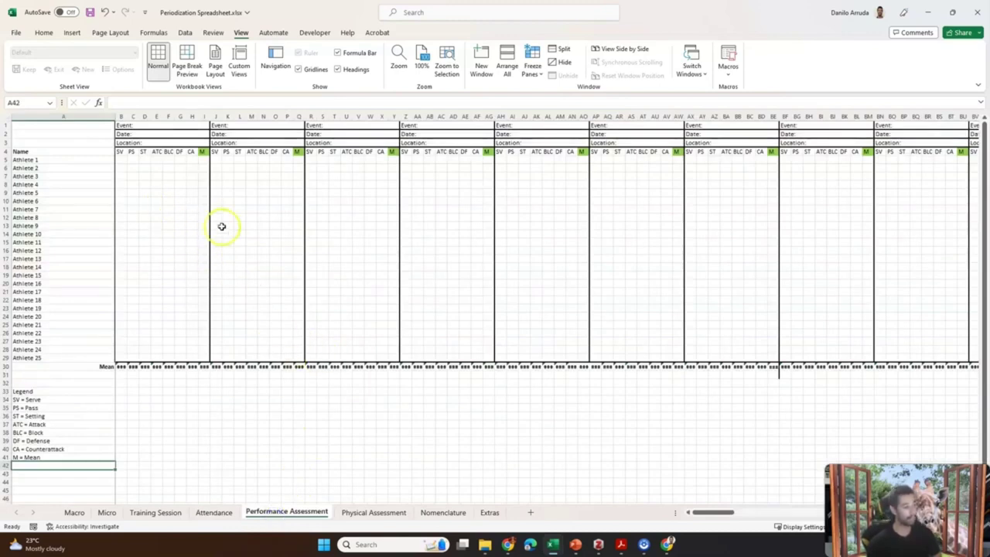
pyautogui.click(122, 158)
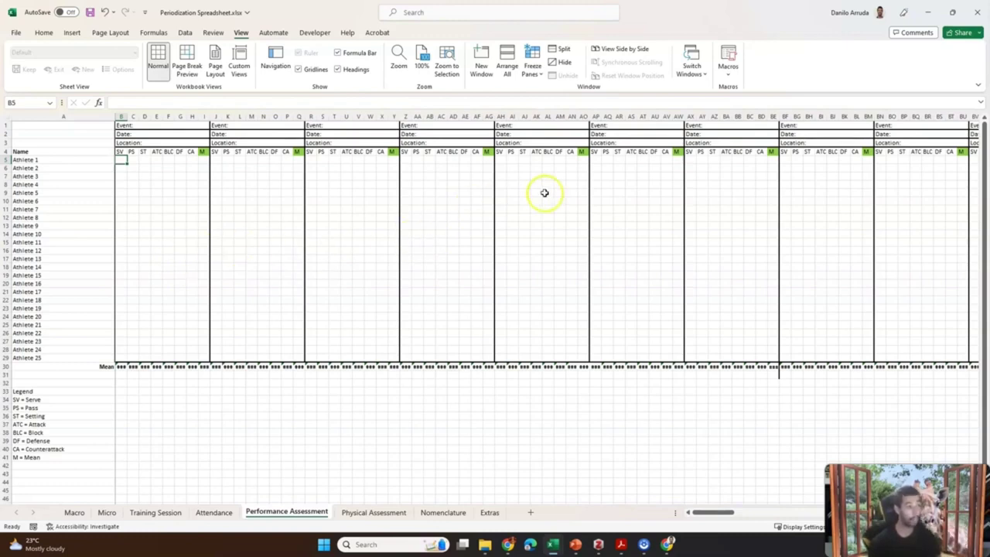
pyautogui.click(547, 193)
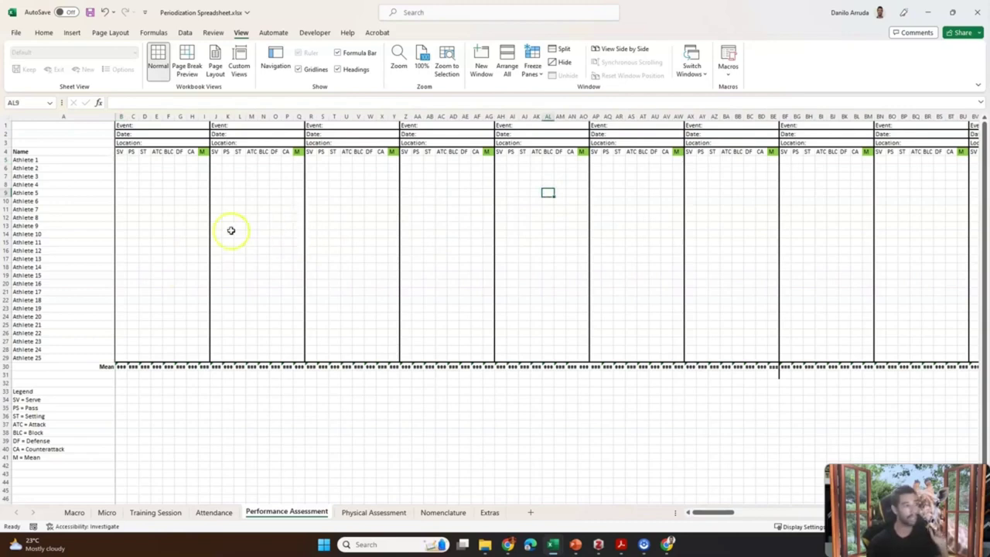
pyautogui.click(158, 150)
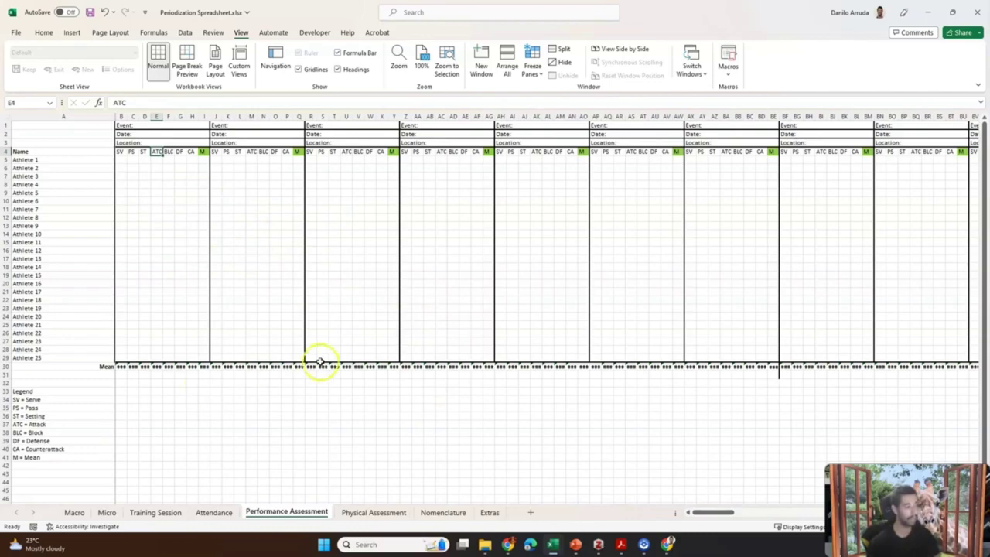
# - Switch to the Volleyball Scouting workbook and copy the Alpha player's serve-to-counterattack ratings in row 25 of the 1set sheet
pyautogui.moveTo(558, 547)
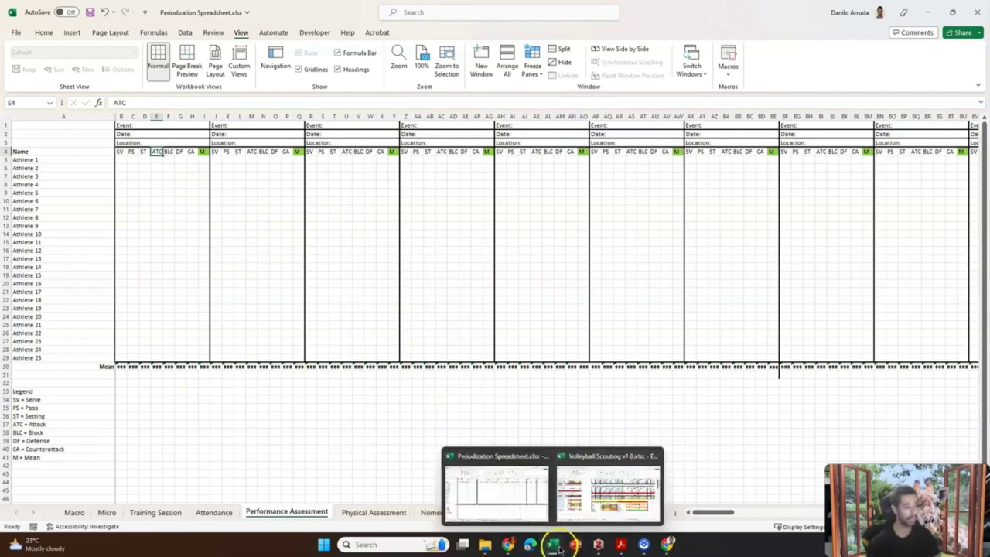
pyautogui.click(599, 495)
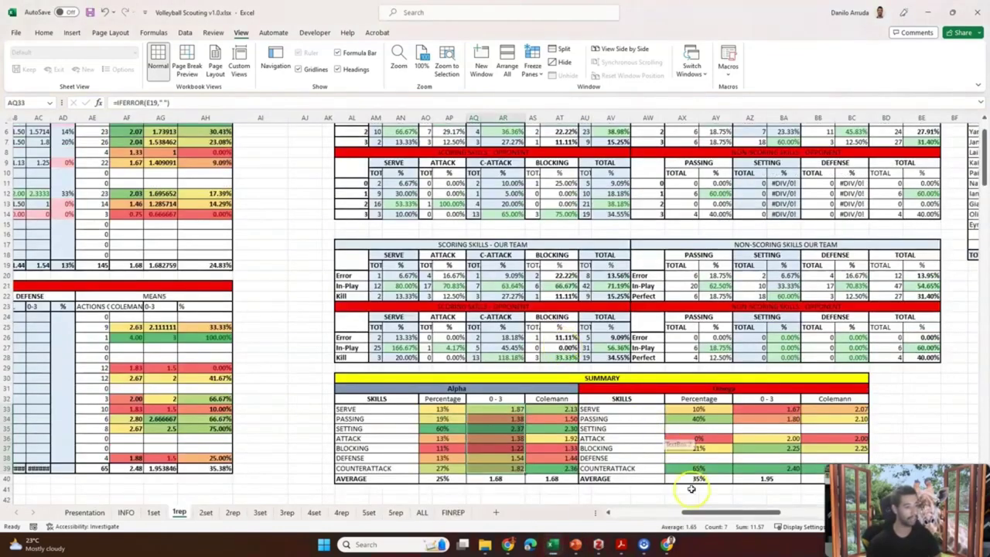
pyautogui.moveTo(707, 512); pyautogui.dragTo(633, 515)
pyautogui.scroll(2, 626, 333)
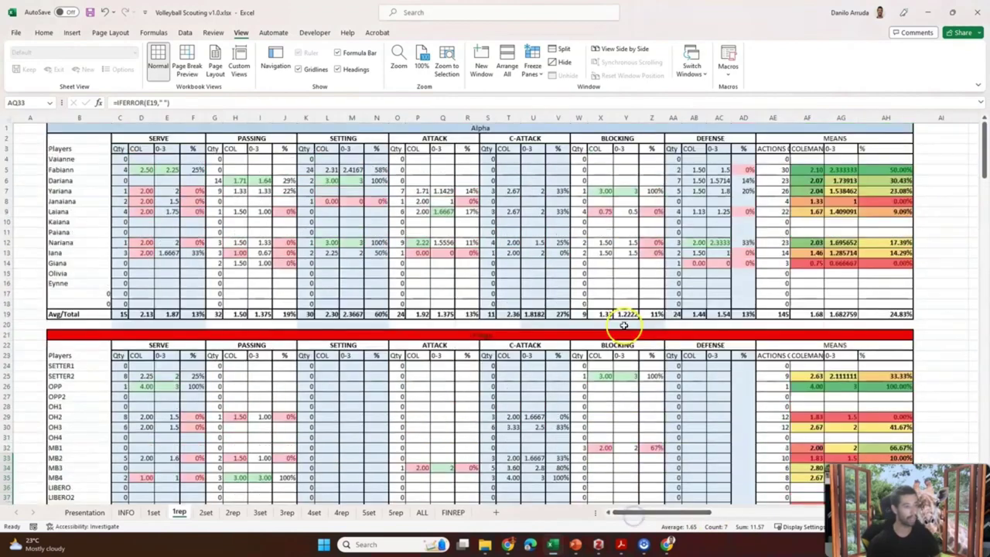
pyautogui.click(155, 514)
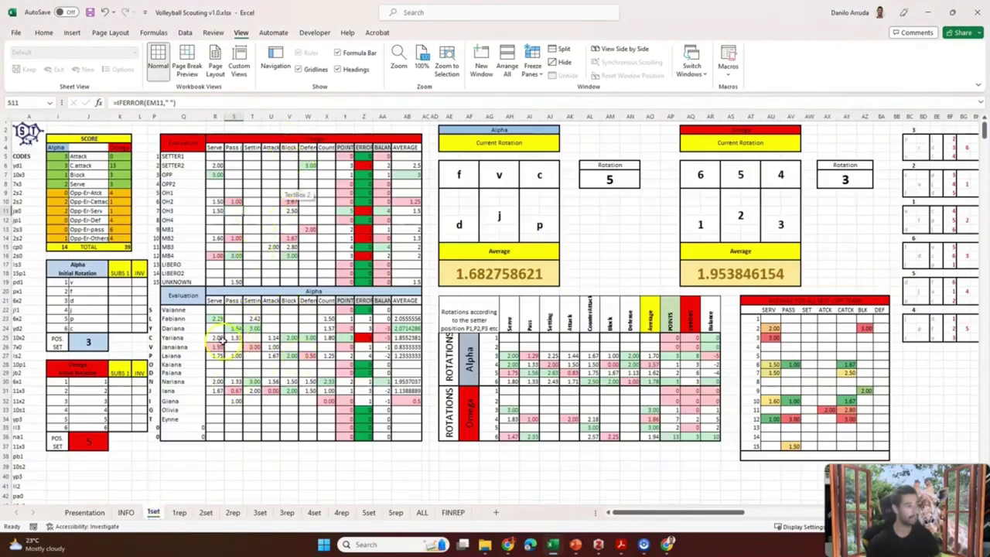
pyautogui.moveTo(215, 338); pyautogui.dragTo(328, 339)
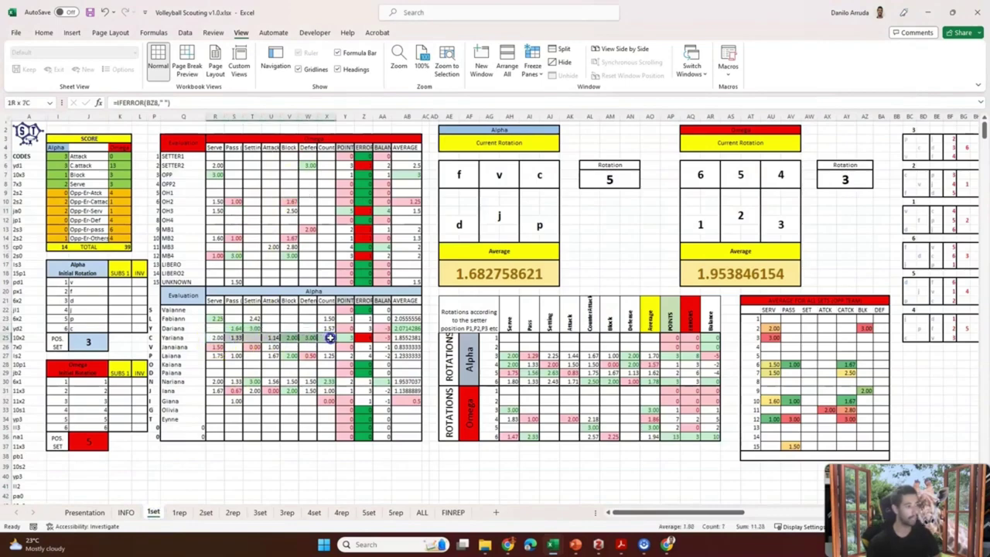
pyautogui.hotkey('ctrl', 'c')
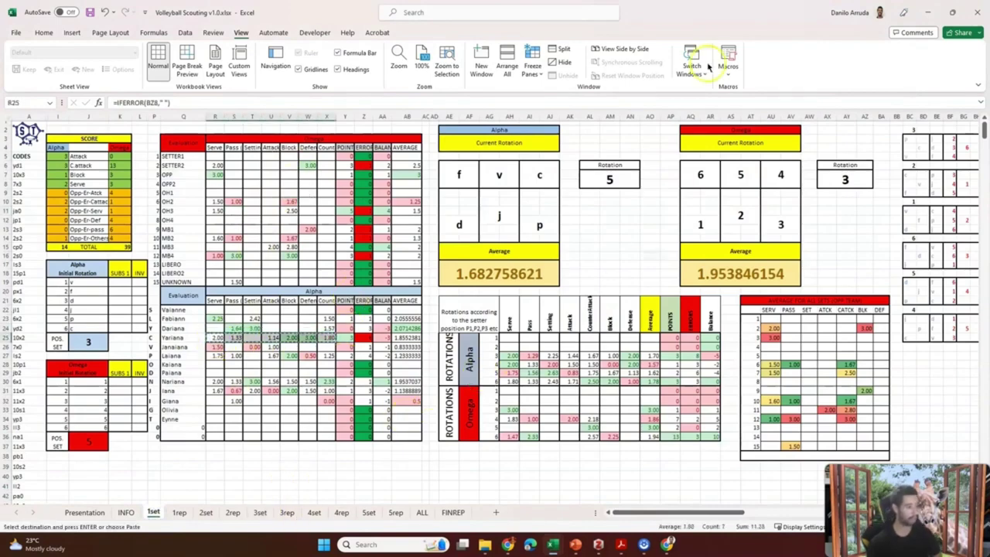
# - Return to the Performance Assessment sheet and paste the copied ratings as values into Athlete 1's row of the first event block
pyautogui.click(927, 11)
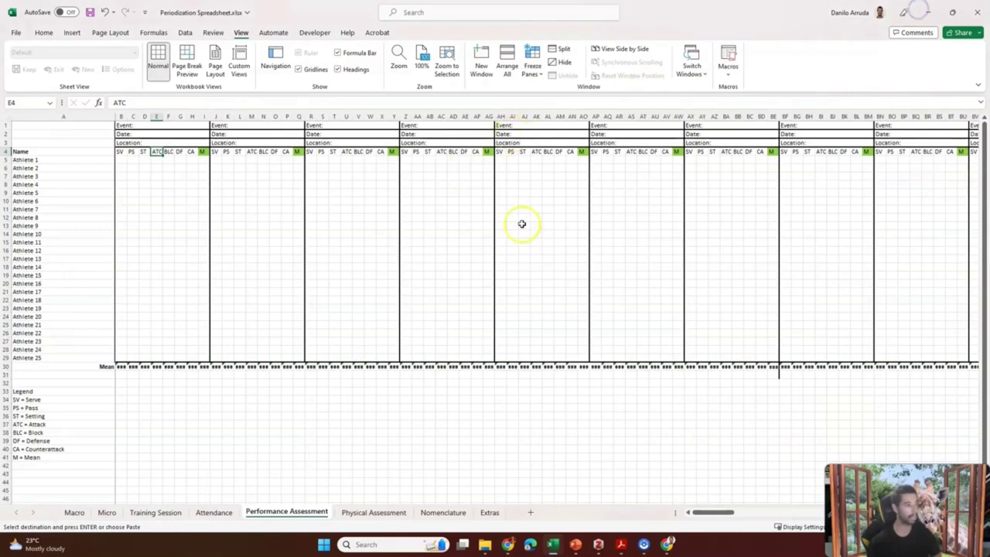
pyautogui.click(121, 163)
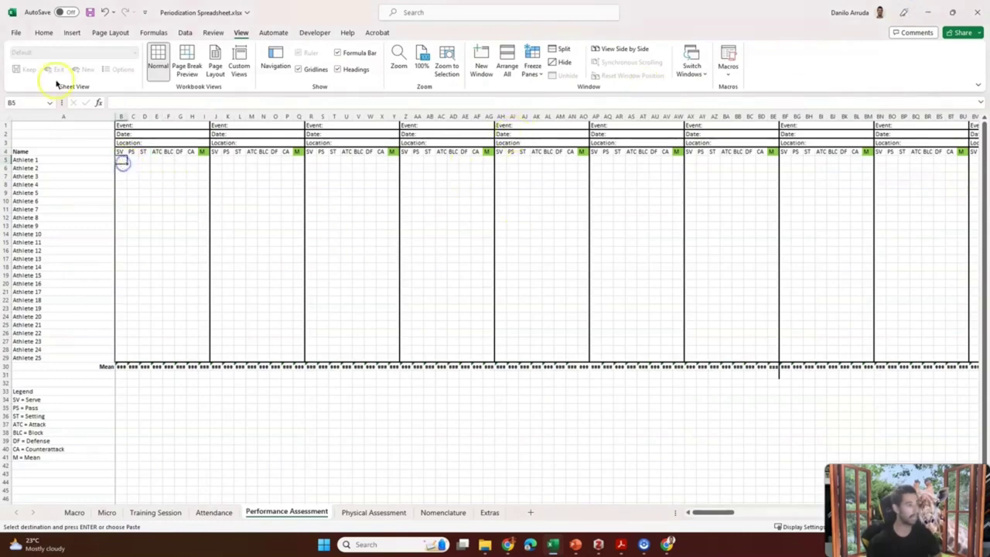
pyautogui.click(43, 32)
pyautogui.click(21, 74)
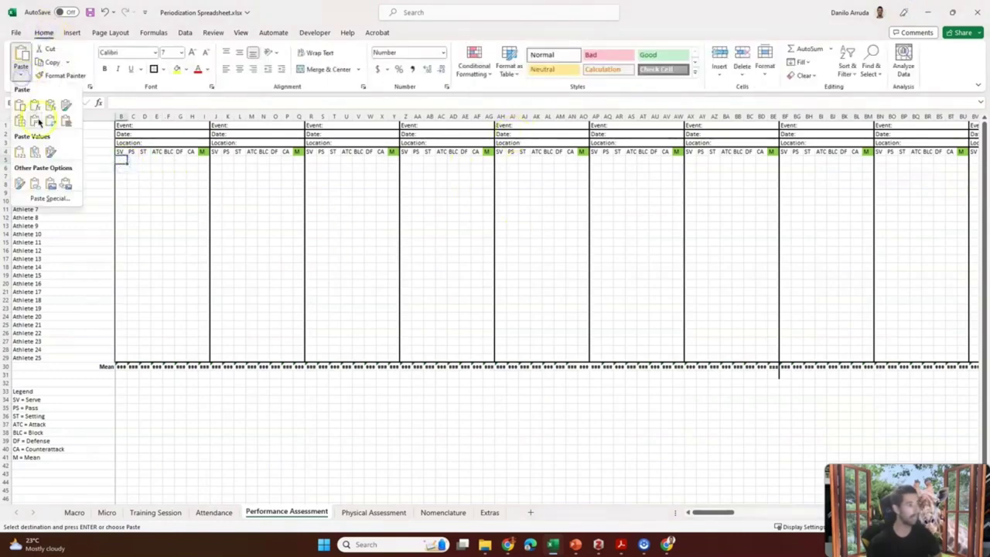
pyautogui.click(19, 153)
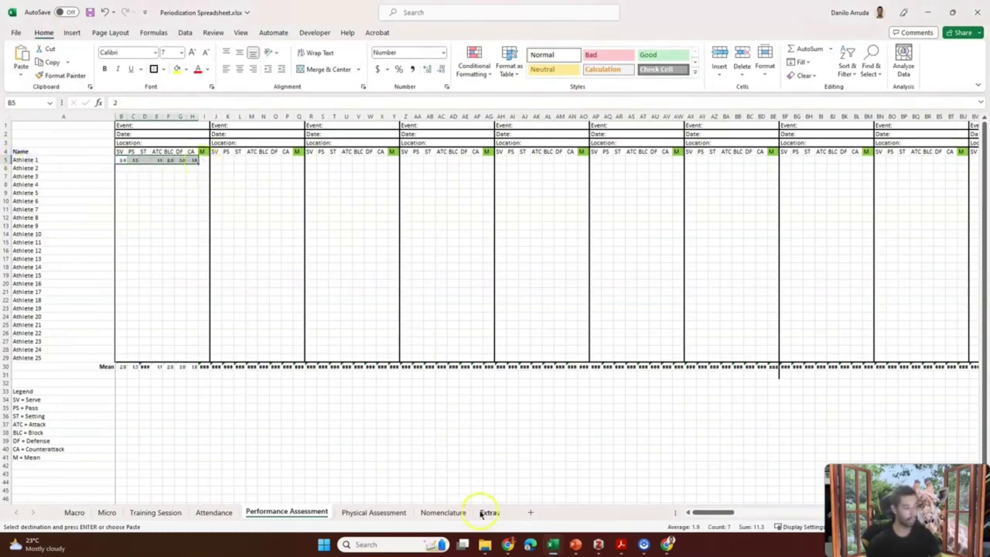
# - Look back at the source ratings in the Volleyball Scouting workbook and return to the periodization workbook
pyautogui.click(553, 544)
pyautogui.click(597, 494)
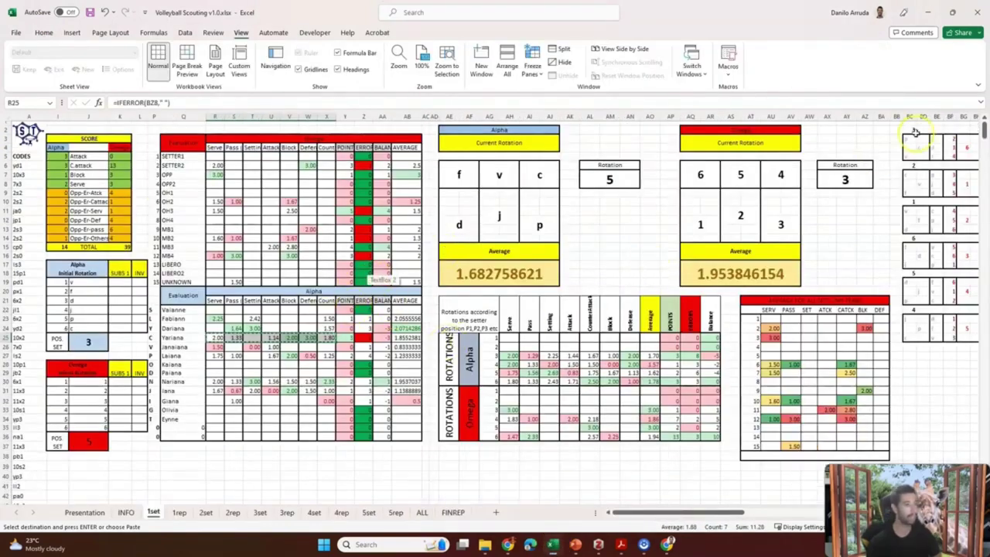
pyautogui.click(927, 13)
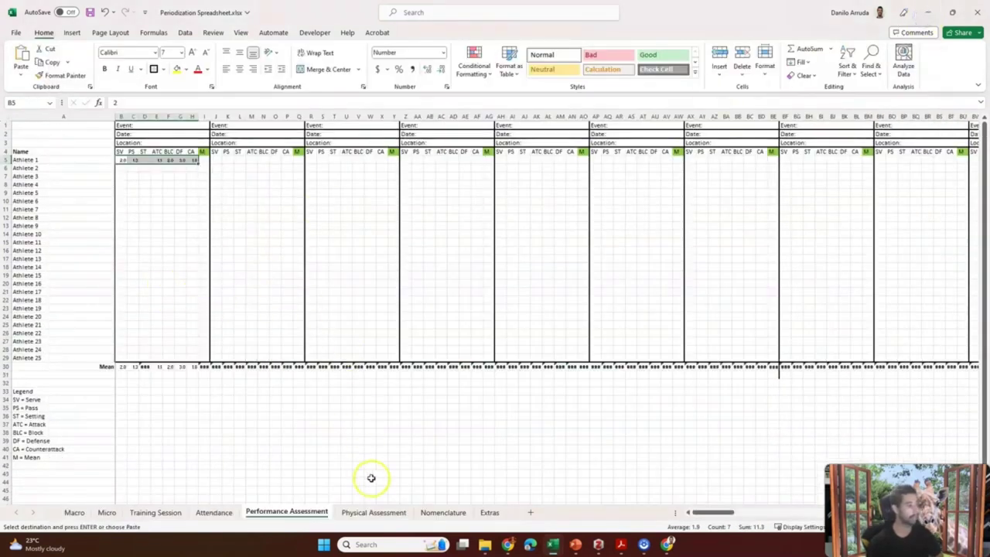
# - Open the Physical Assessment sheet and compare its first event block's columns with the jump, throwing, soreness, pain and RPE legend
pyautogui.click(374, 512)
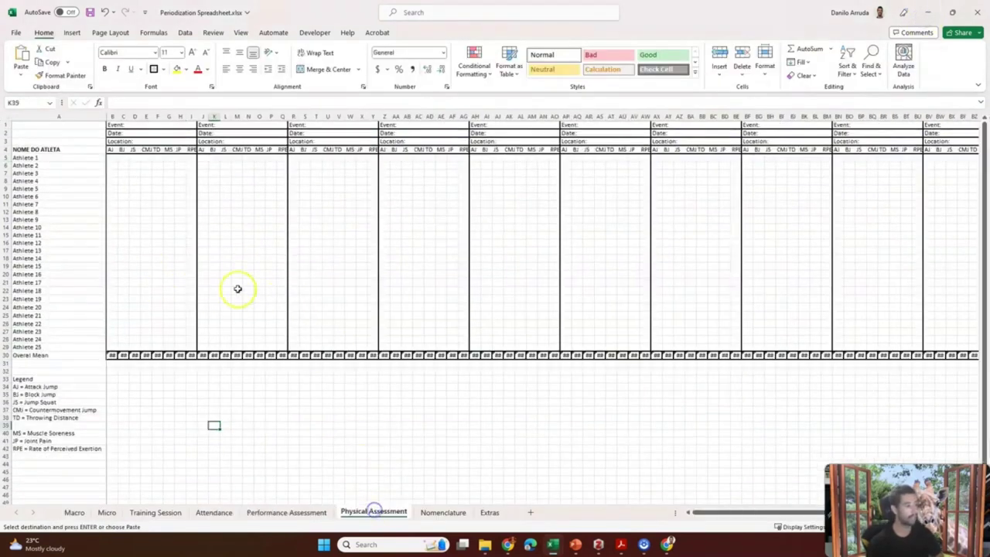
pyautogui.click(112, 159)
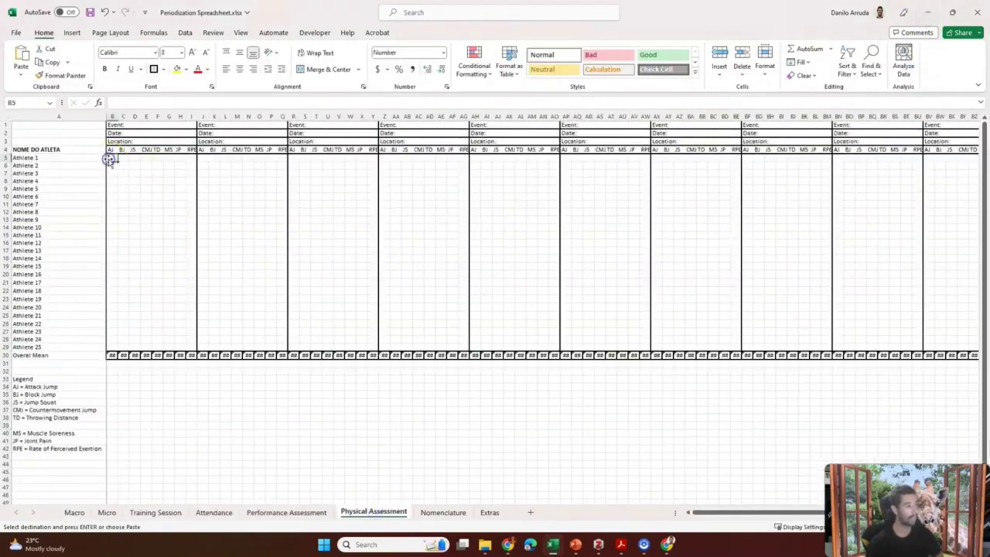
pyautogui.click(150, 125)
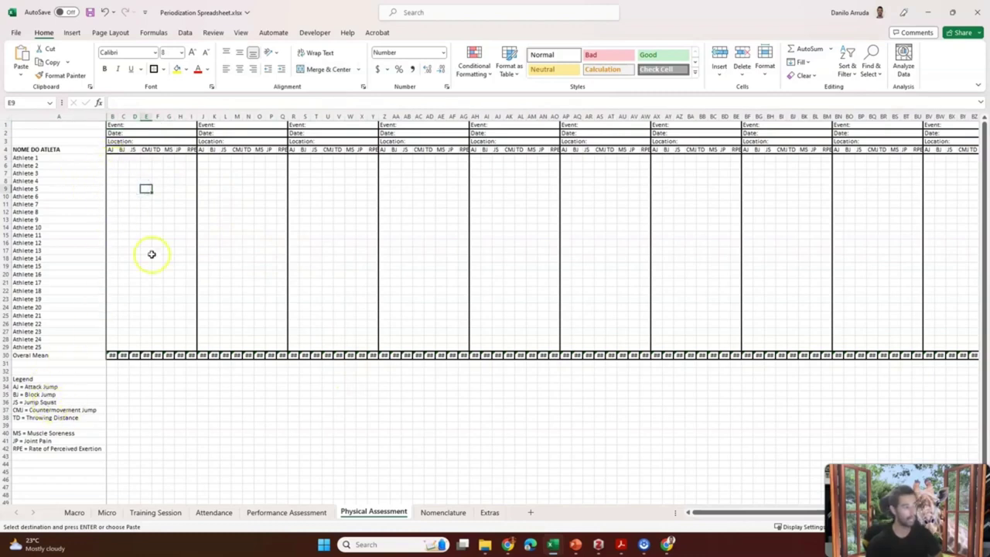
pyautogui.click(112, 159)
pyautogui.hotkey('ctrl', 'c')
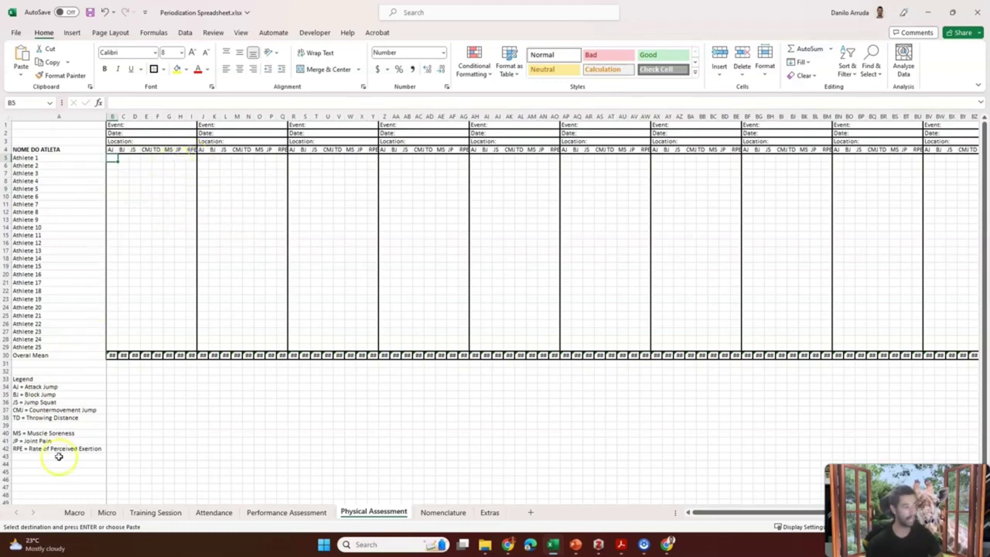
# - Enter first-event RPE scores of 8, 5 and 4 for Athletes 1–3 and 3, 5, 4, 2 and 5 for Athletes 5–9
pyautogui.click(191, 158)
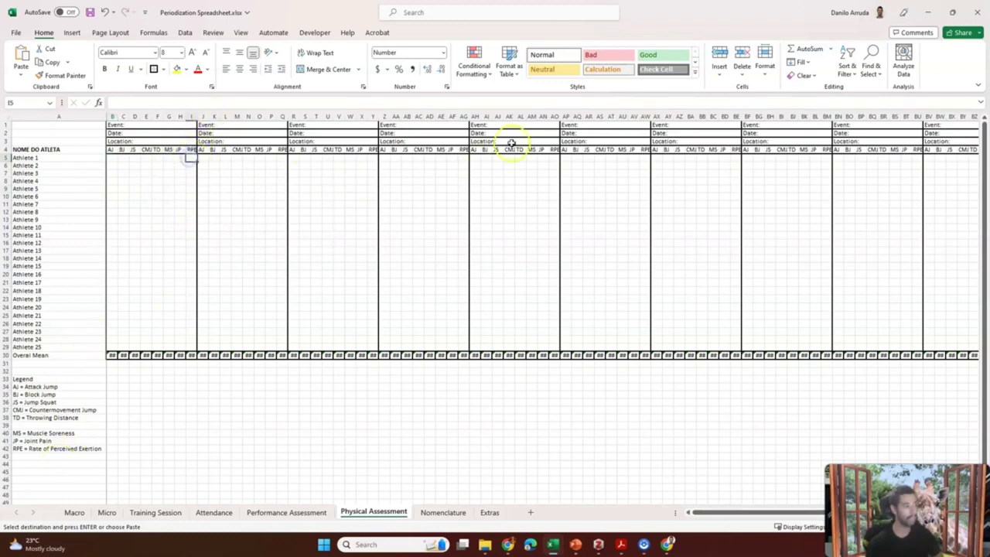
pyautogui.press('Return')
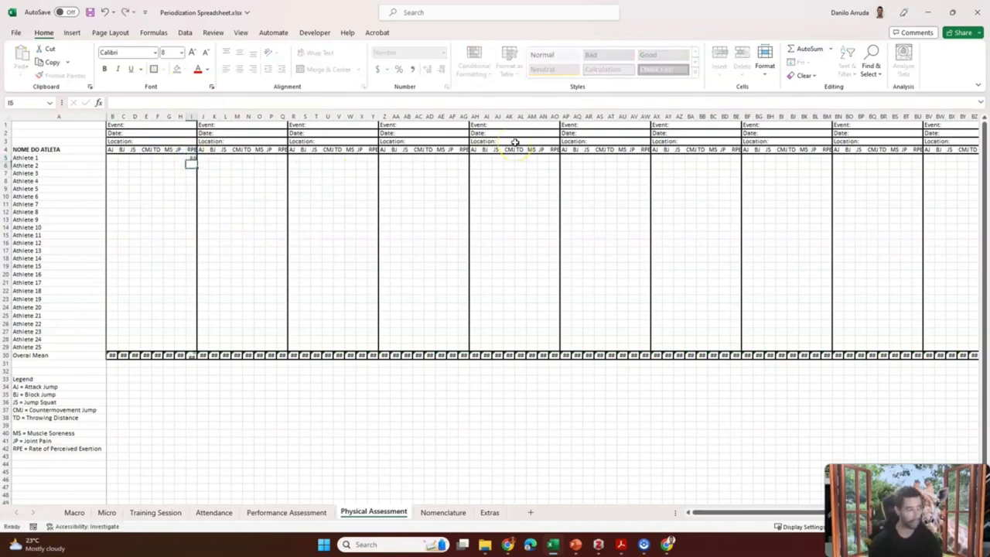
pyautogui.write('4')
pyautogui.press('Return')
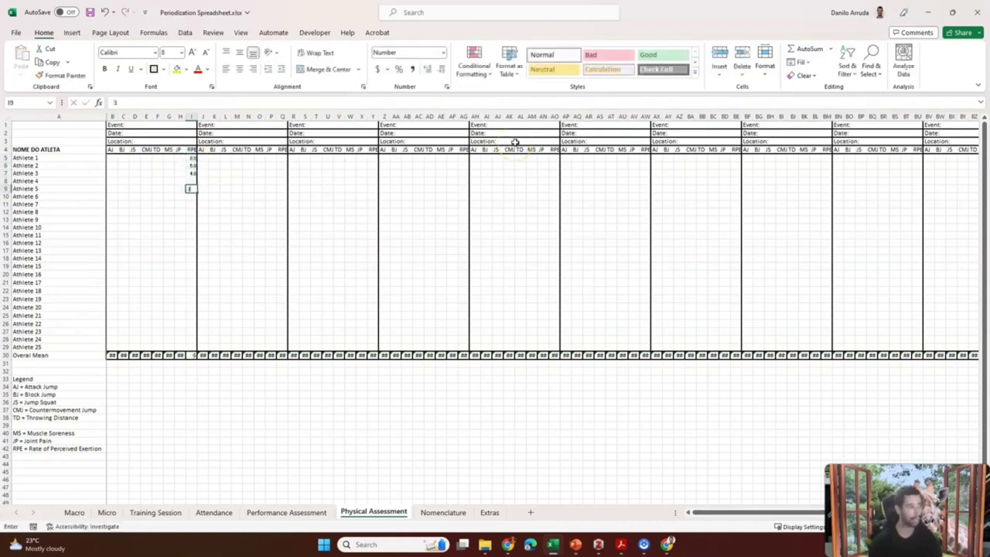
pyautogui.press('Return')
pyautogui.write('54')
pyautogui.press('Return')
pyautogui.write('2')
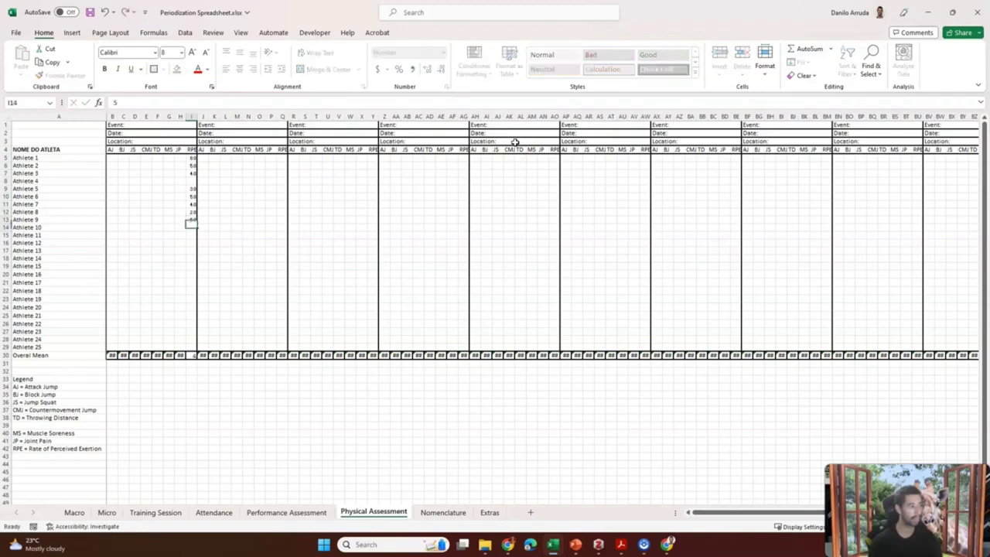
pyautogui.press('Return')
pyautogui.write('5')
pyautogui.press('Return')
pyautogui.press('Right')
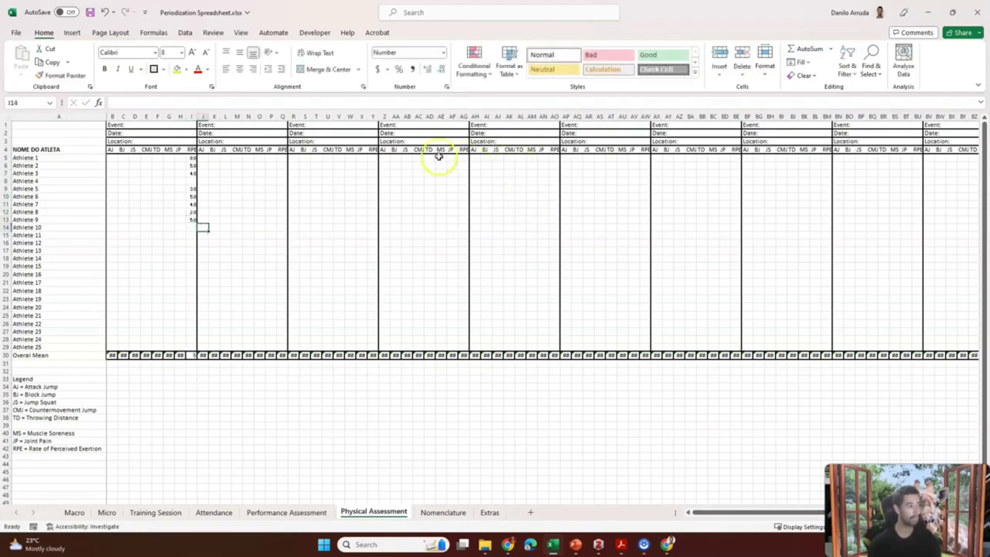
# - Examine the third event block's header and athlete score cells on the Physical Assessment sheet
pyautogui.click(294, 126)
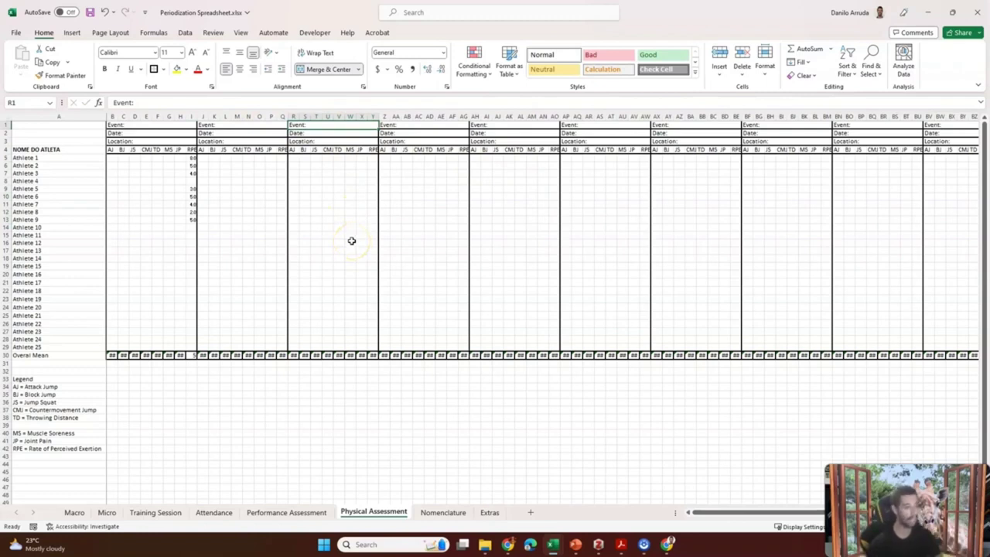
pyautogui.moveTo(295, 164); pyautogui.dragTo(303, 180)
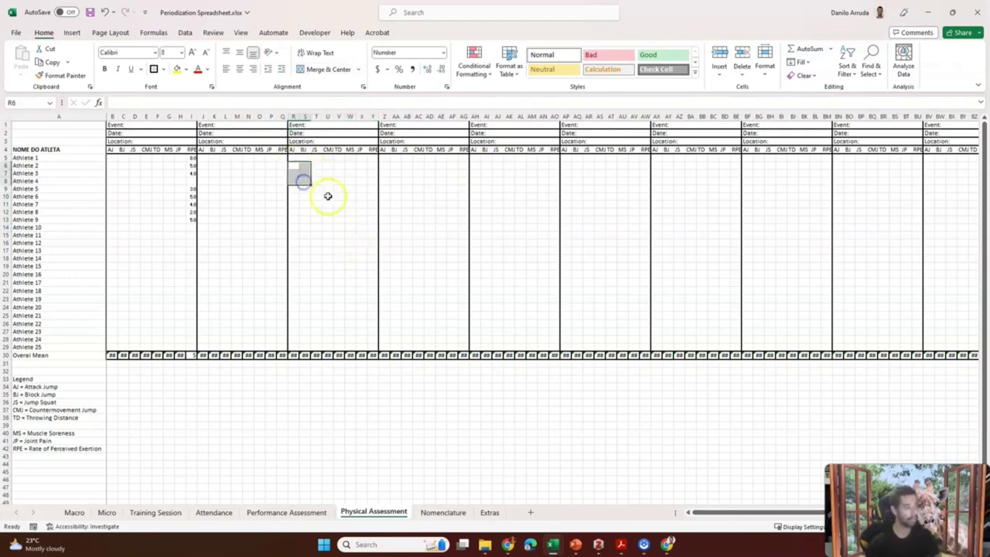
pyautogui.click(328, 173)
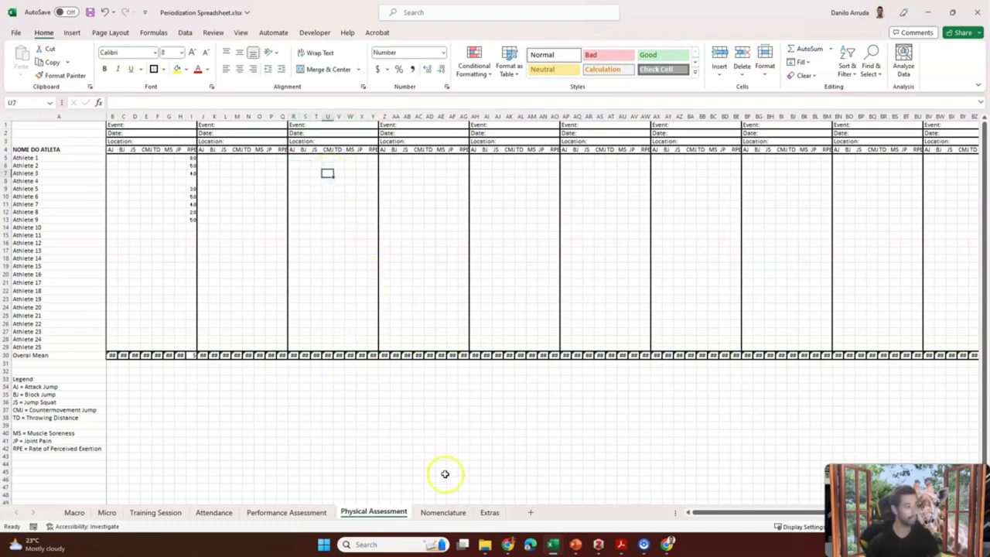
# - View the Nomenclature sheet and open the Extras sheet
pyautogui.click(443, 512)
pyautogui.click(488, 512)
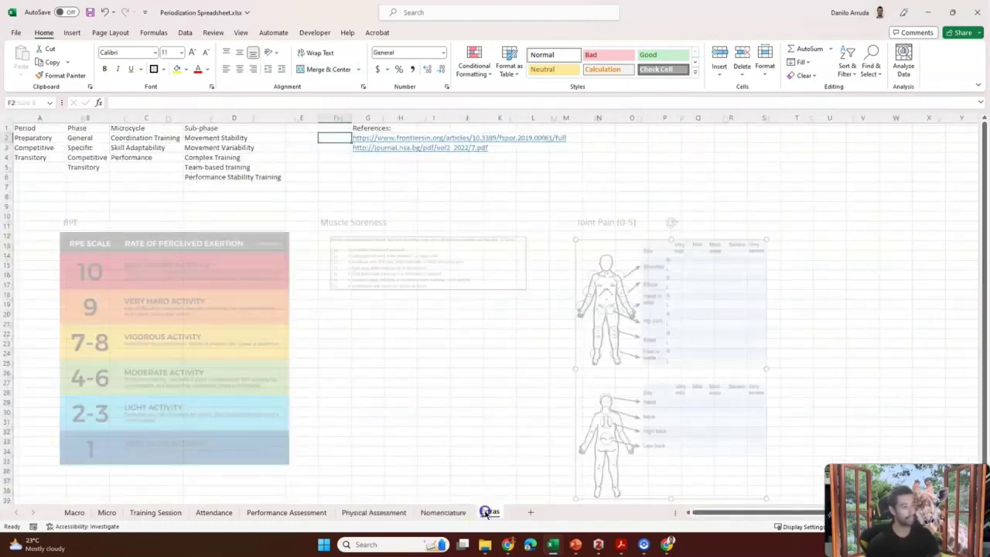